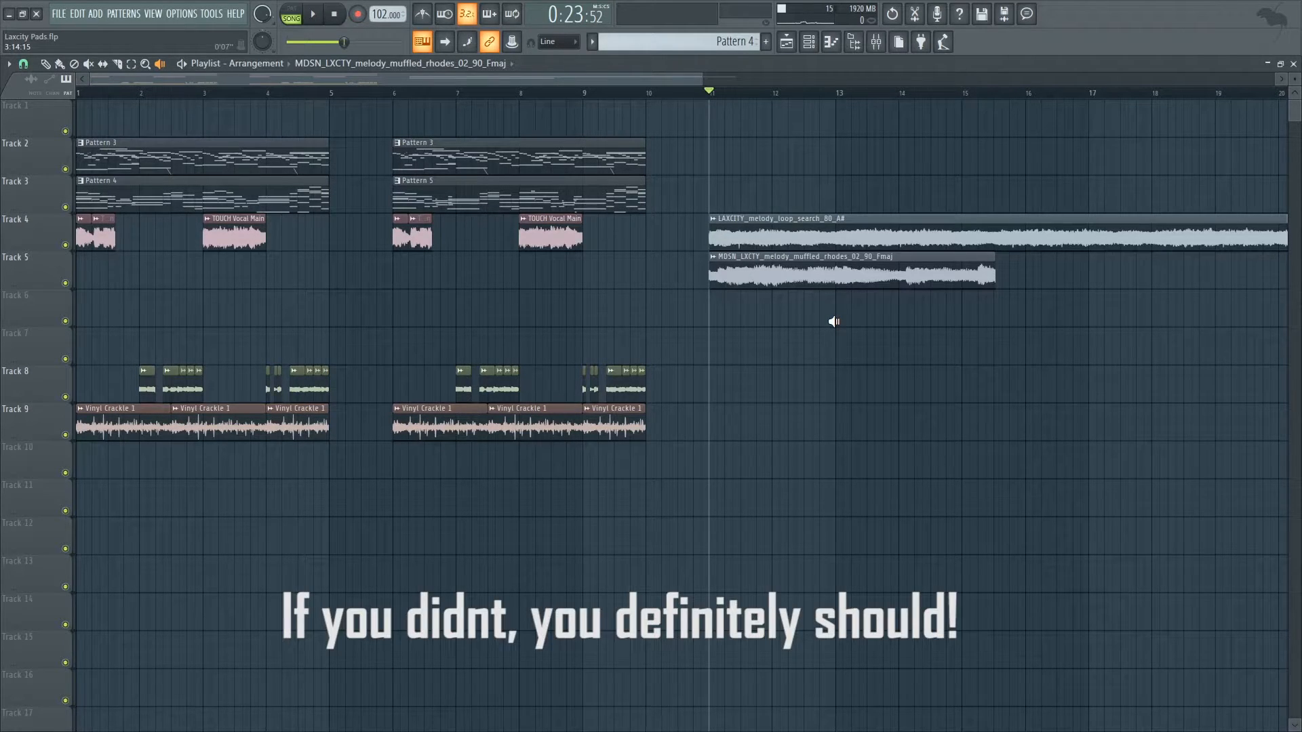
Move the playlist's playback position back to the start of bar 1.
mouse_move(841, 236)
left_mouse_down()
mouse_move(863, 238)
mouse_move(823, 276)
mouse_move(849, 279)
left_mouse_up()
left_click(49, 65)
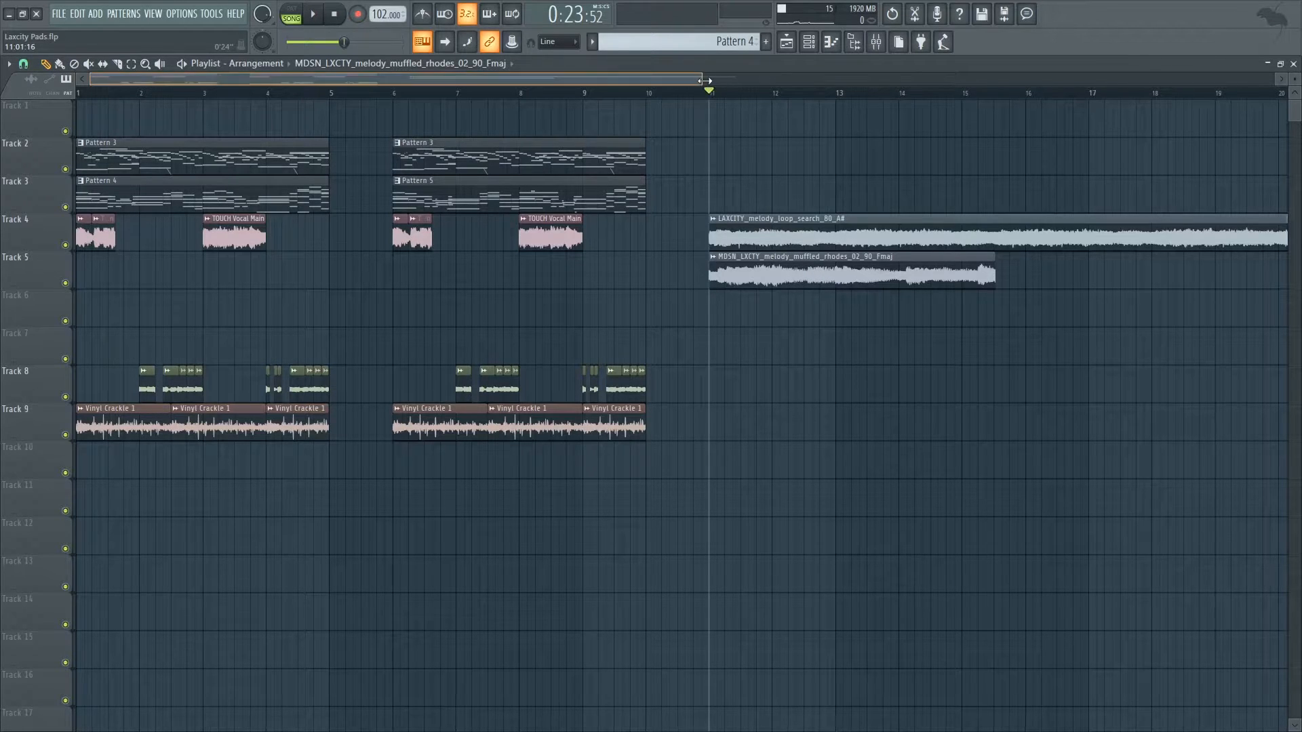
left_click_drag(704, 80, 779, 82)
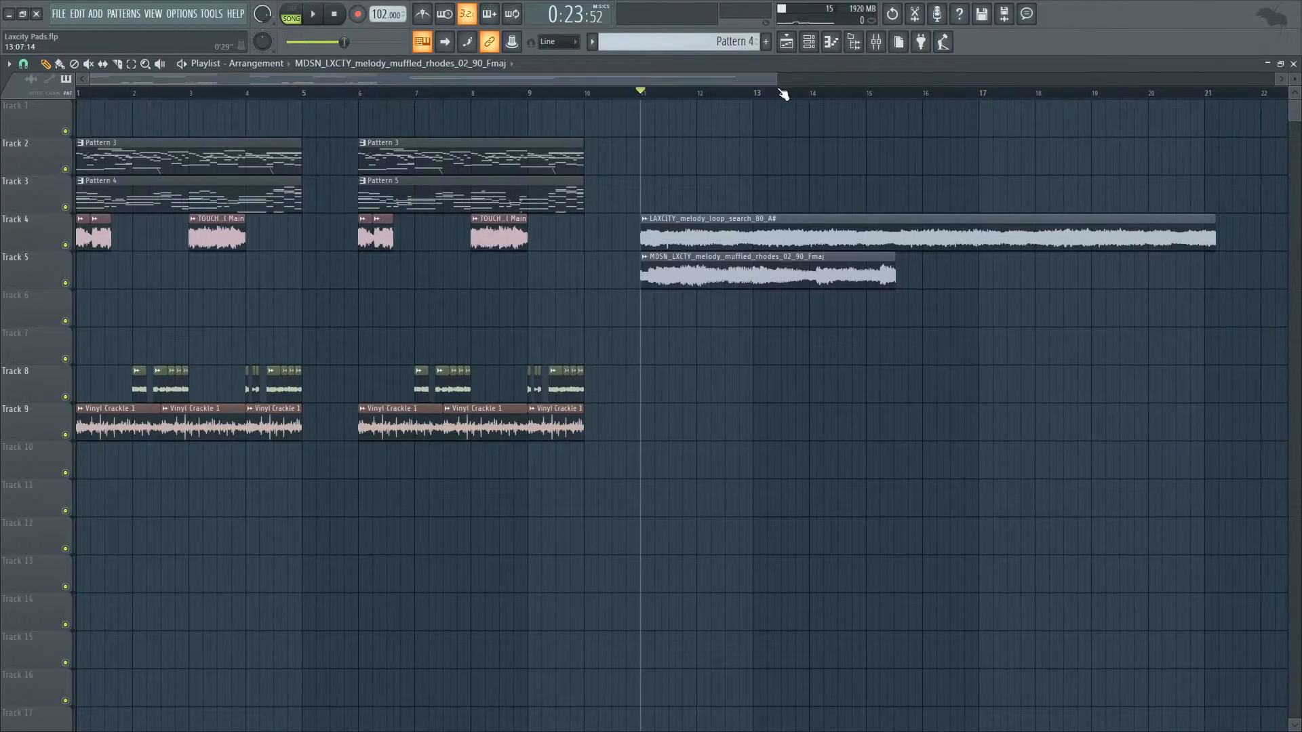
left_click(813, 49)
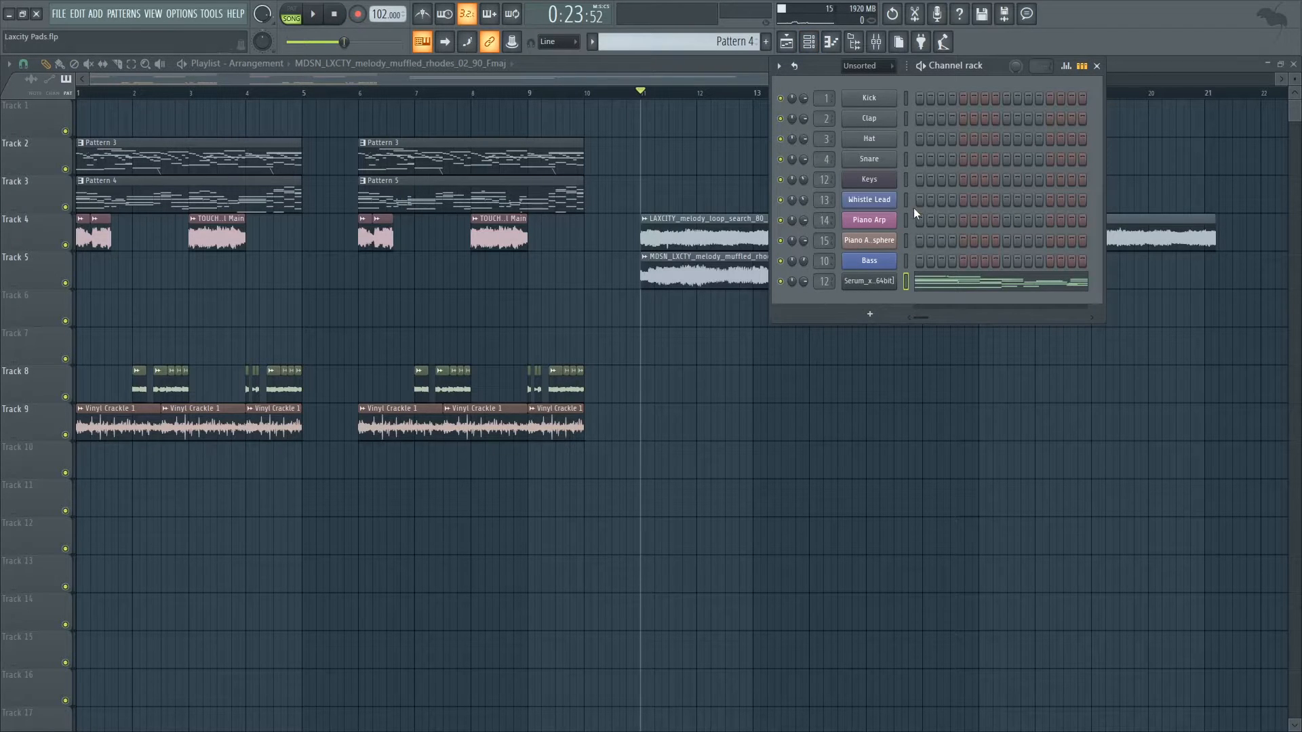
left_click_drag(364, 94, 76, 93)
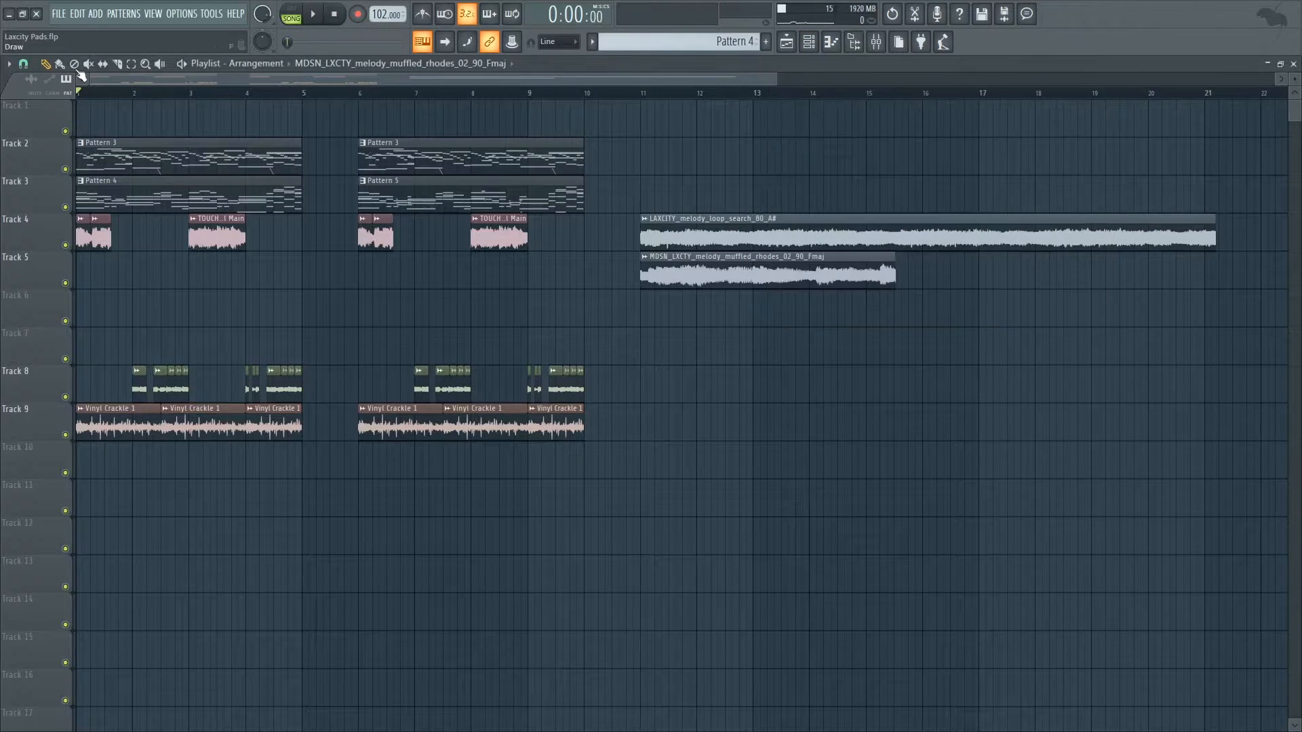
Open the piano roll of the Serum channel in Pattern 4, showing all of its chords.
left_click(809, 44)
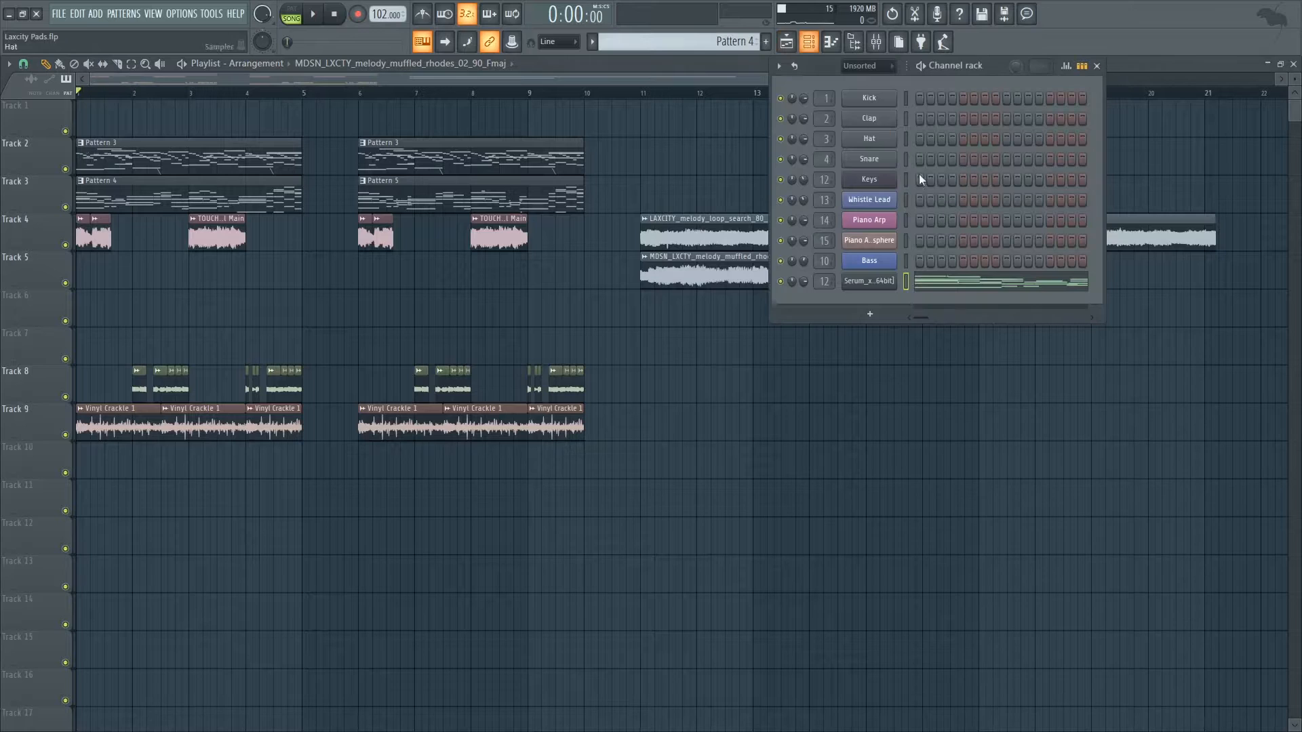
double_click(906, 285)
key("e")
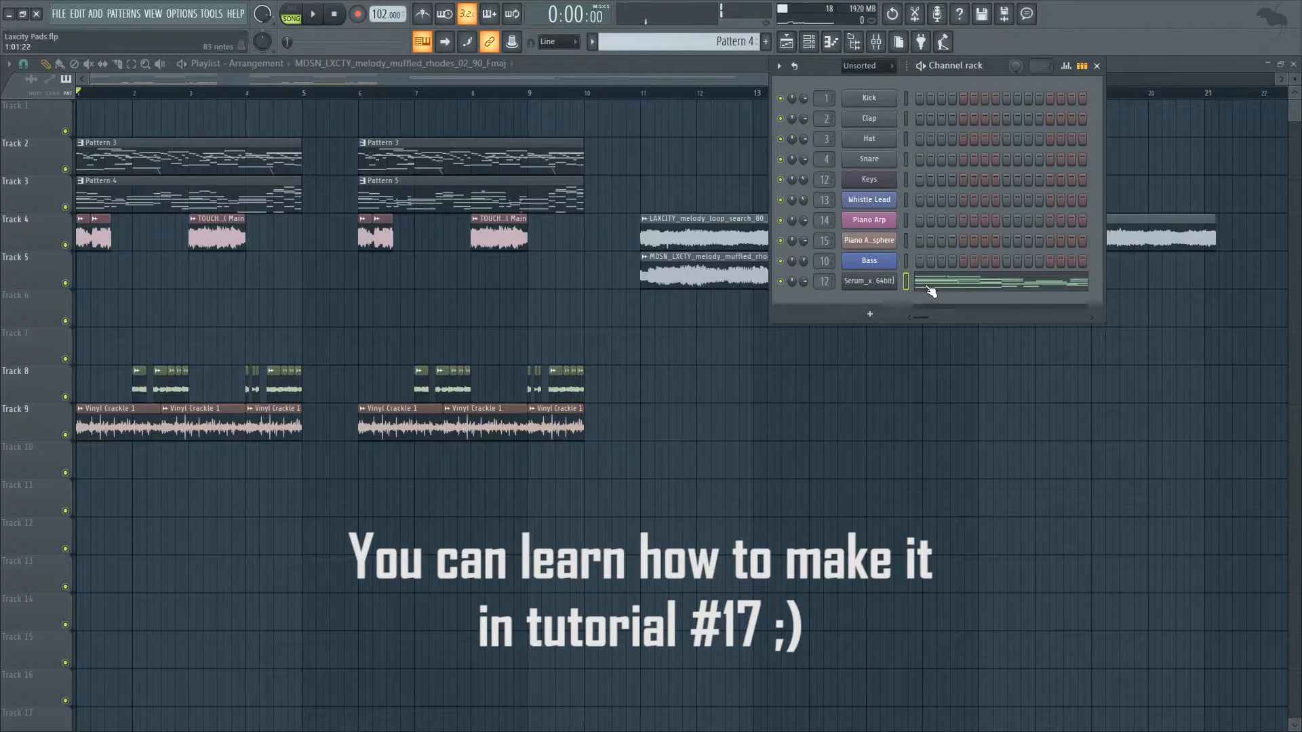
left_click(931, 292)
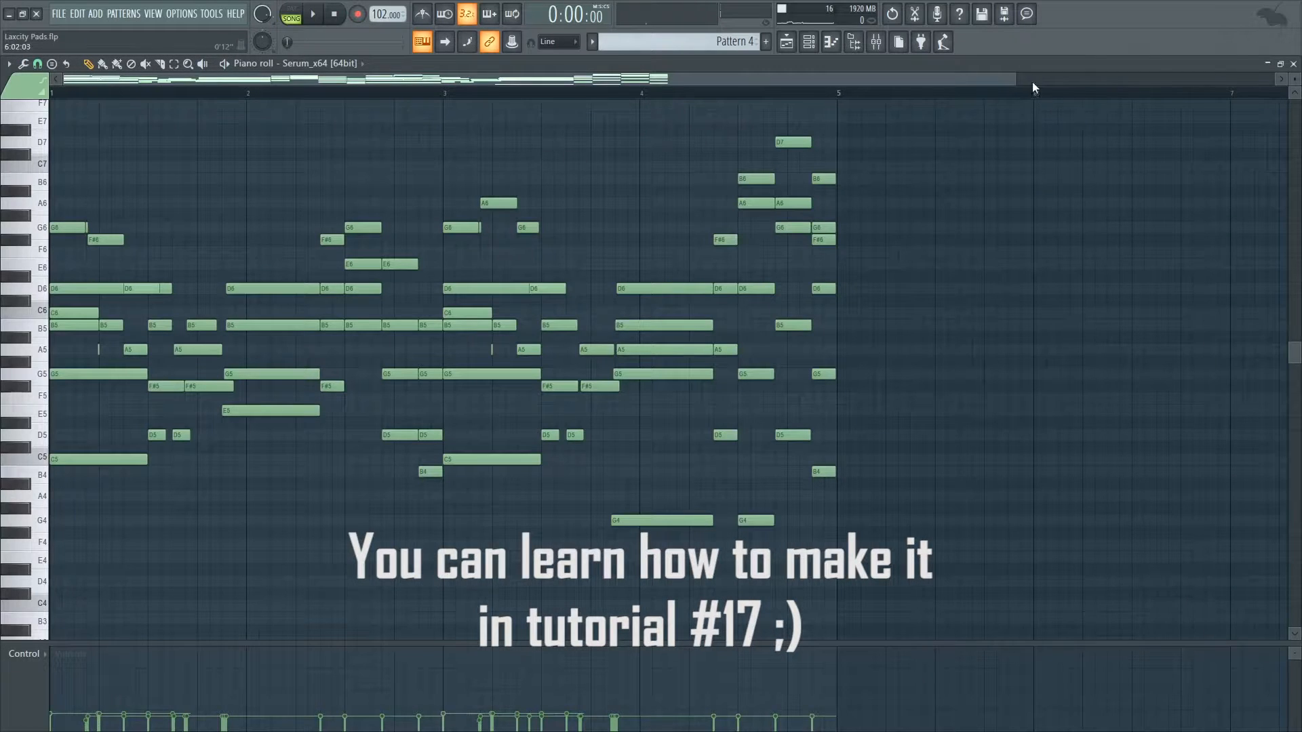
left_click_drag(1016, 80, 990, 114)
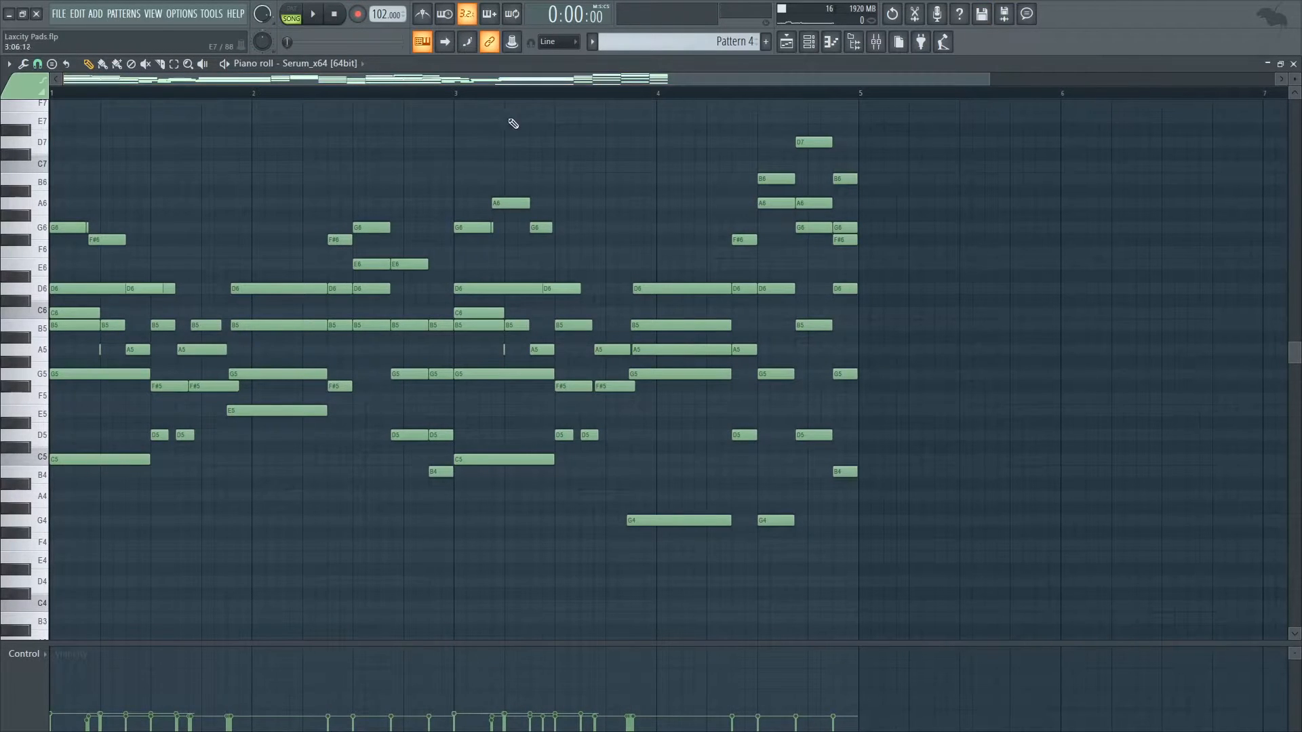
Switch playback to pattern mode and listen to Pattern 4's chord progression.
left_click(292, 15)
key("space")
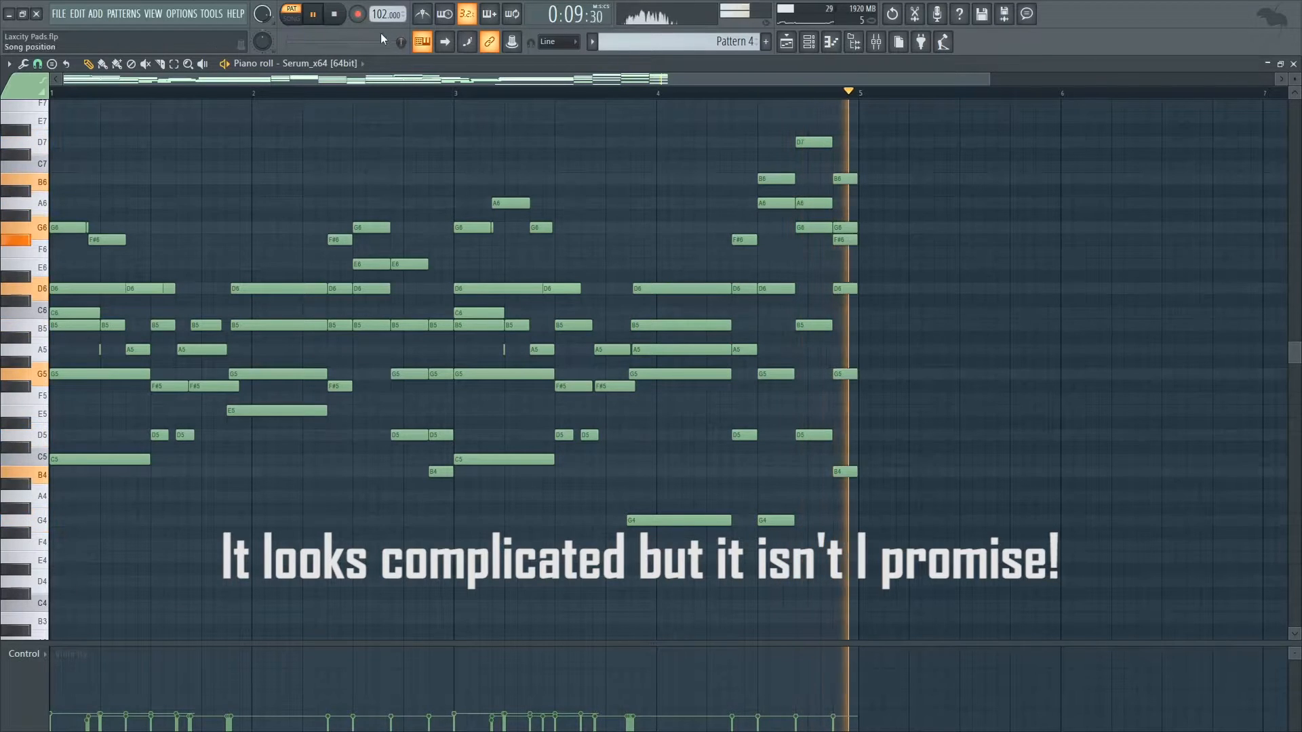
left_click(335, 14)
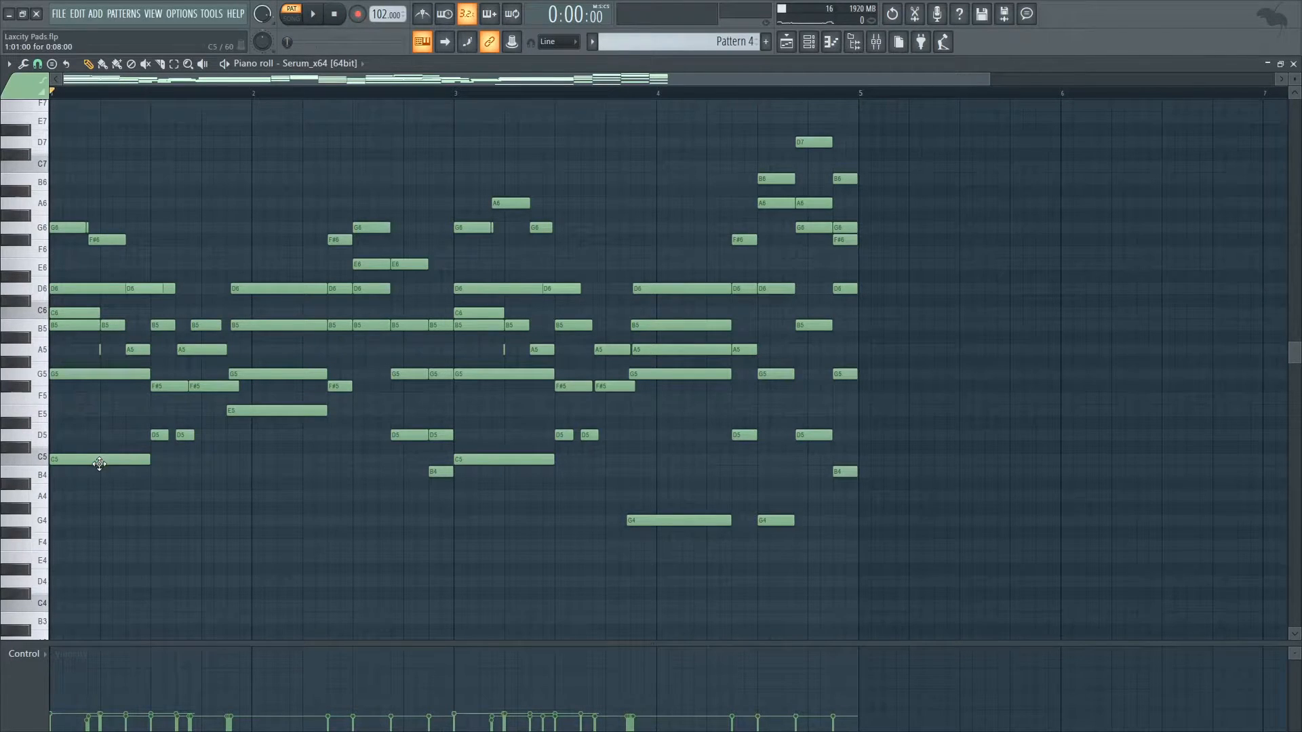
Audition the progression's bass notes in order: C5, D5 and E5, followed by C5, D5 and G4.
left_click(77, 462)
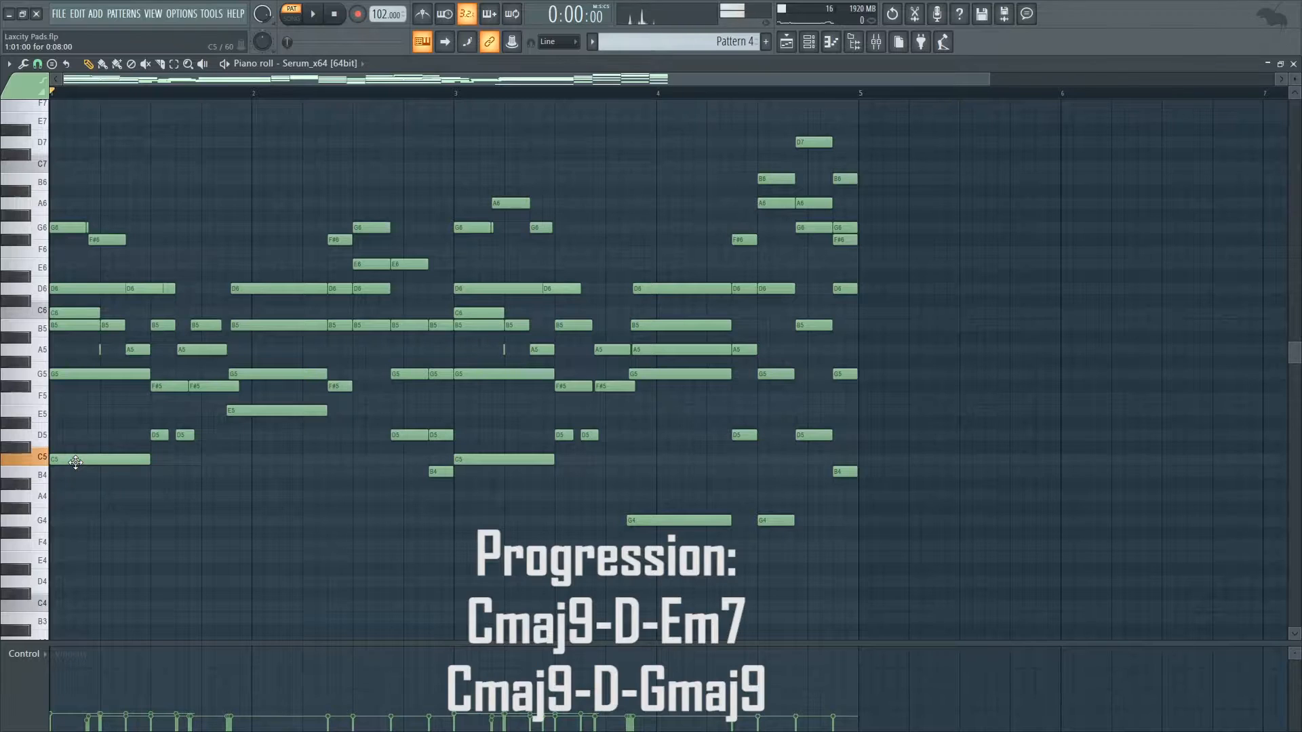
left_click(157, 438)
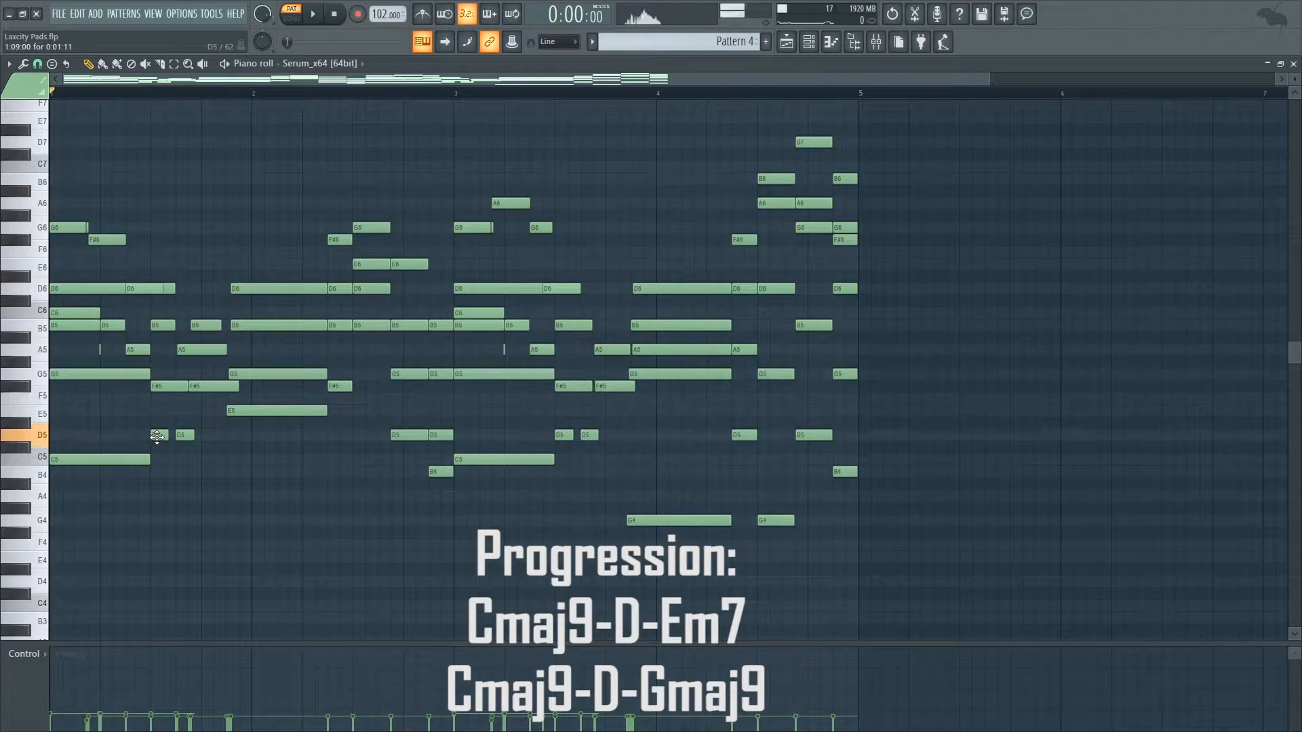
left_click(233, 412)
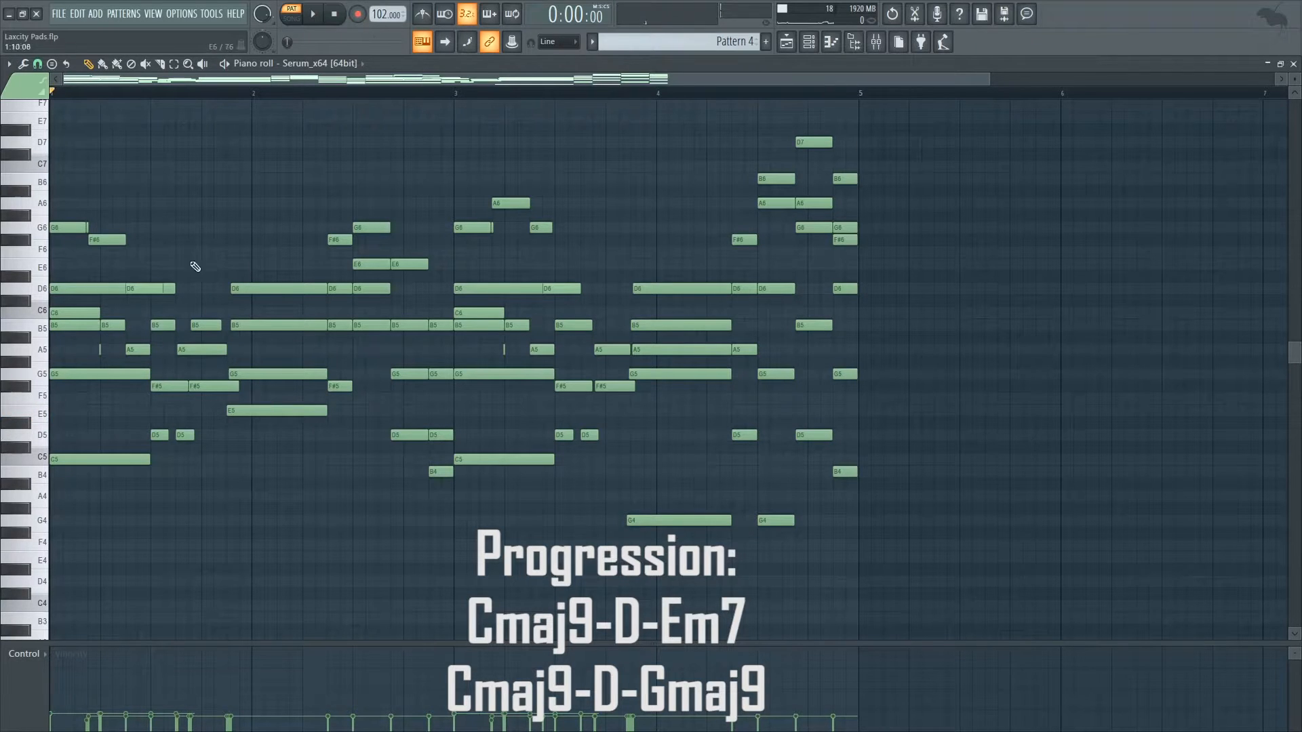
left_click(532, 461)
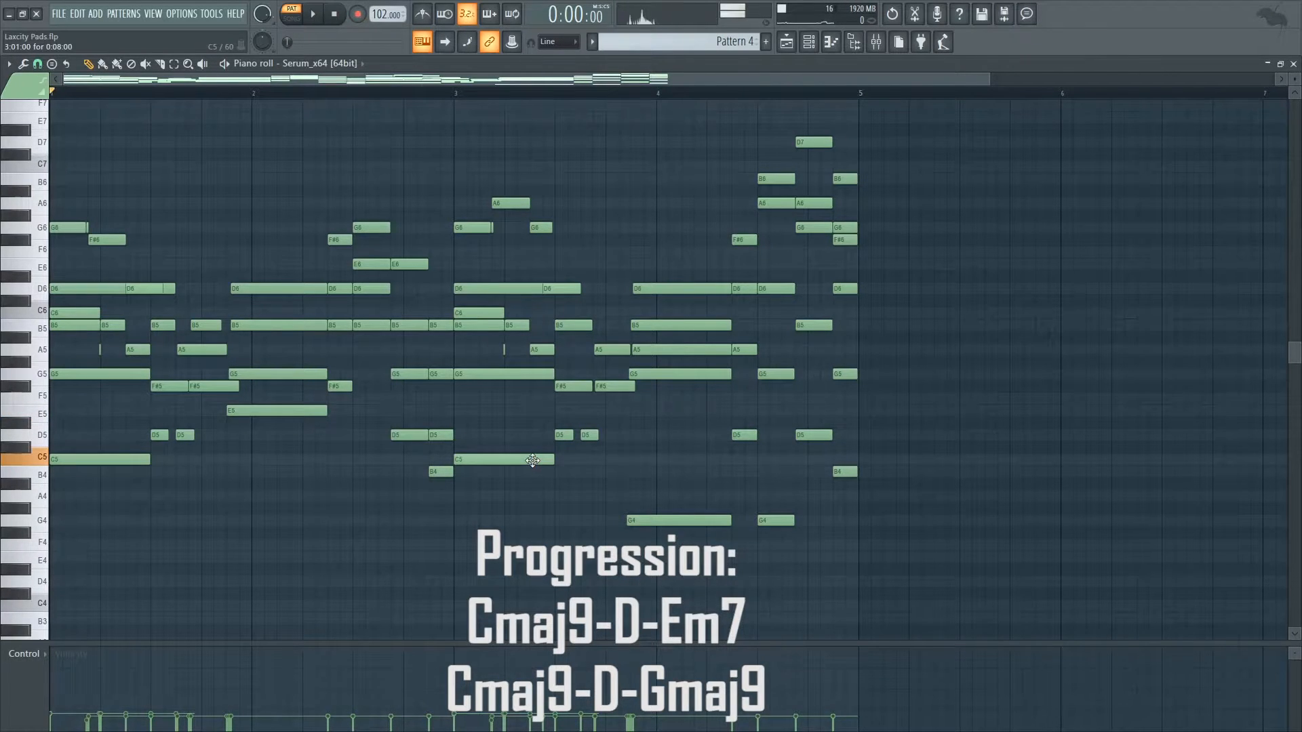
left_click(564, 436)
left_click(637, 522)
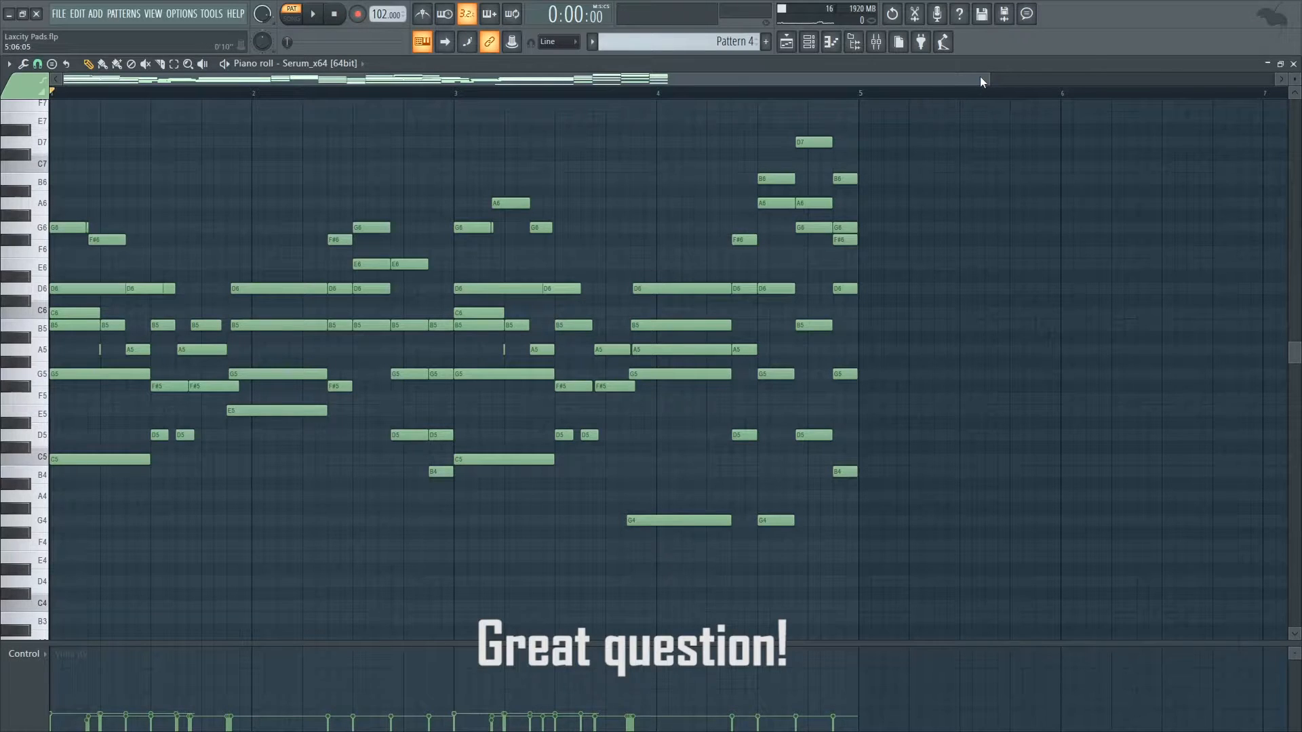
Audition the first bar's descending upper notes F#6, D6 and B5, and the inner notes B5 and A5.
left_click_drag(979, 76, 778, 181)
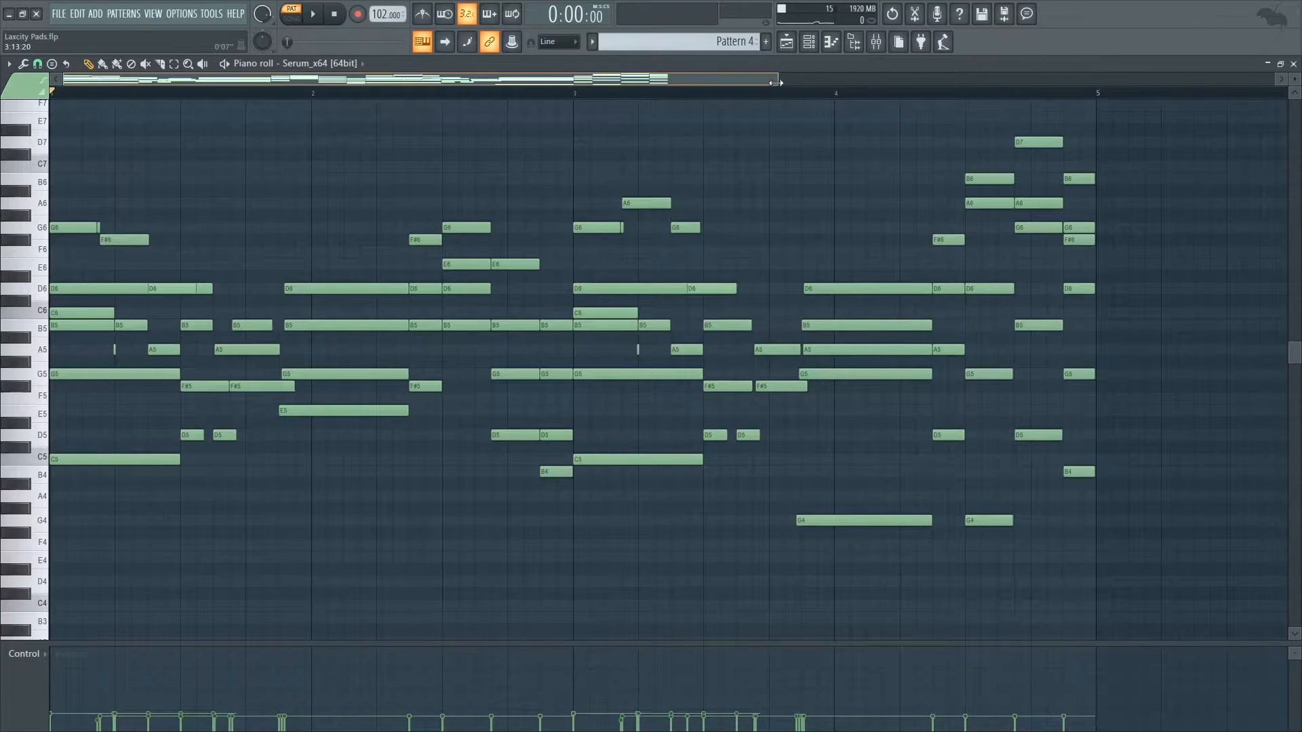
left_click_drag(781, 80, 728, 123)
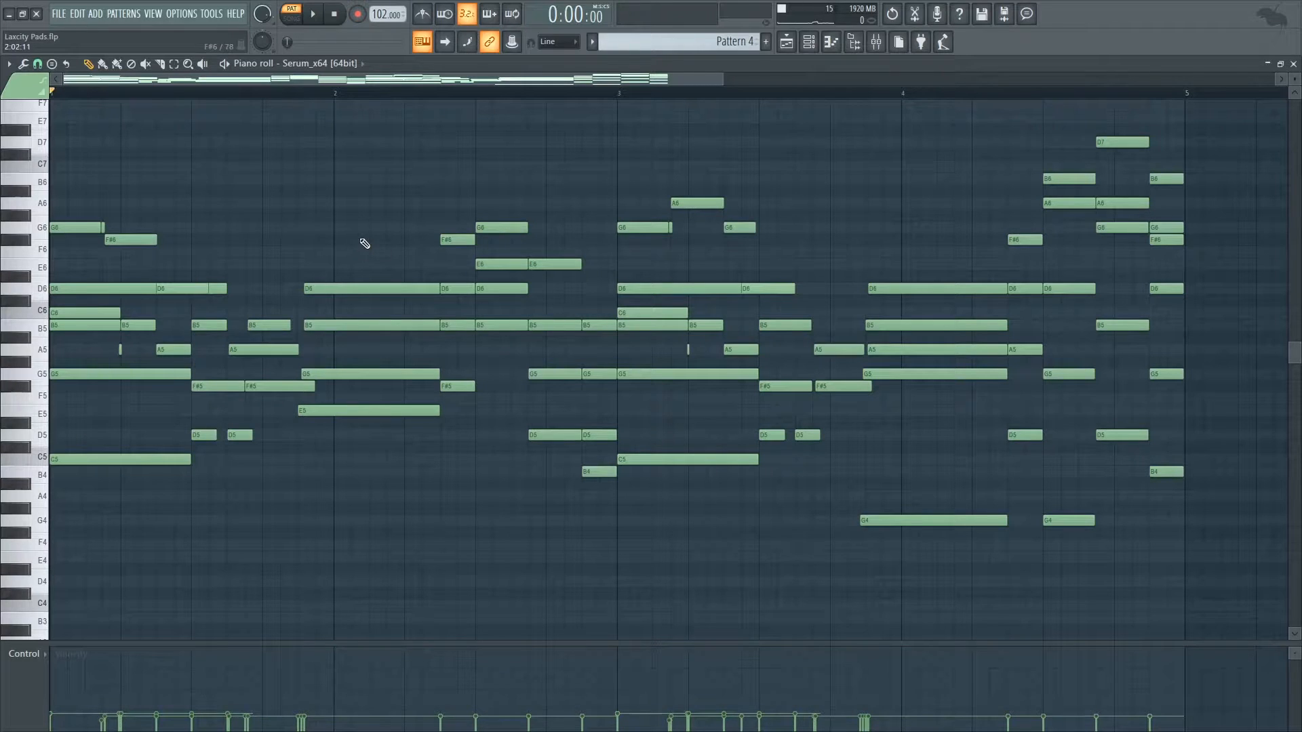
scroll(150, 317, "up", 1)
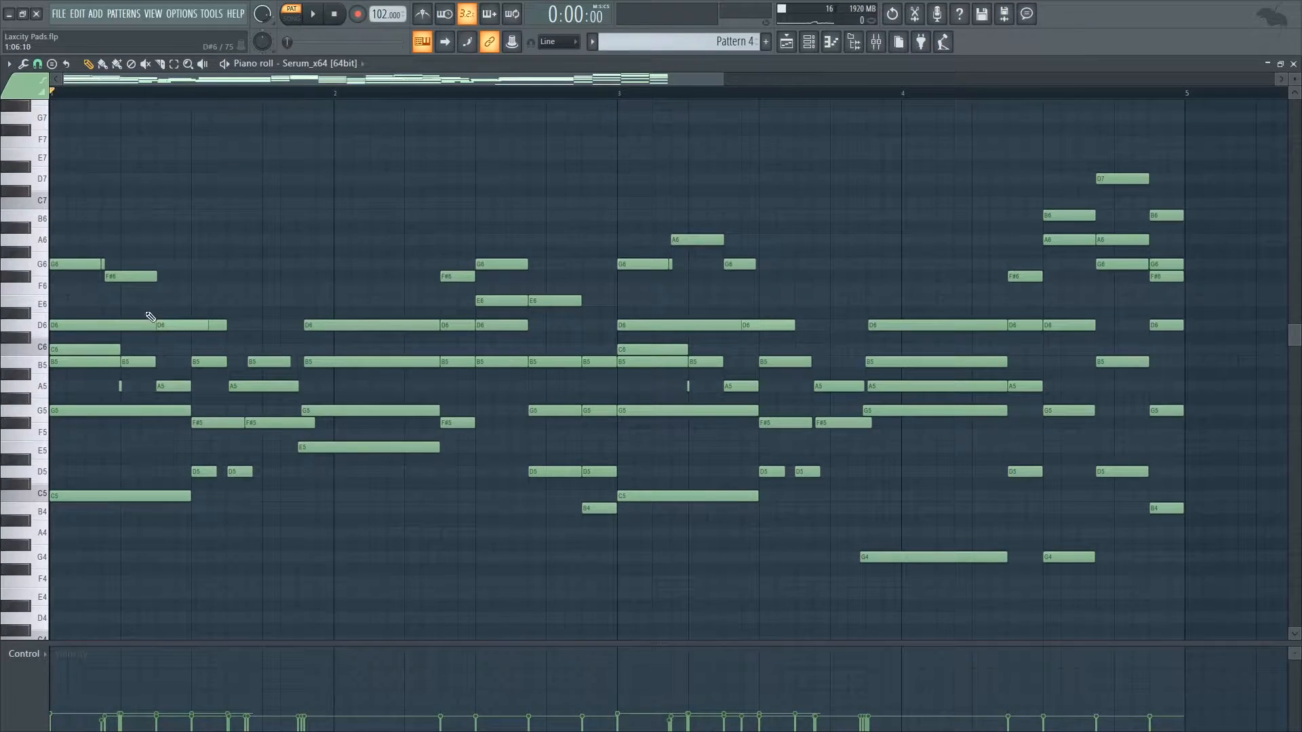
left_click(129, 277)
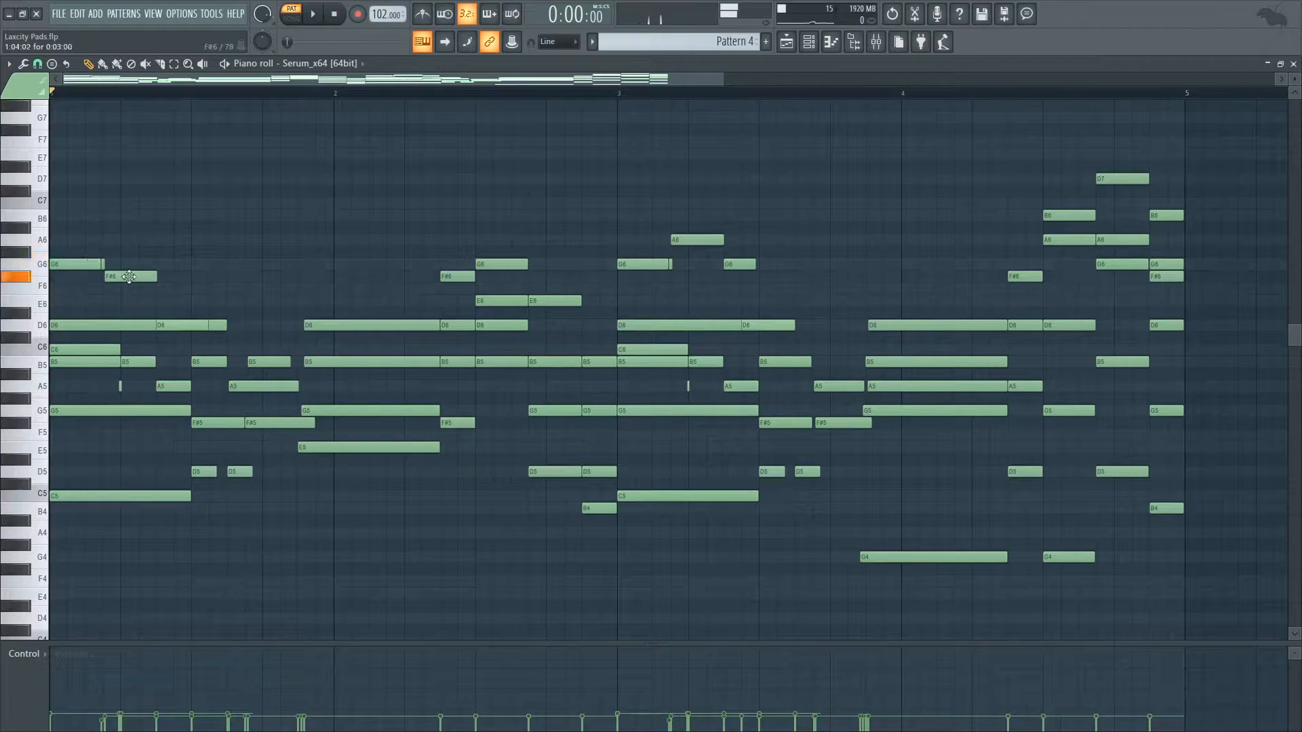
left_click(173, 325)
left_click(205, 361)
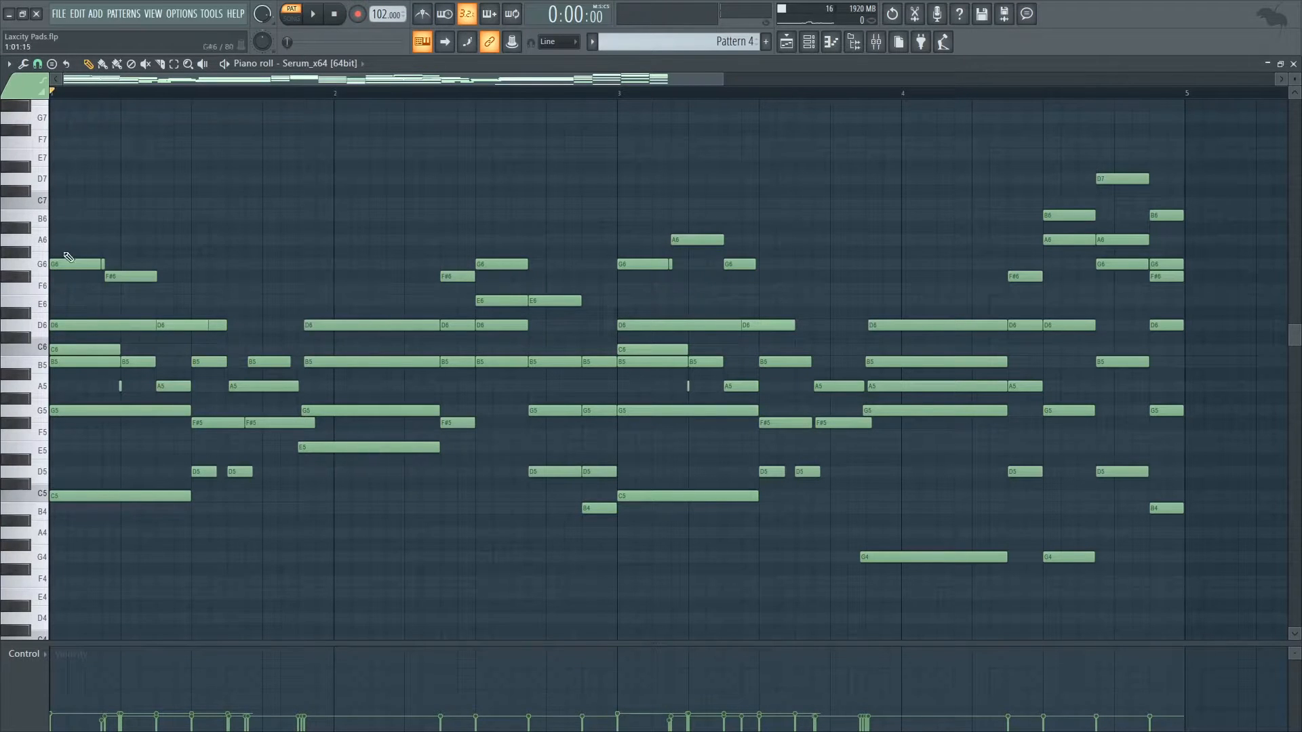
left_click(141, 361)
left_click(168, 386)
Highlight the D chord notes in the second half of bar 1, and audition the A5 and B5 notes there.
left_click_drag(199, 488, 213, 359)
left_click(211, 395, "ctrl")
left_click_drag(198, 488, 244, 360)
left_click(237, 409, "ctrl")
left_click(241, 389)
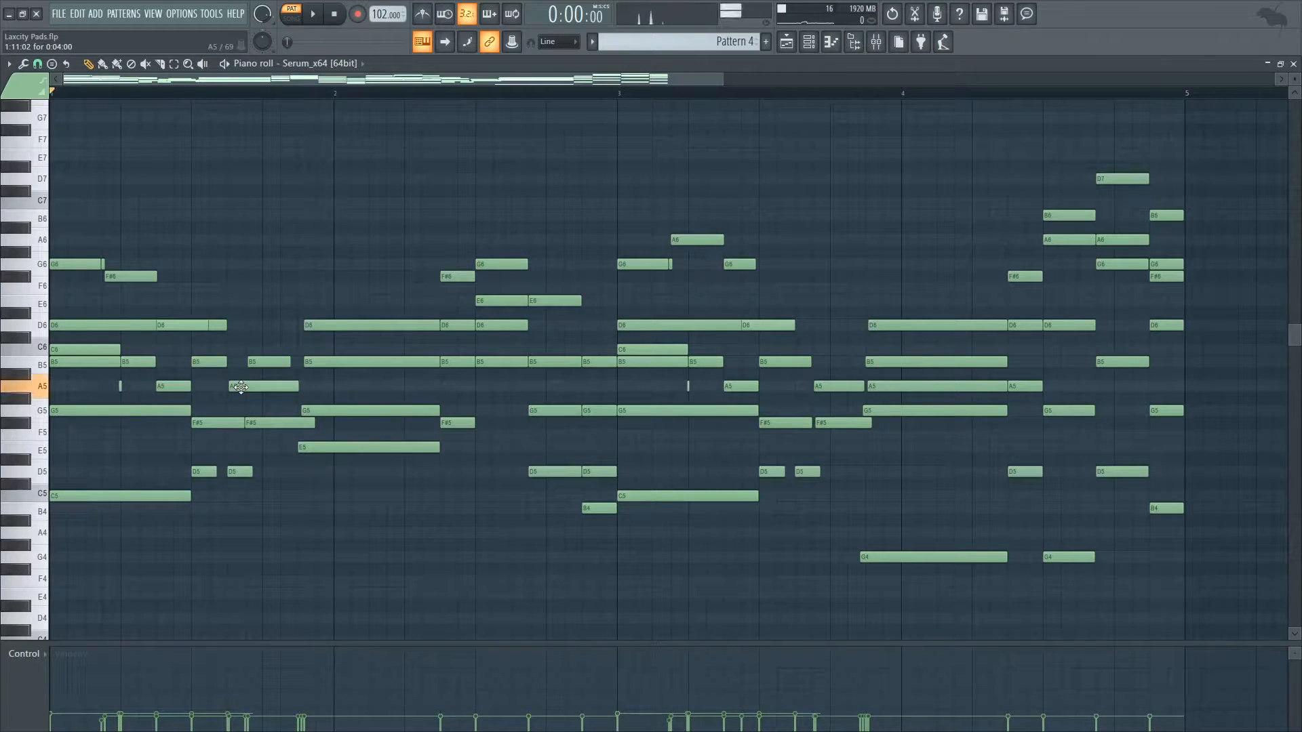
left_click(264, 366)
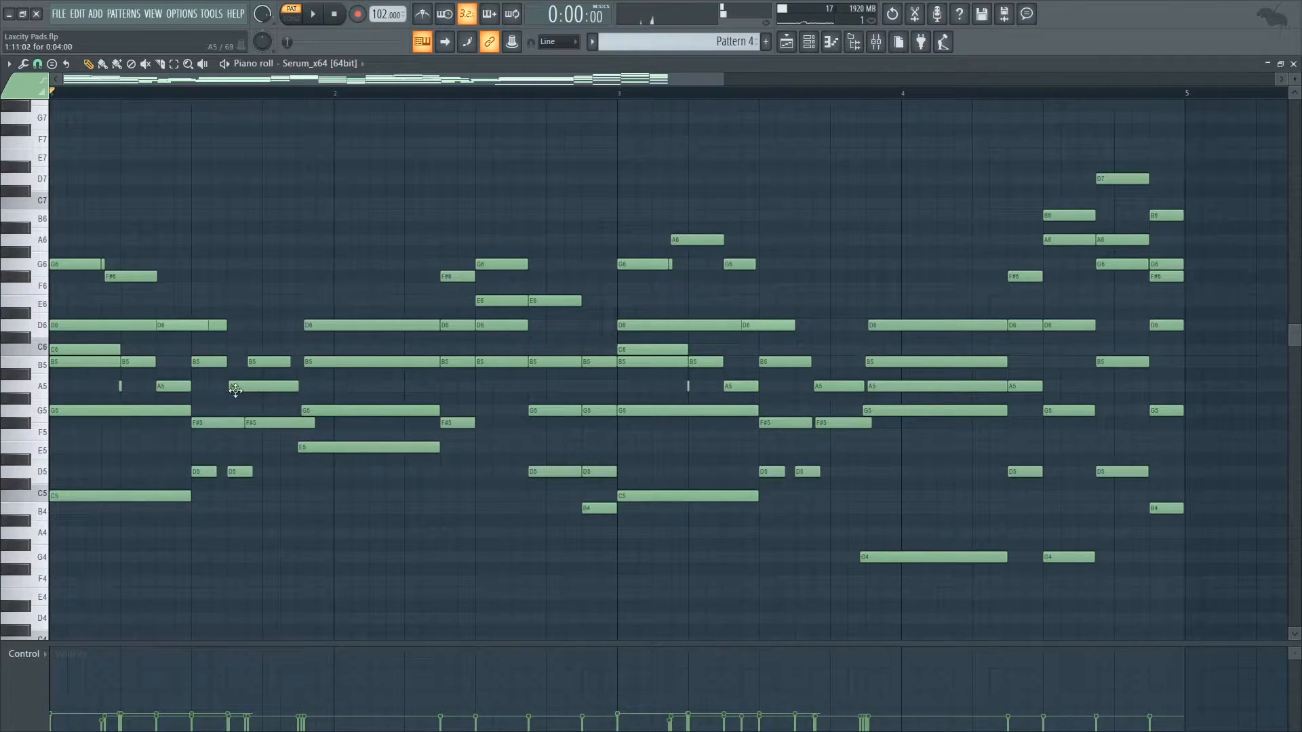
Highlight the long Em7 chord leading into bar 2 and audition its D6 note.
left_click_drag(364, 513, 348, 308)
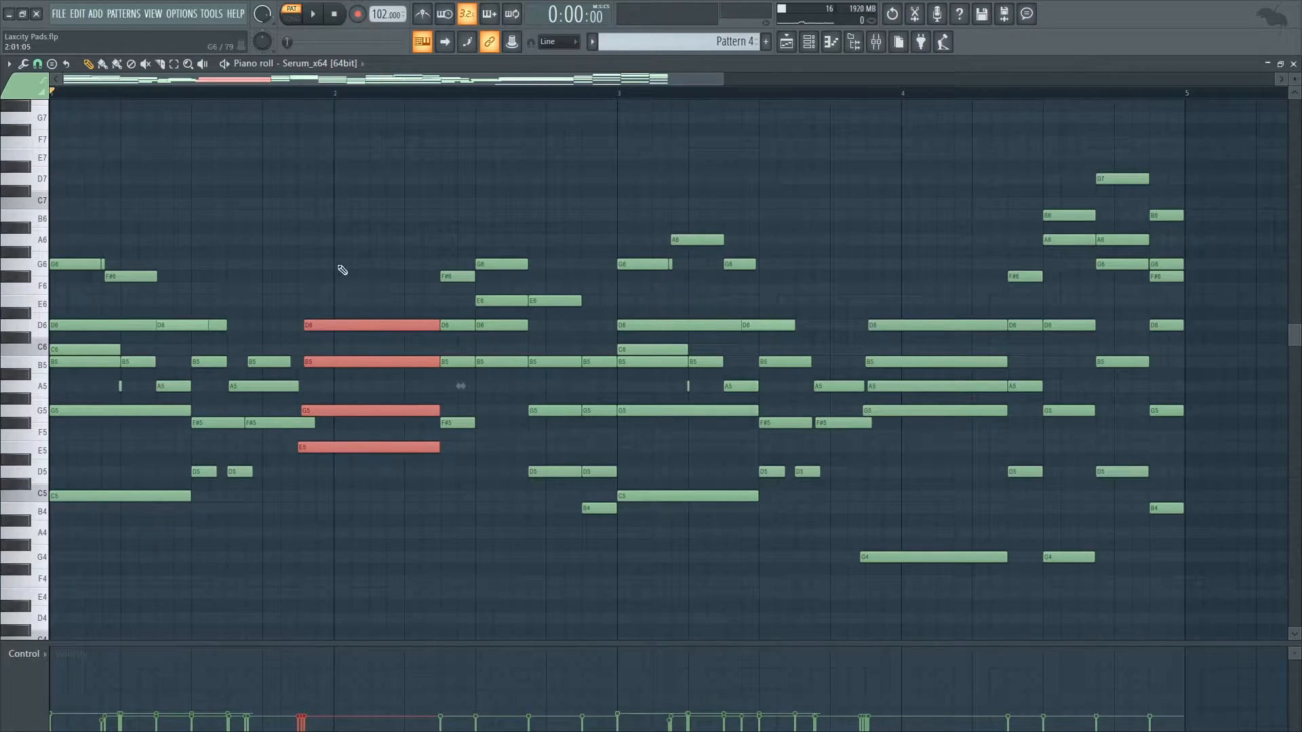
left_click(314, 328)
left_click(317, 326)
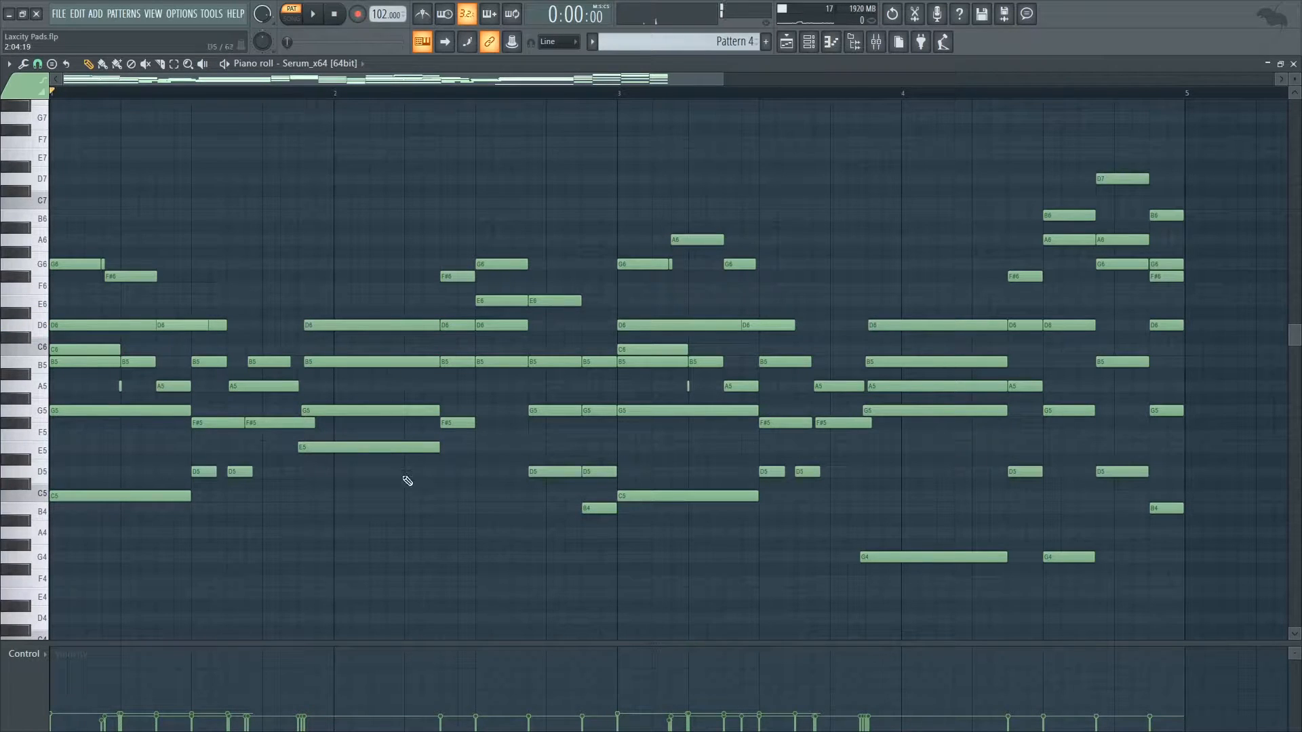
Delete the short chords in the second half of bar 2 to preview the pattern without them, and undo the deletion.
left_click_drag(470, 565, 605, 212)
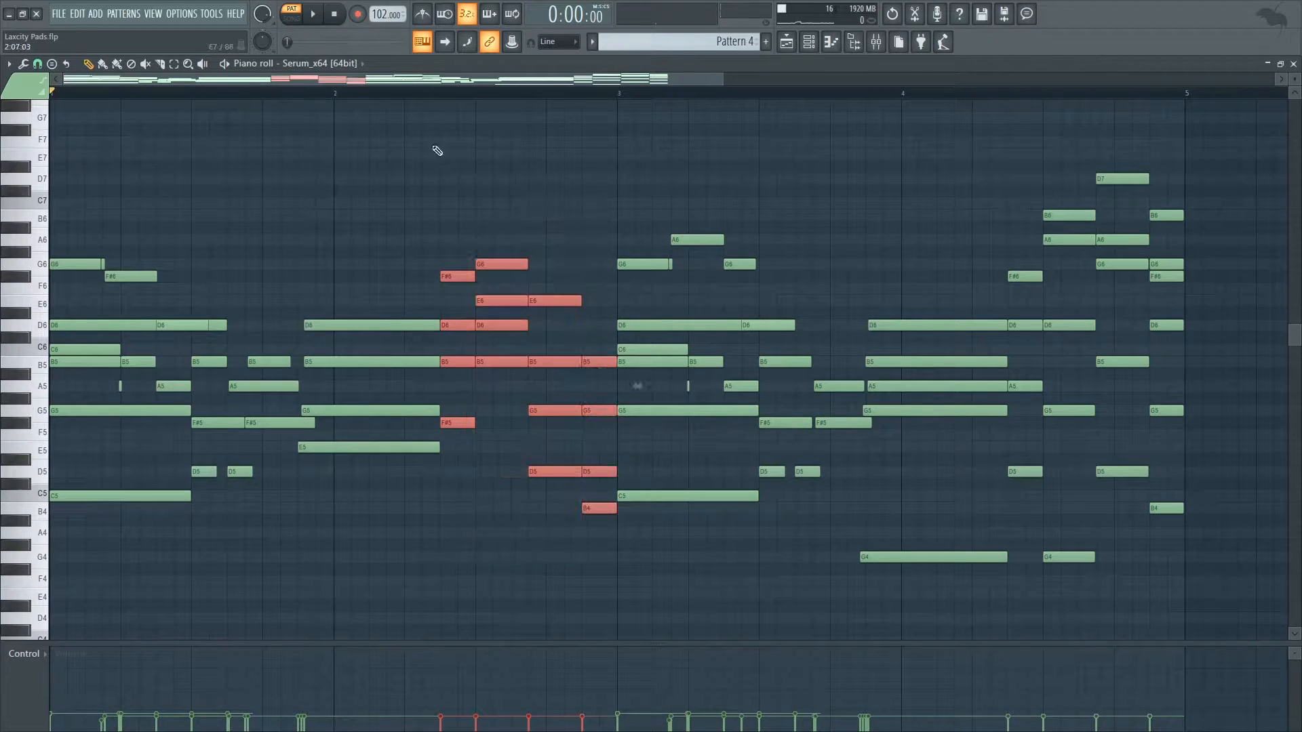
key("Delete")
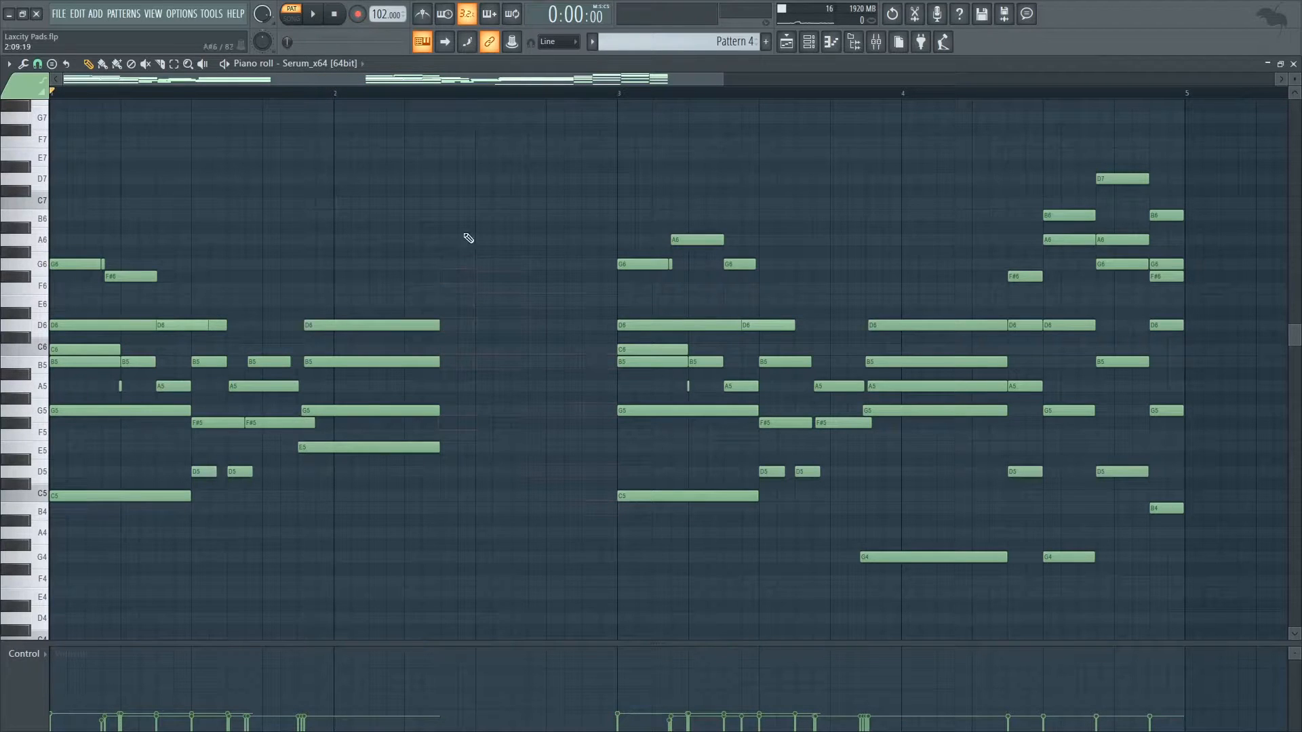
key("space")
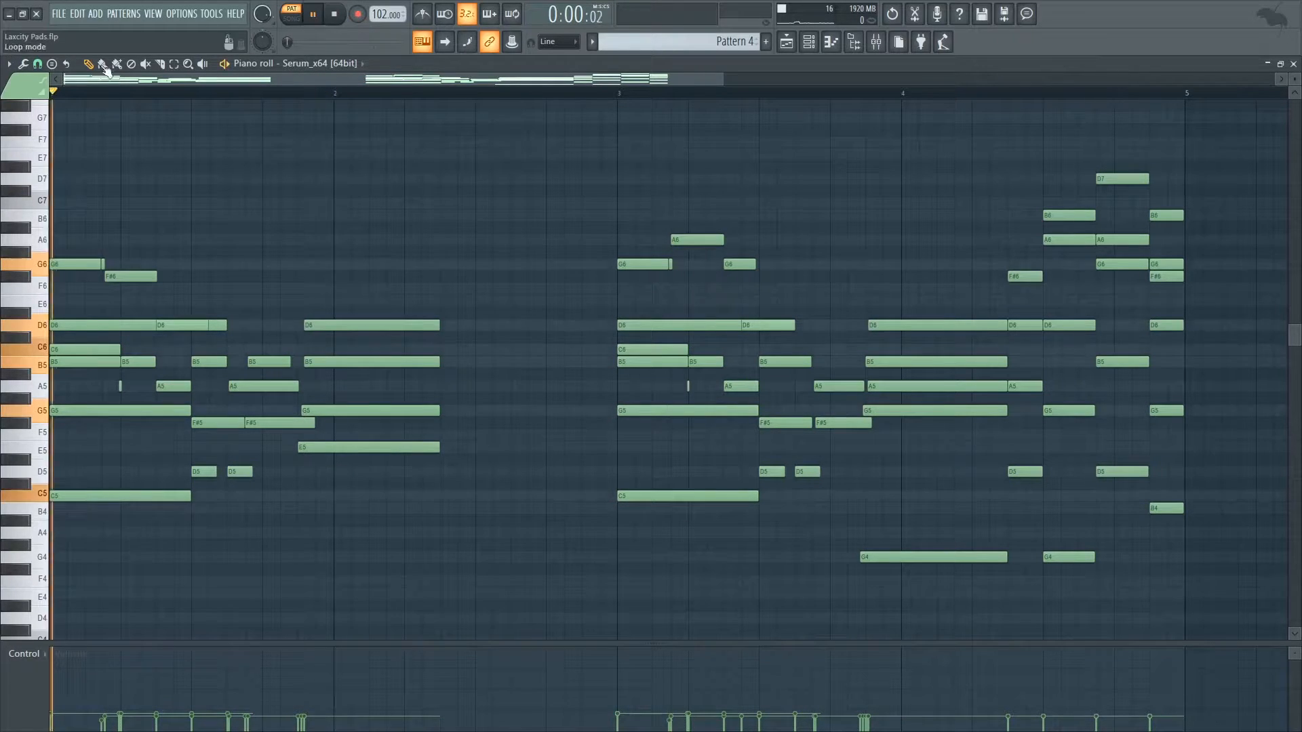
key("space")
key("ctrl+z")
left_click(438, 198, "ctrl")
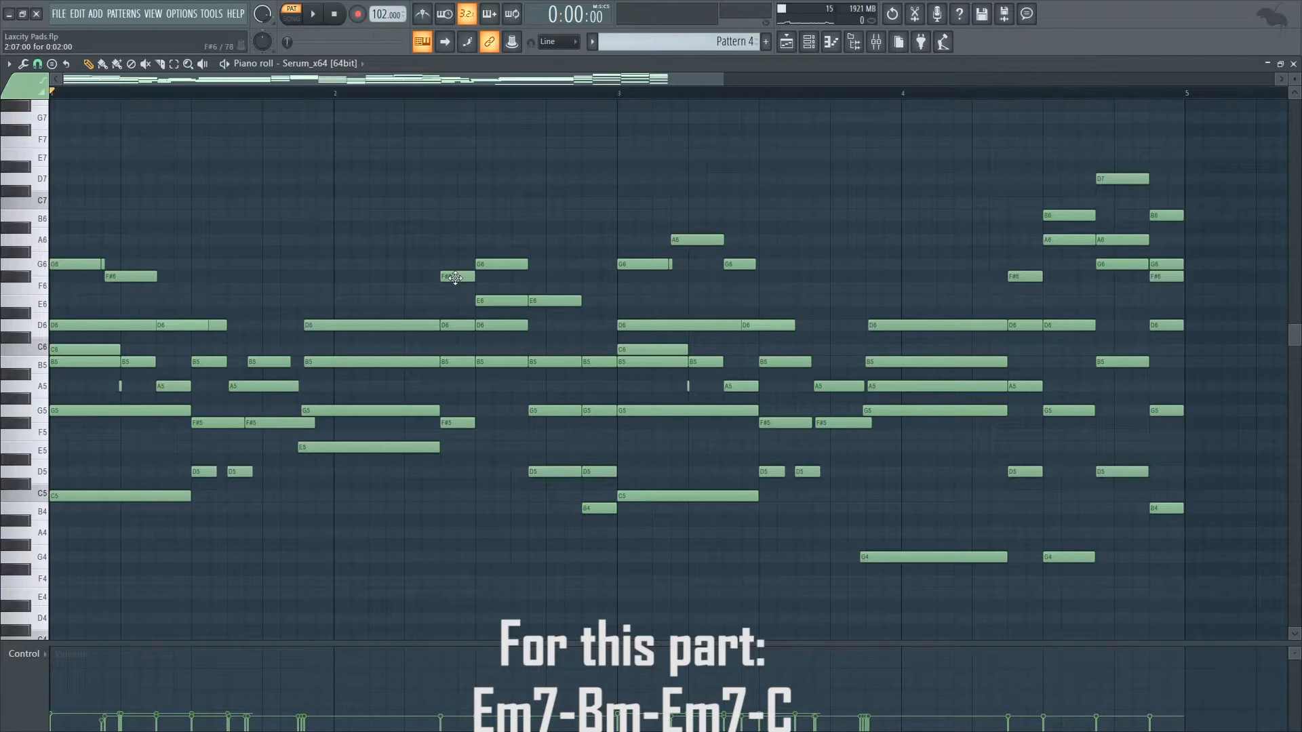
Audition the notes of the short Bm chord in bar 2: B5, D6, F#6 and F#5.
left_click(455, 361)
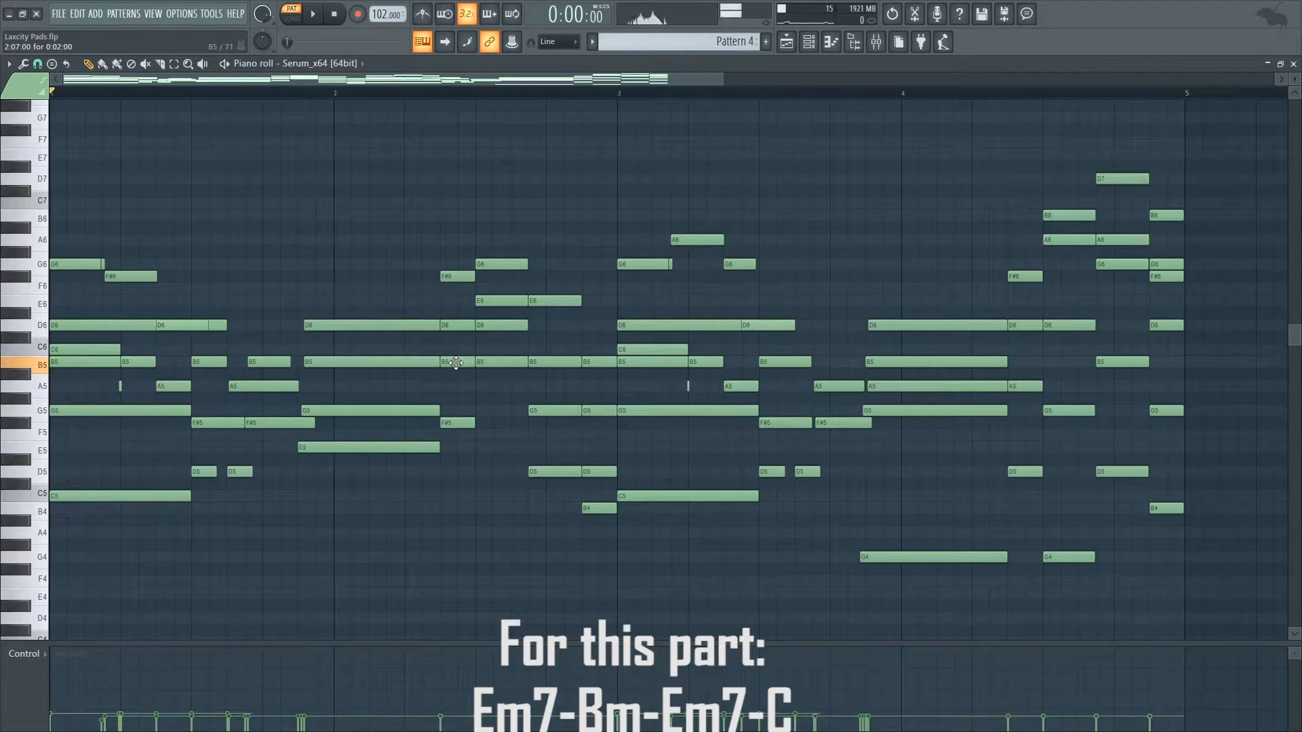
left_click(462, 326)
left_click(457, 277)
left_click(454, 420)
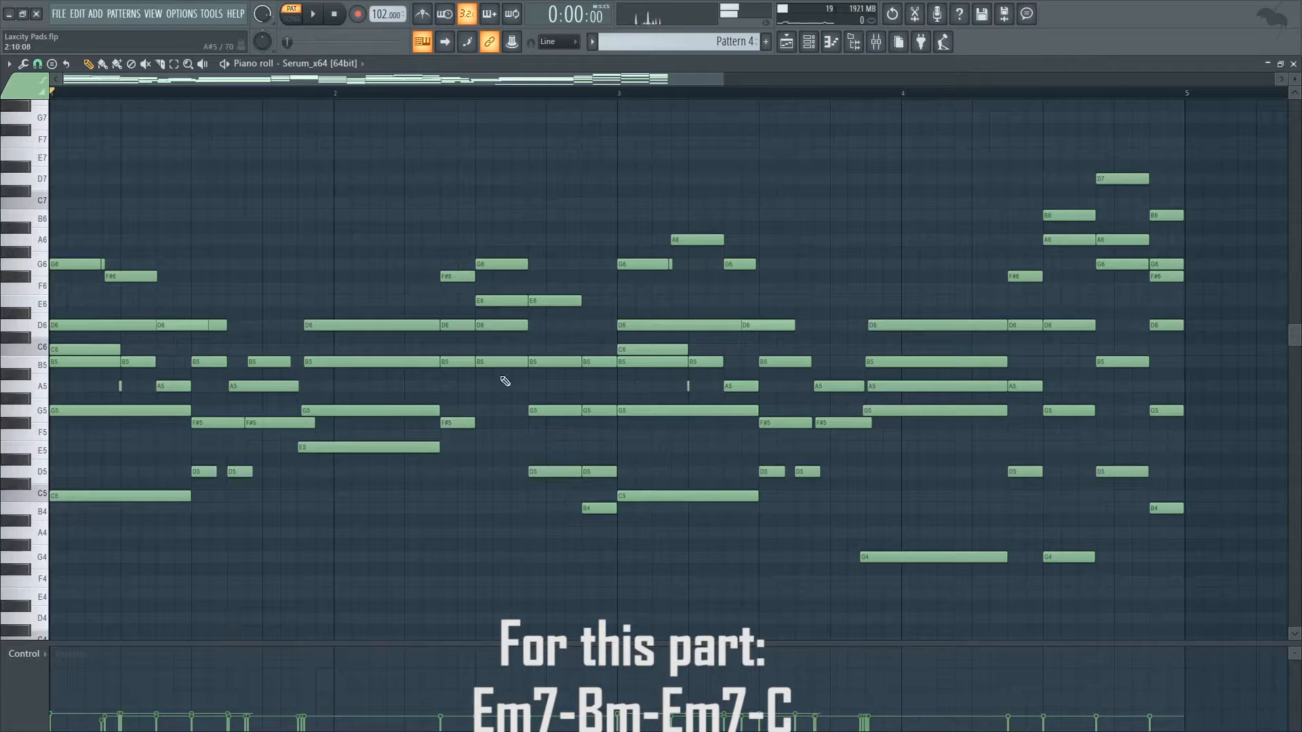
Try moving the long Em7 chord in bar 2 slightly later, and undo the move.
left_click_drag(375, 477, 388, 298)
left_click_drag(316, 444, 343, 448, "shift")
key("ctrl+z")
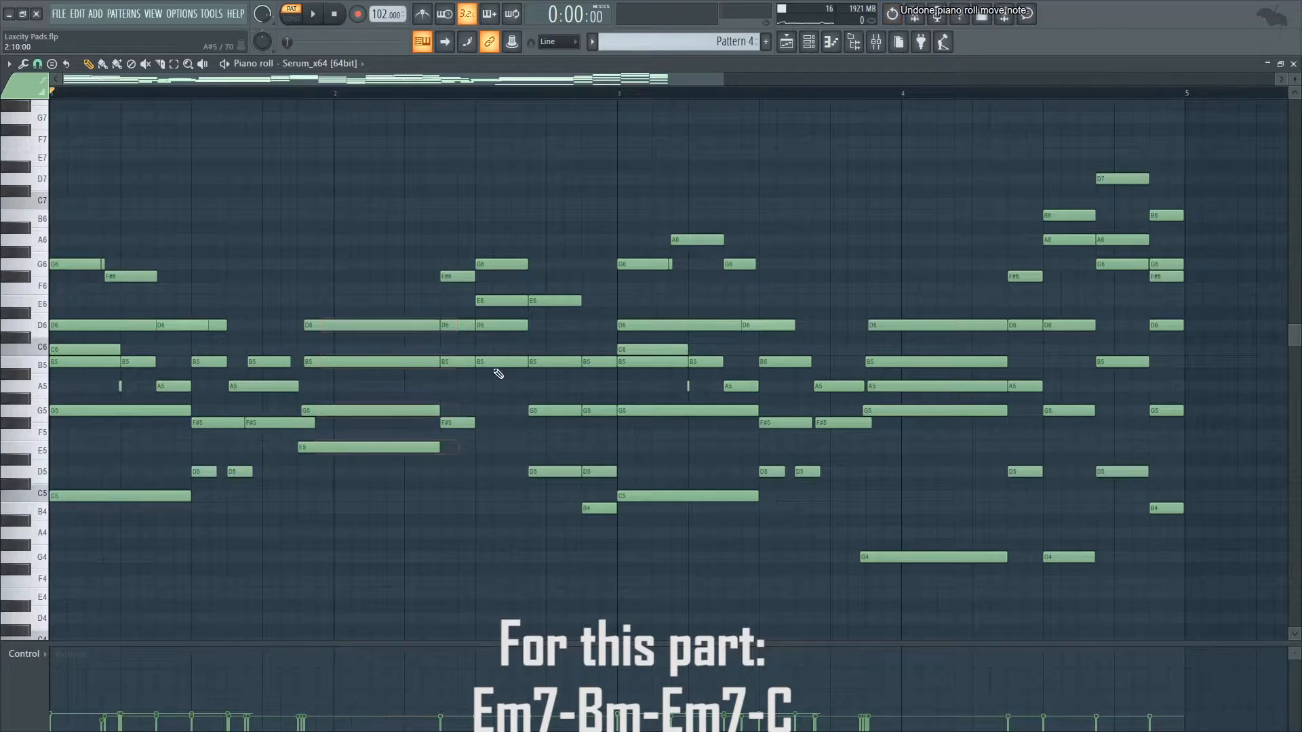
Transpose the E6 and G6 notes after the Bm chord down an octave, and undo the transposition.
left_click_drag(496, 314, 501, 270, "ctrl")
key("ctrl+Down")
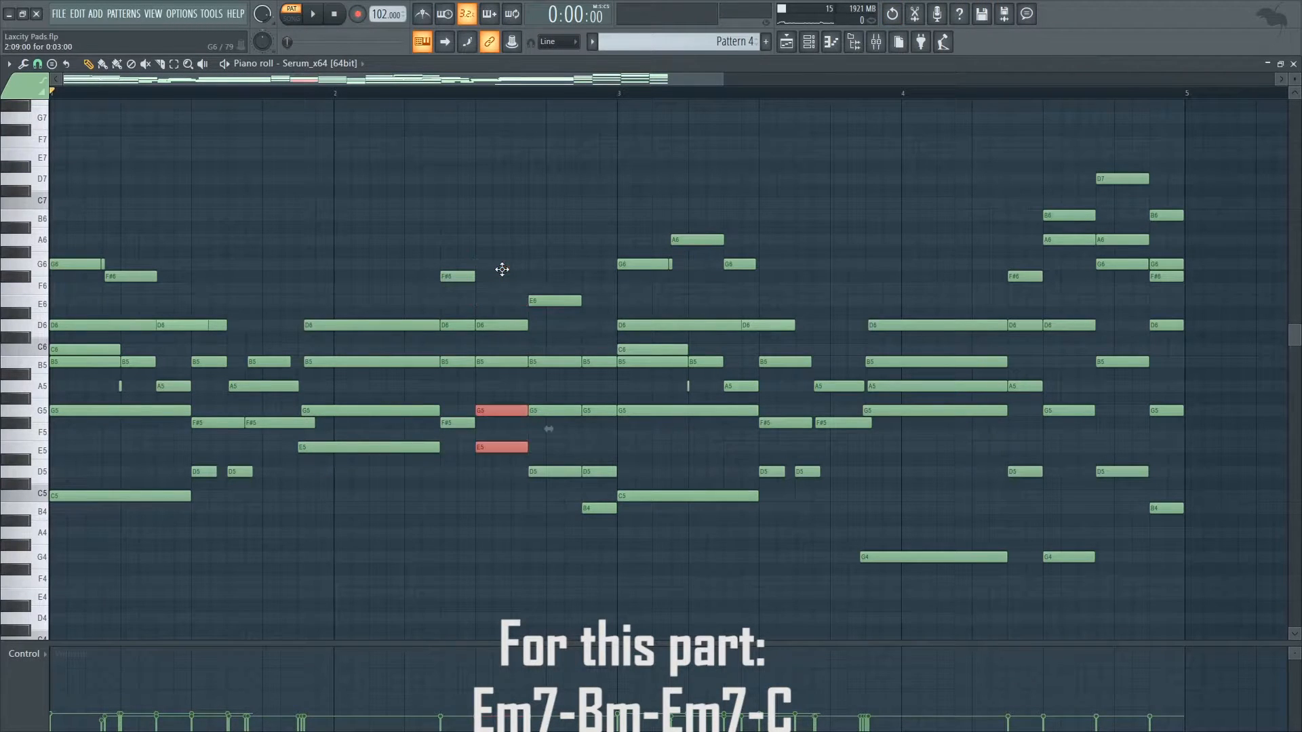
key("ctrl+z")
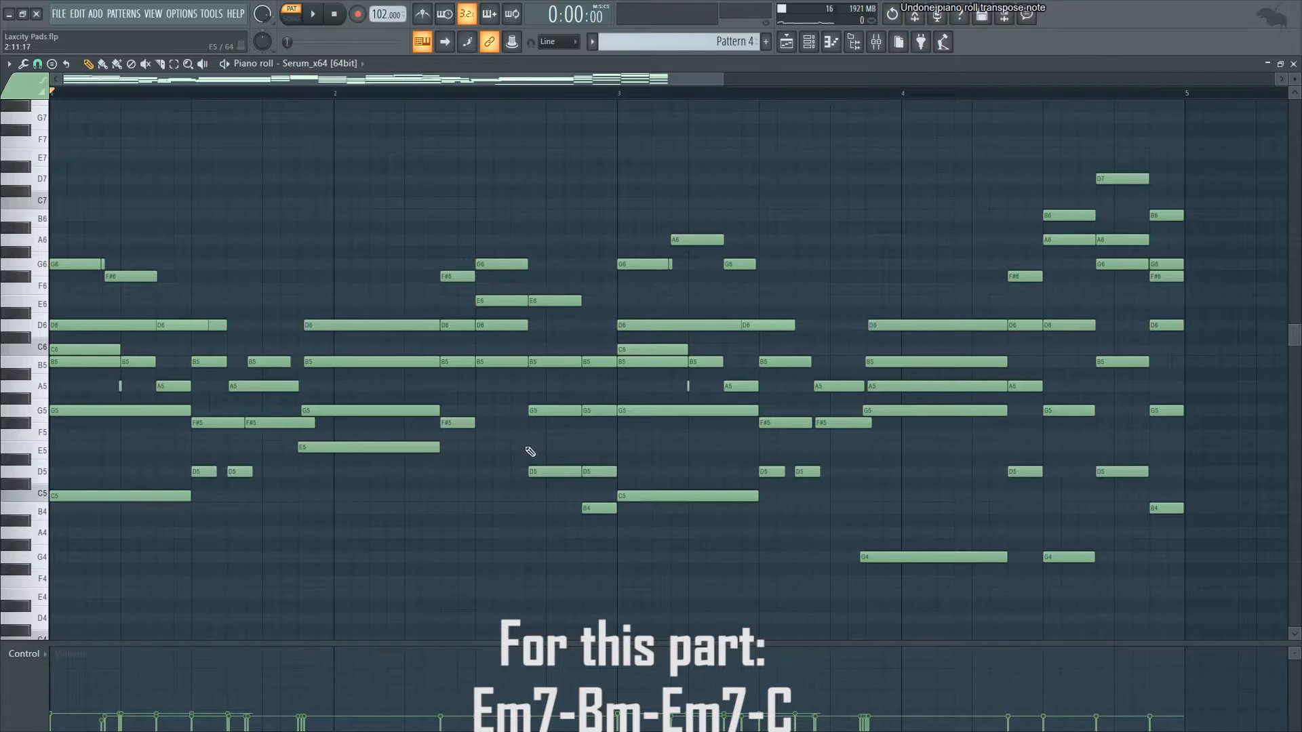
Audition the D6 and D5 notes of the short Em7 inversions in the second half of bar 2.
left_click(563, 409)
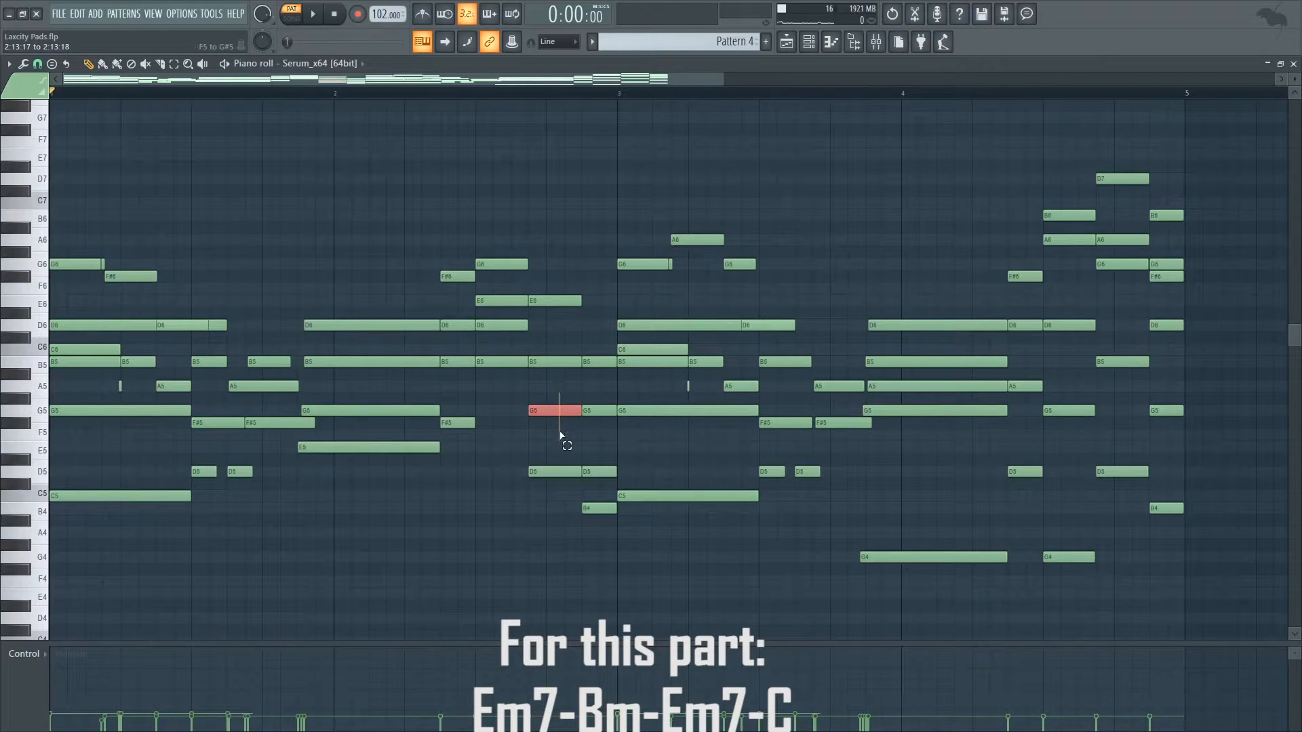
right_click(546, 471)
key("ctrl+z")
left_click(518, 328)
left_click(558, 473)
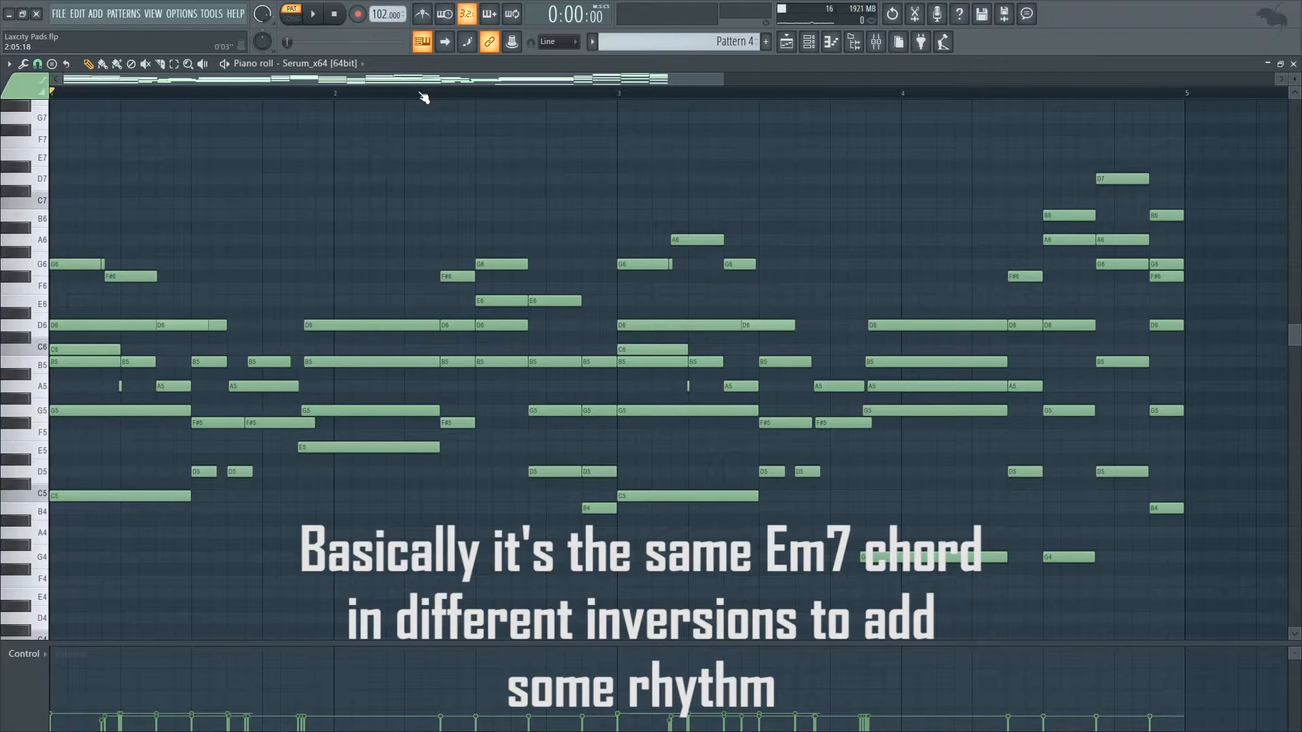
Play the chords in the second half of bar 4, starting at the G4, D6, A6 and B6 chord.
scroll(708, 76, "right", 3)
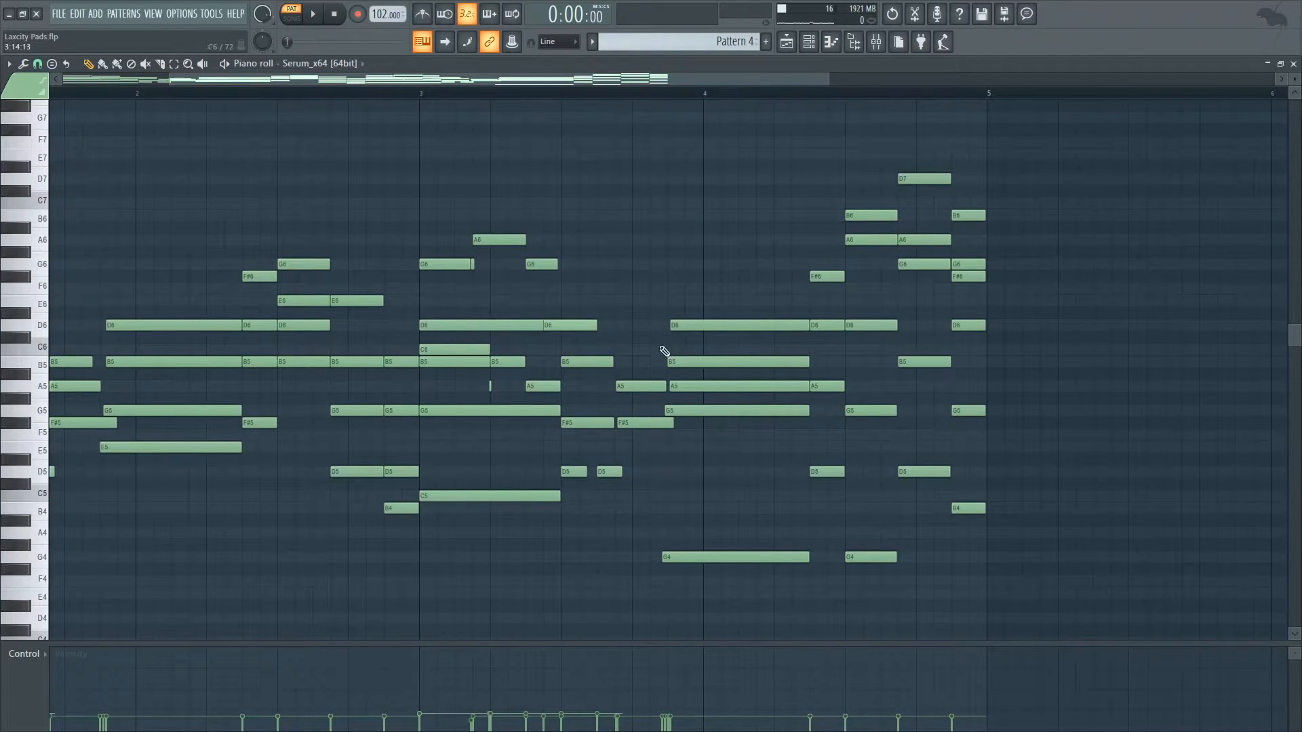
scroll(474, 84, "left", 3)
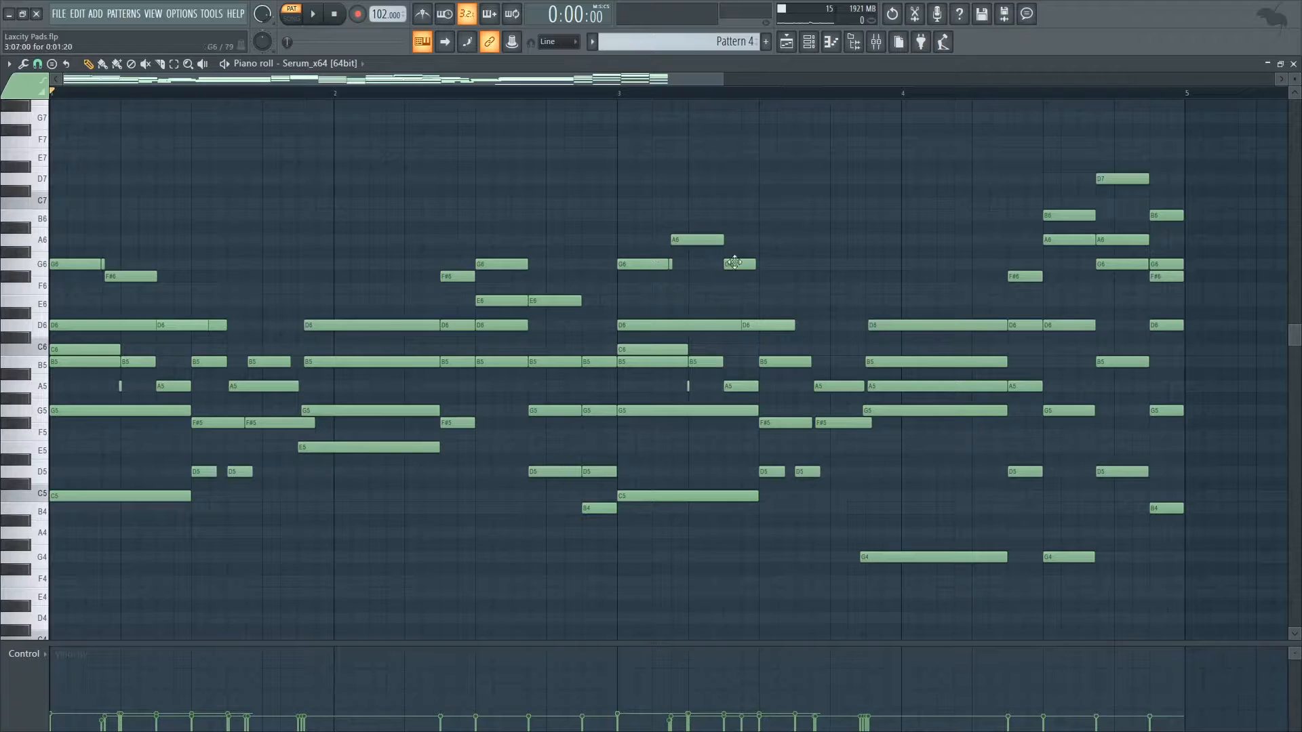
left_click_drag(668, 82, 806, 82)
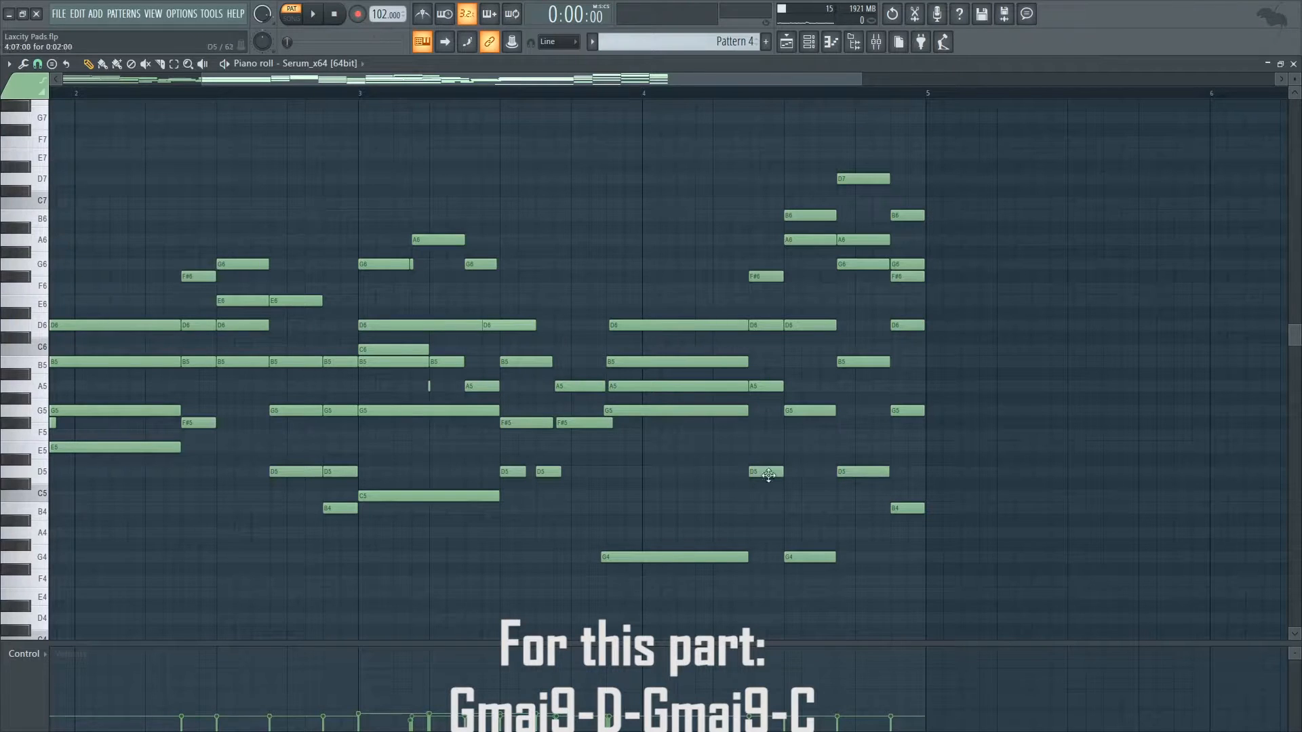
left_click_drag(775, 496, 767, 268)
left_click(789, 95)
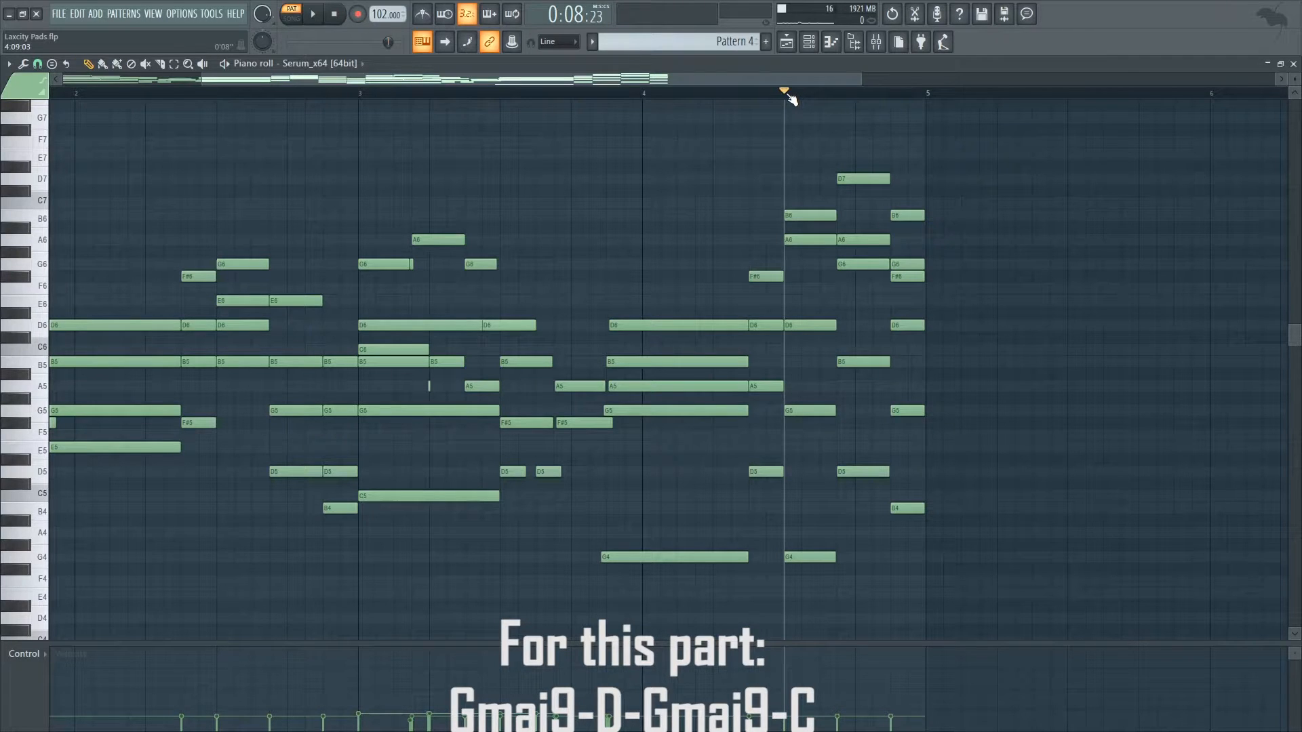
key("space")
key("space")
Play the pad pattern from the start of bar 1 and close its piano roll.
left_click_drag(676, 79, 523, 81)
left_click(52, 93)
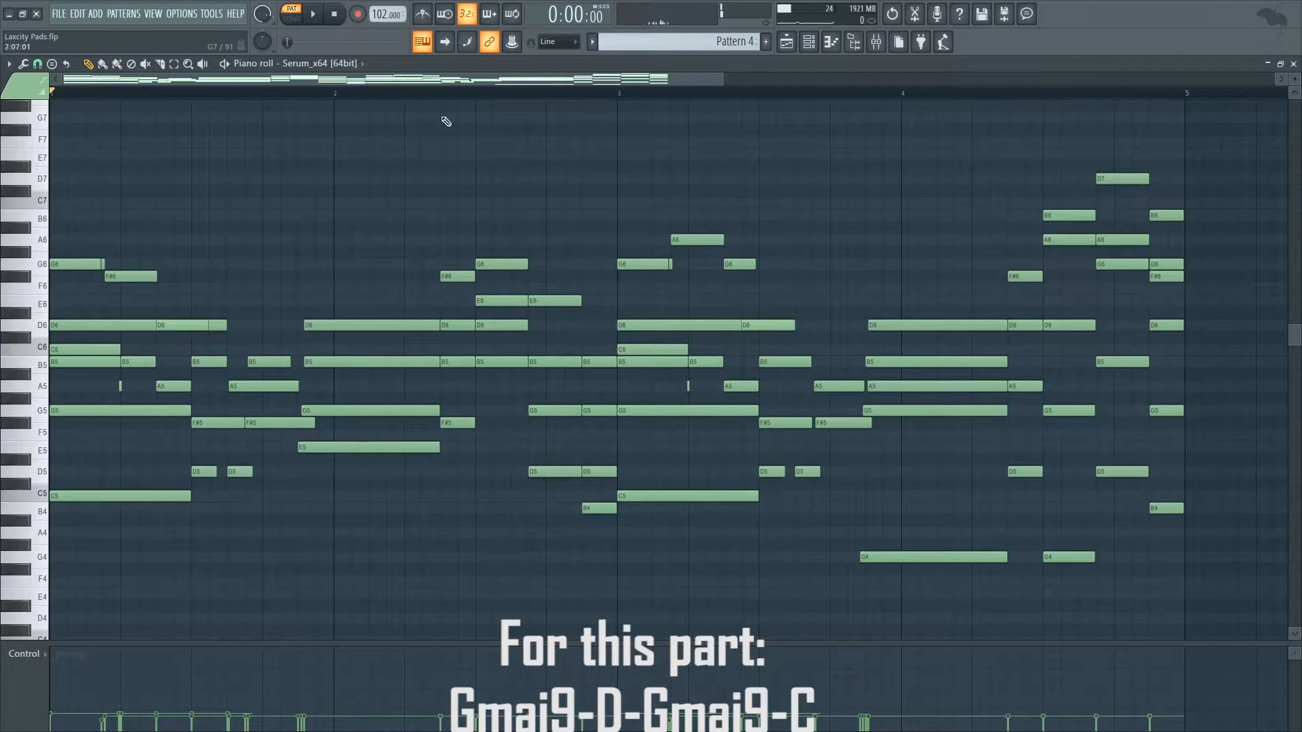
left_click(1045, 92)
left_click(53, 93)
key("space")
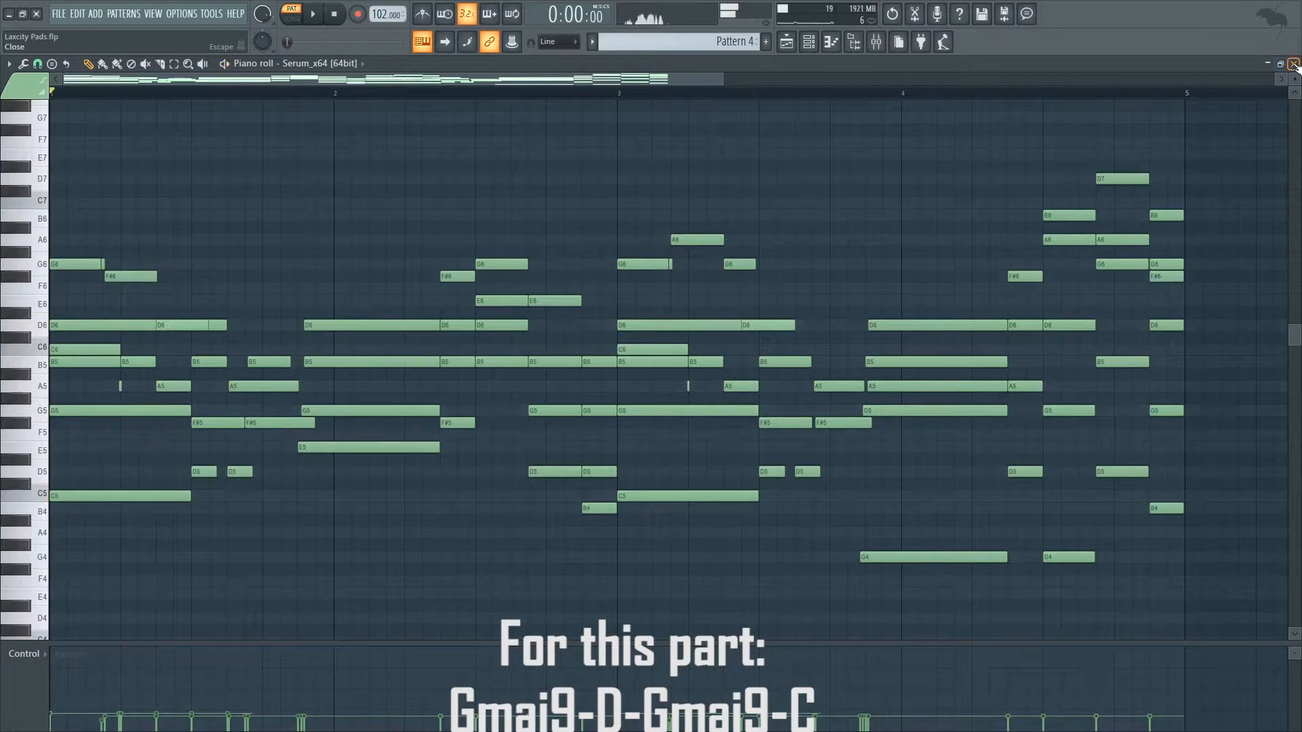
left_click(1294, 63)
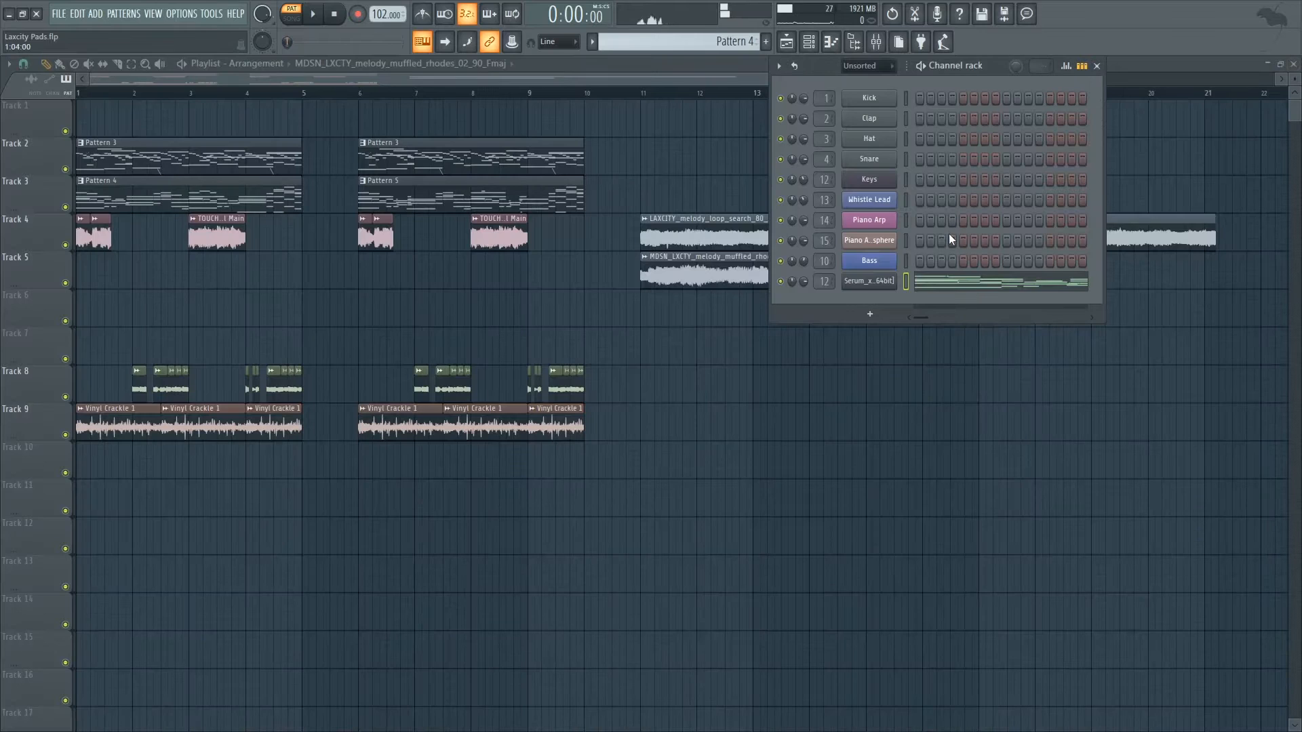
Inspect the Replika delay's low-cut setting on the Keys mixer track, close the plugin and move the mixer lower.
left_click(876, 42)
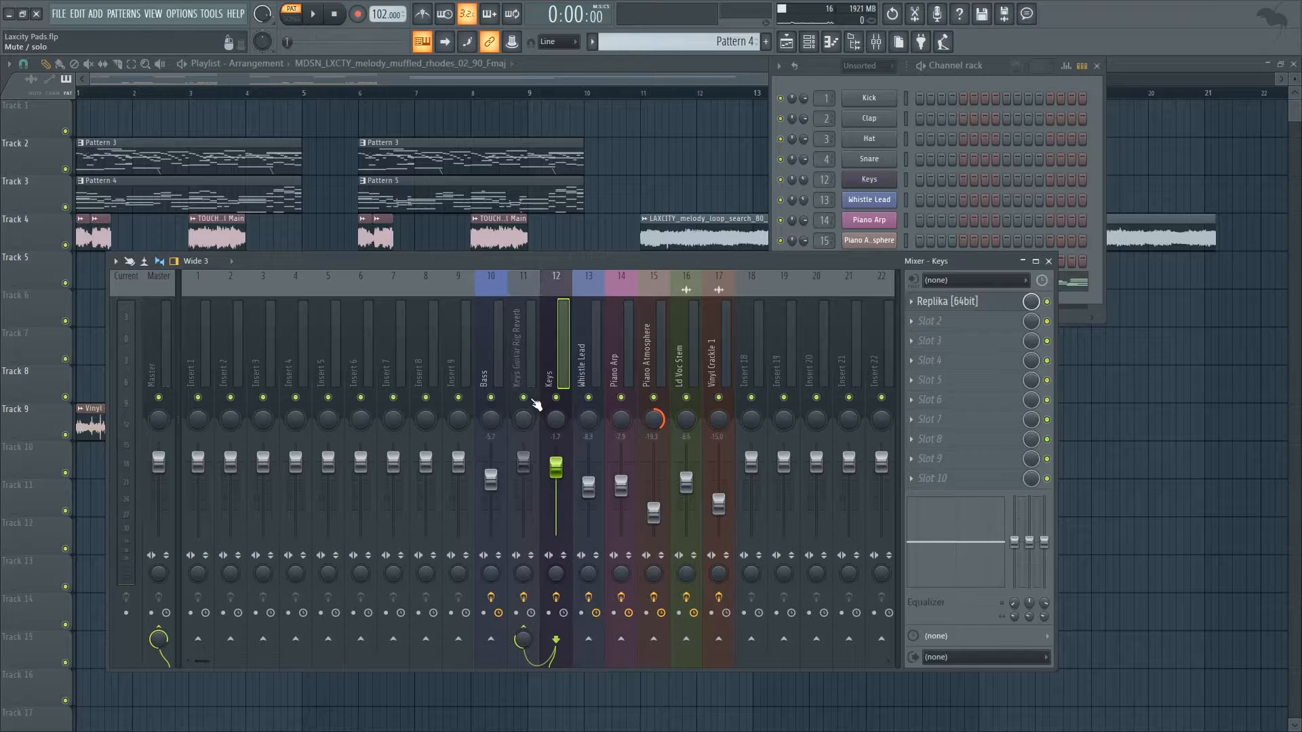
left_click(999, 303)
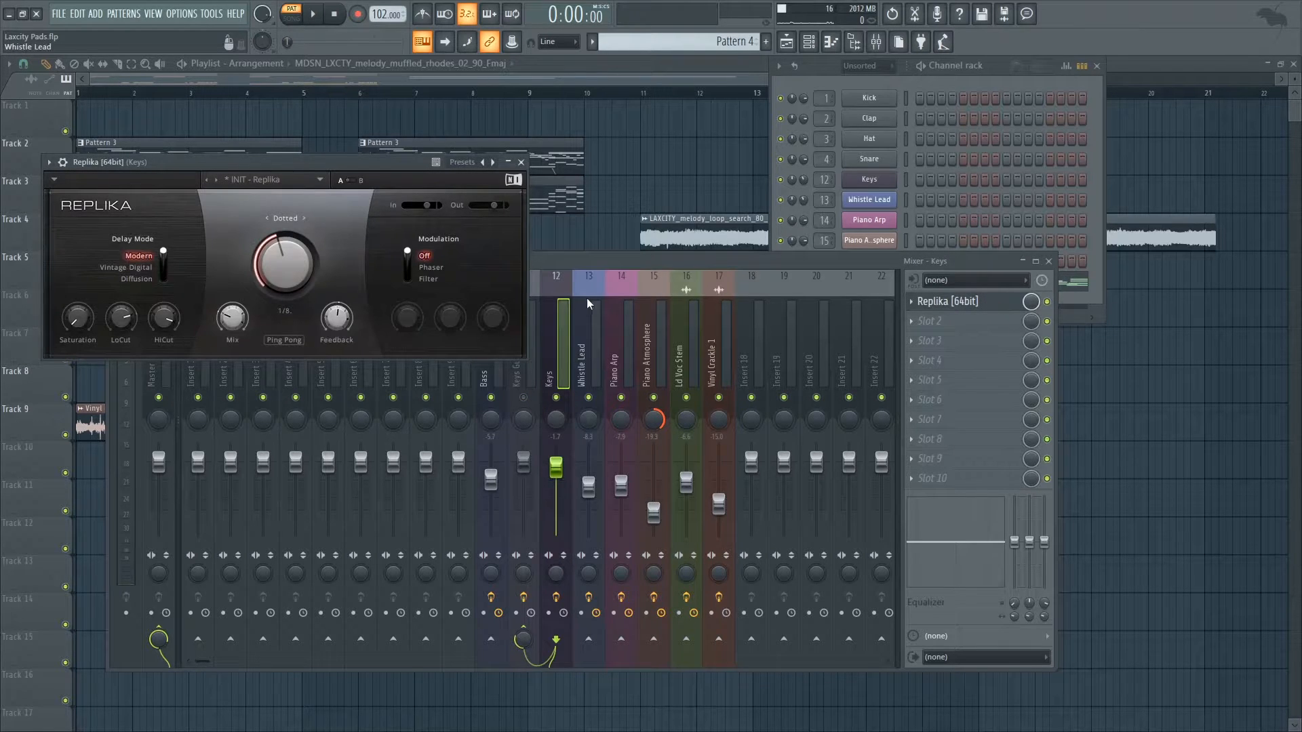
left_click_drag(408, 164, 461, 155)
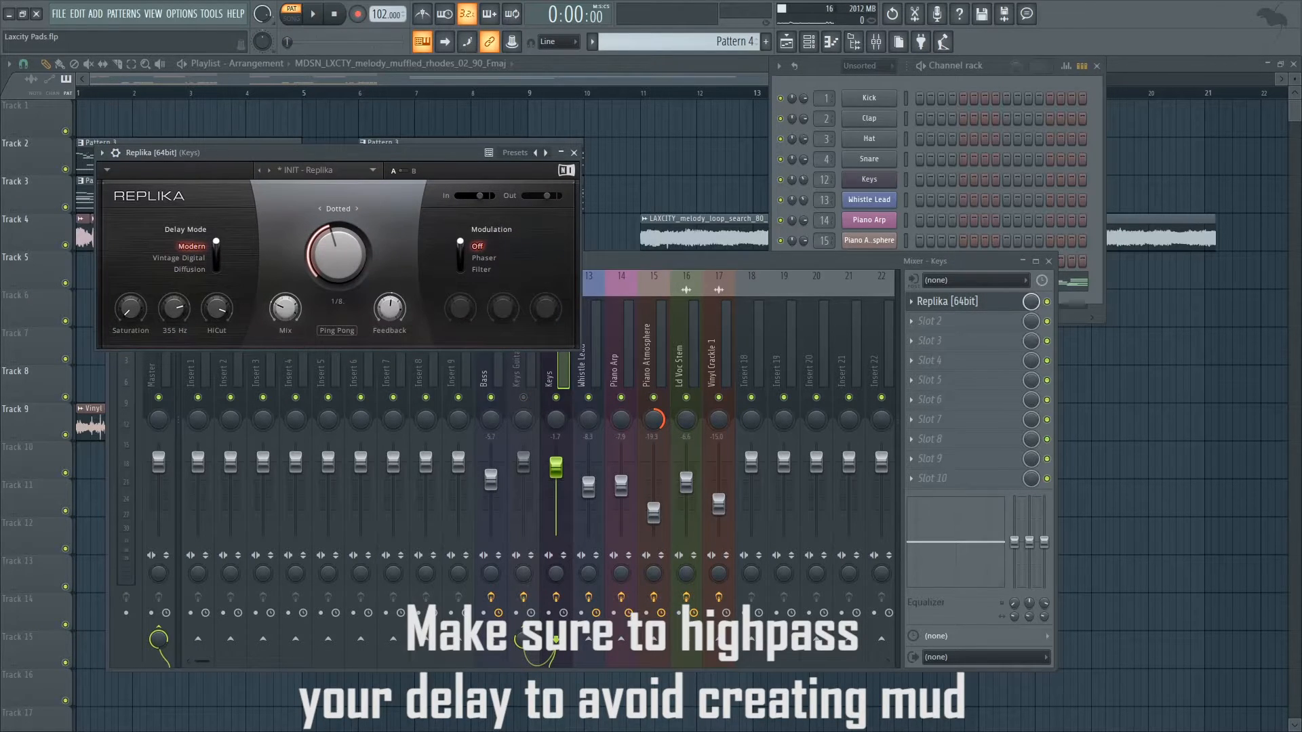
left_click(574, 153)
left_click_drag(633, 269, 633, 302)
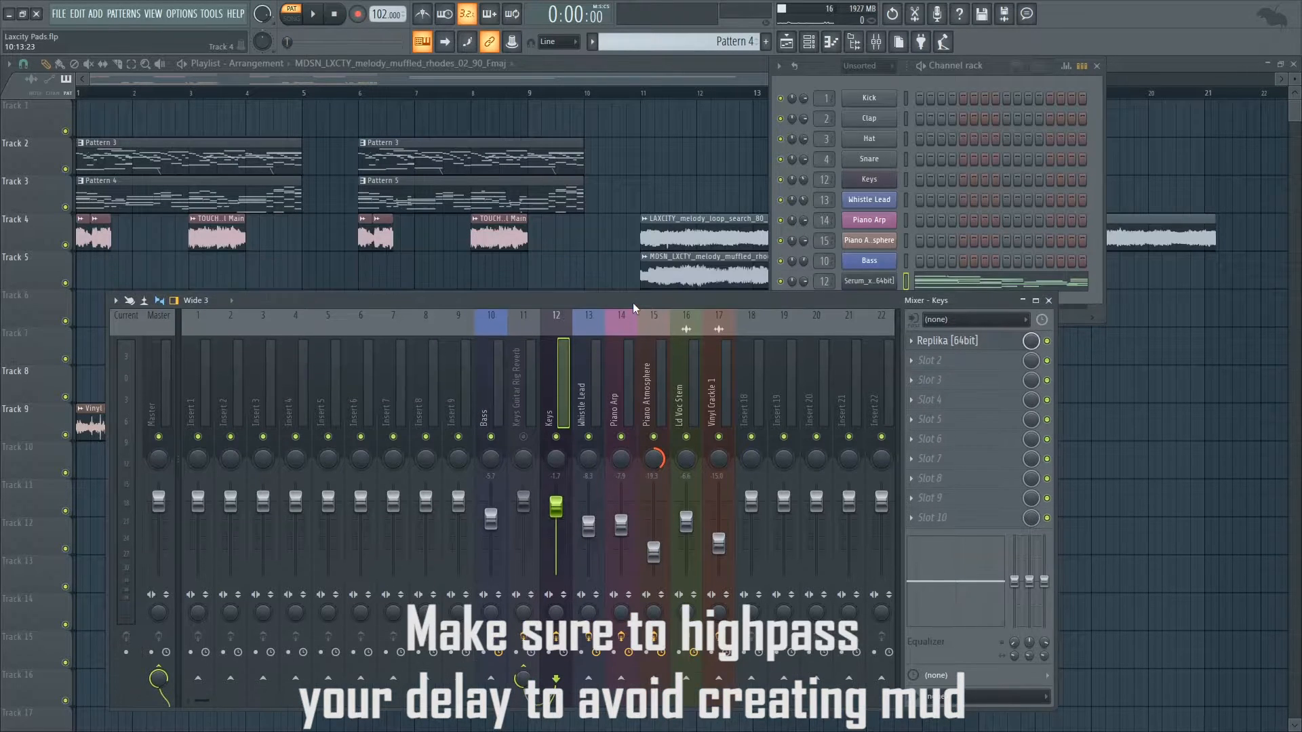
Play the Keys, and inspect Guitar Rig 5 and Fruity parametric EQ 2 on the Keys Guitar Rig Reverb track.
key("space")
key("space")
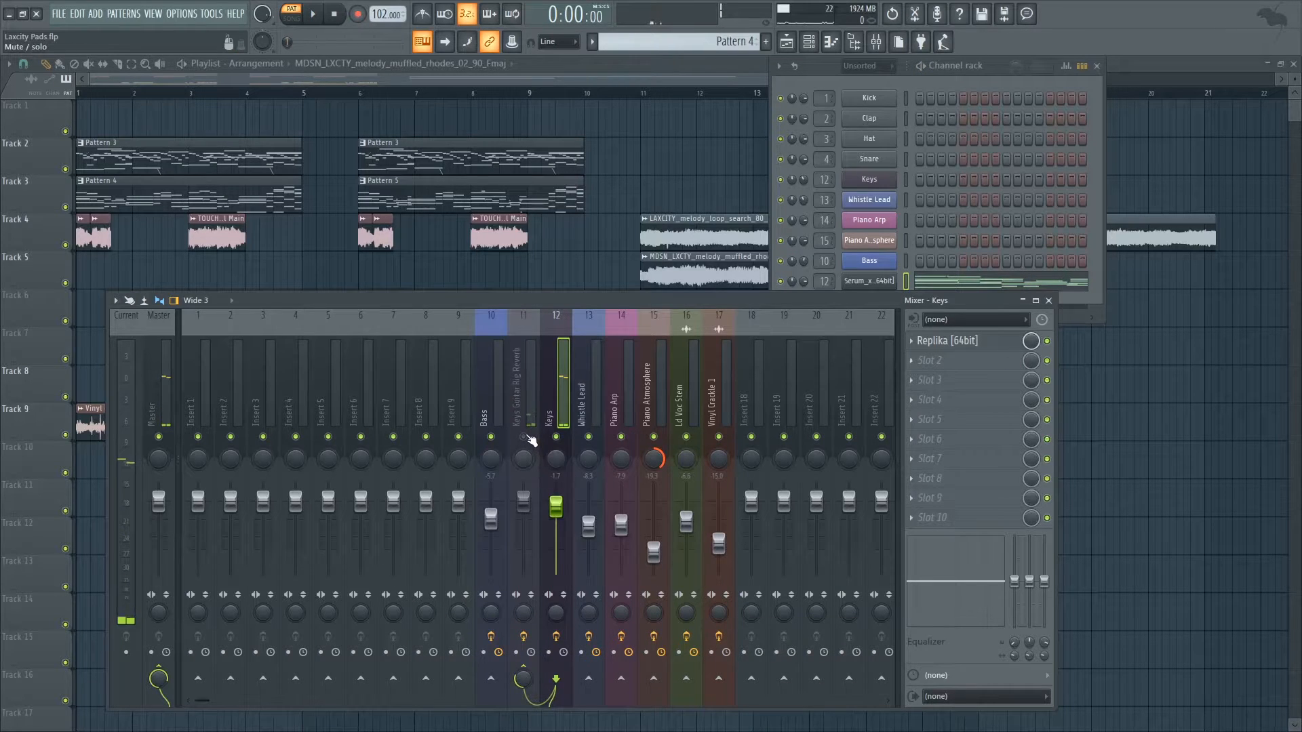
left_click(527, 401)
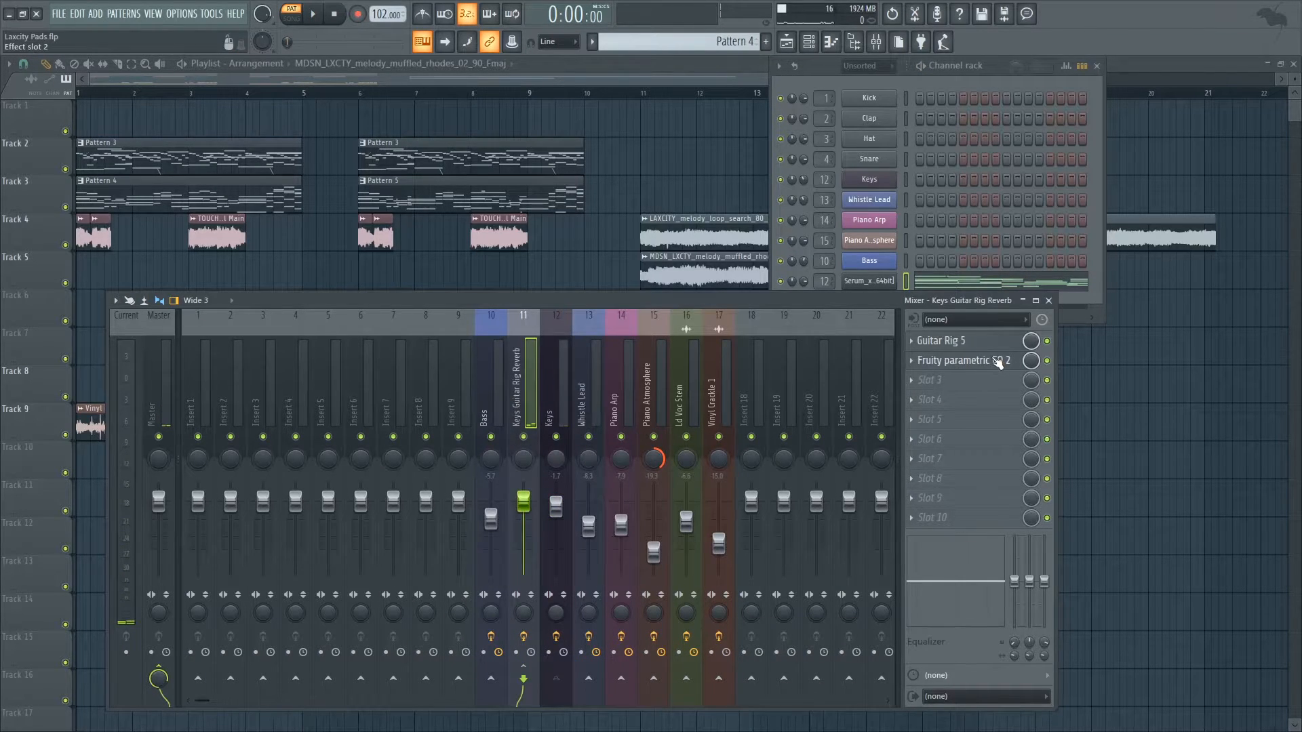
left_click(986, 349)
left_click(985, 343)
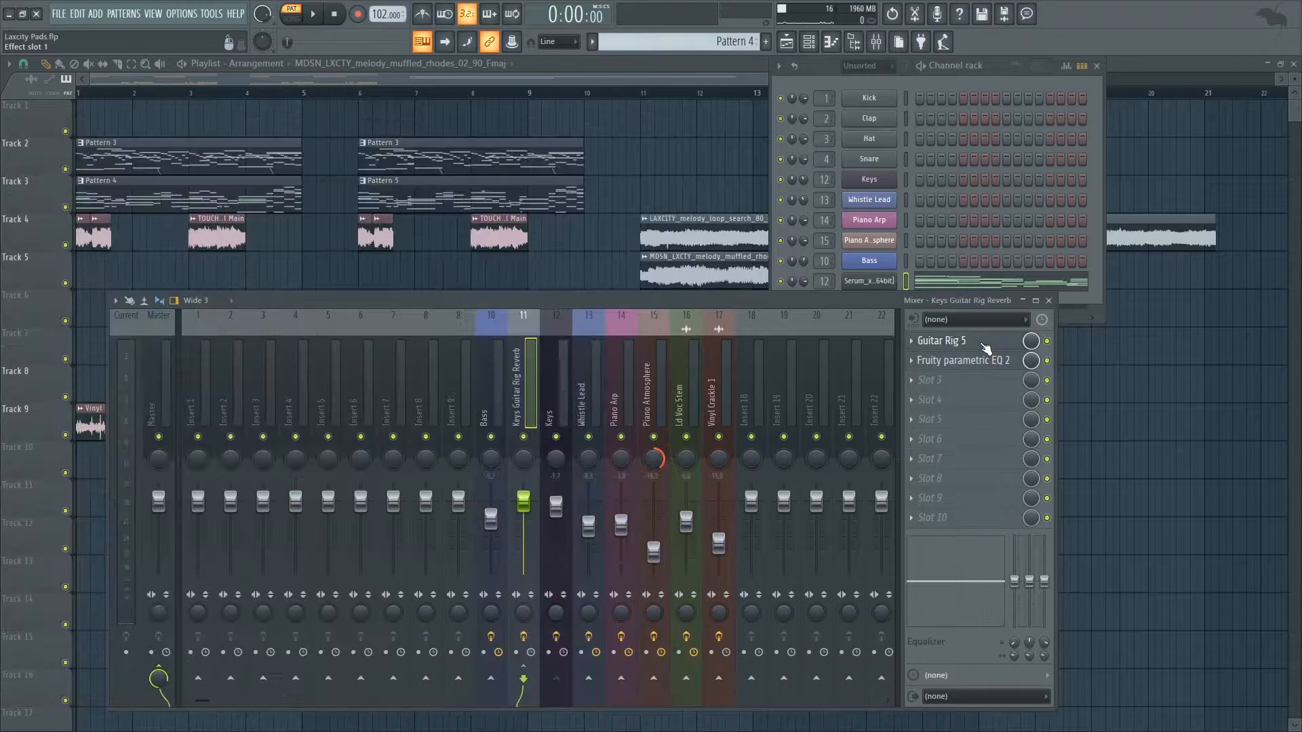
left_click(987, 361)
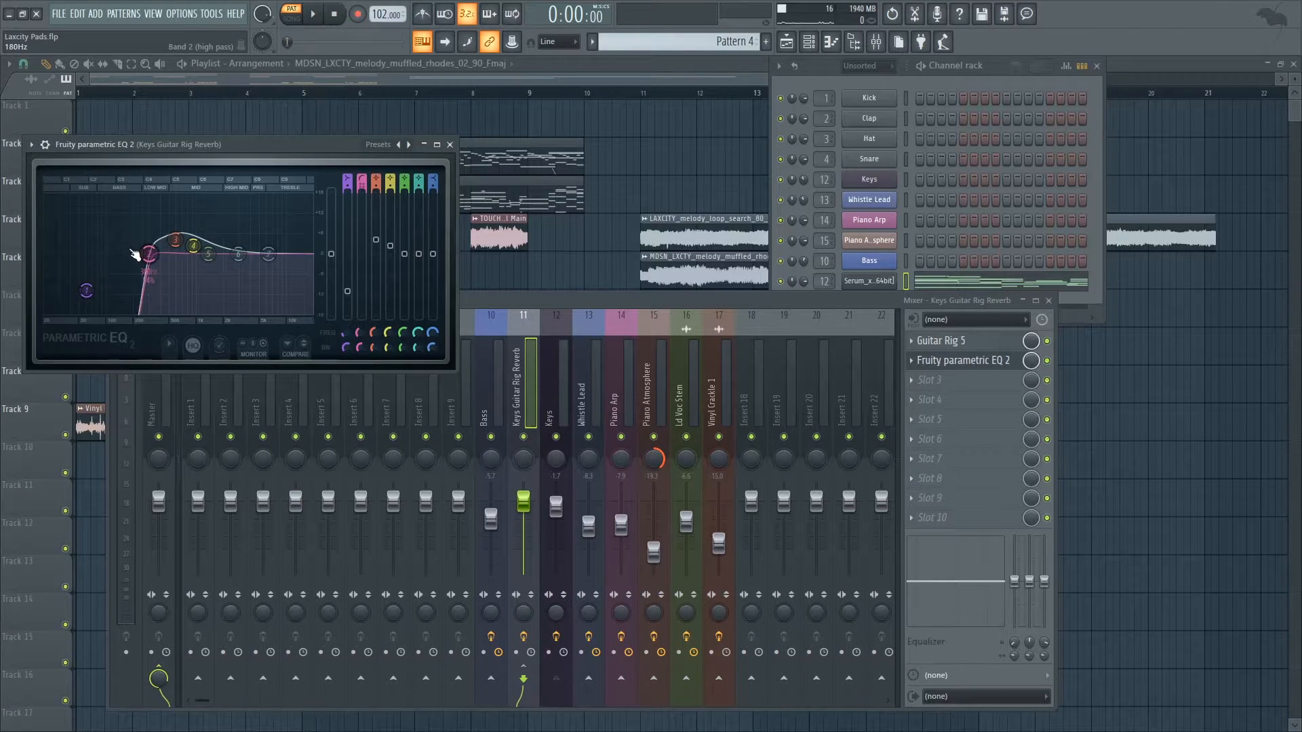
left_click(451, 144)
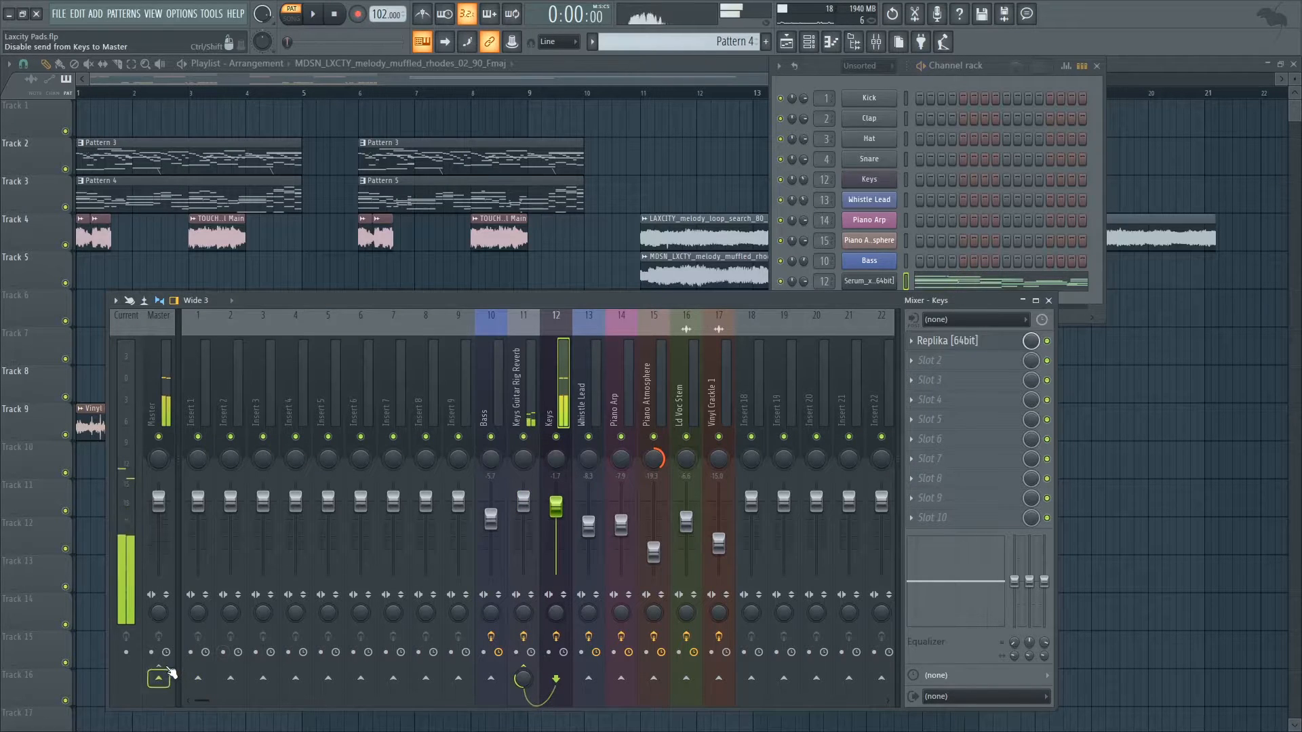
Audition the Keys Guitar Rig Reverb track without the direct Keys signal, and re-enable the send from Keys to Master.
left_click(526, 400)
key("space")
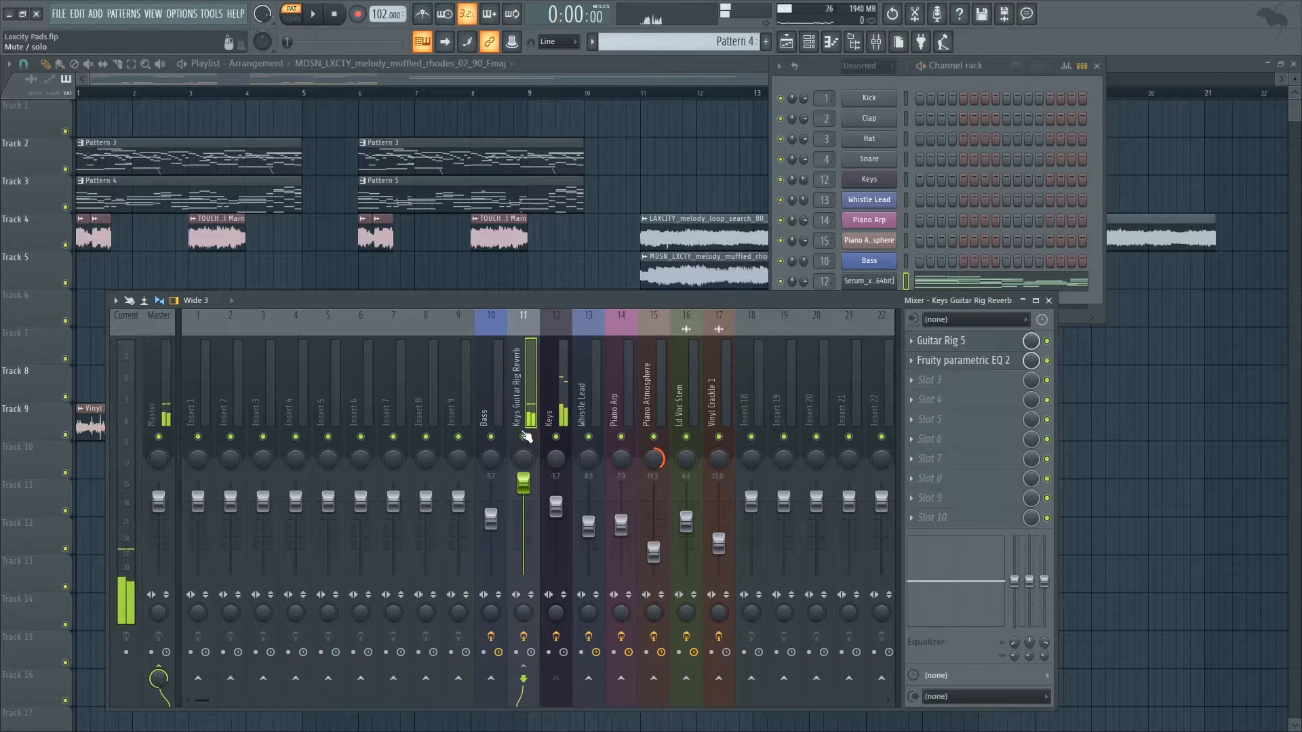
left_click(556, 400)
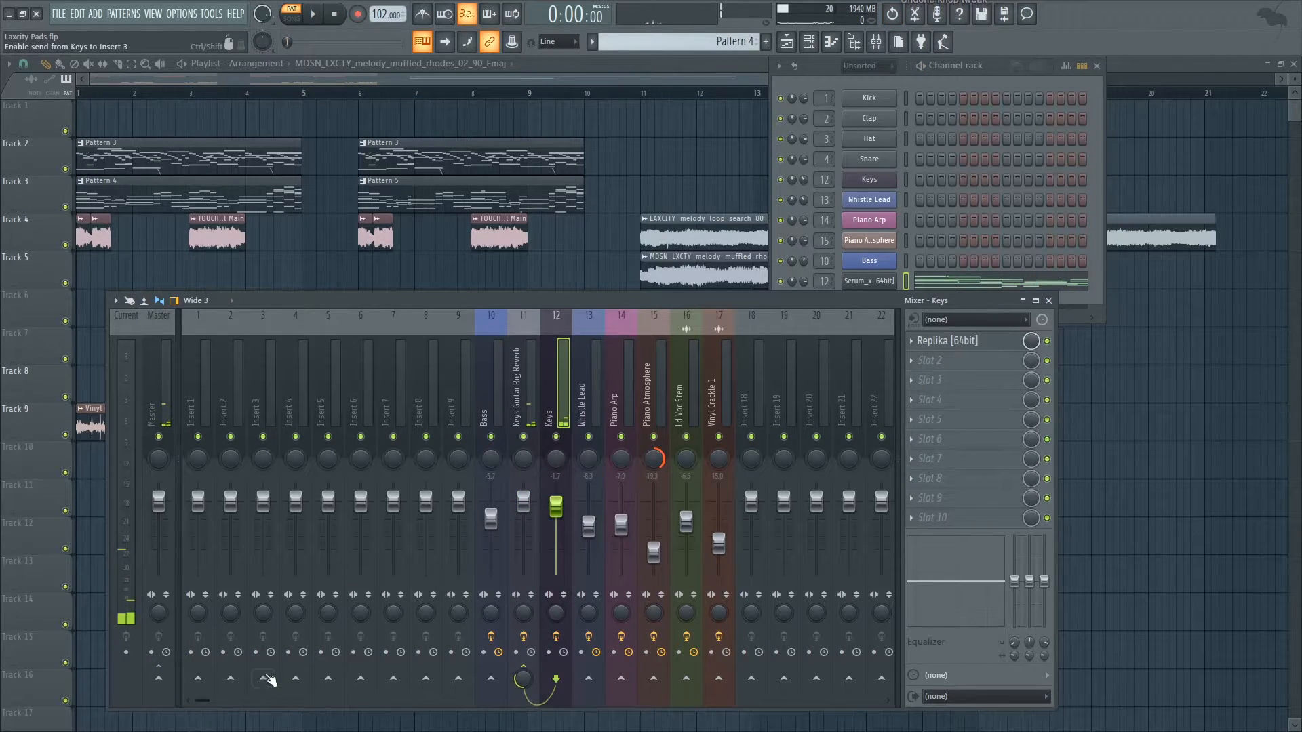
left_click(167, 682)
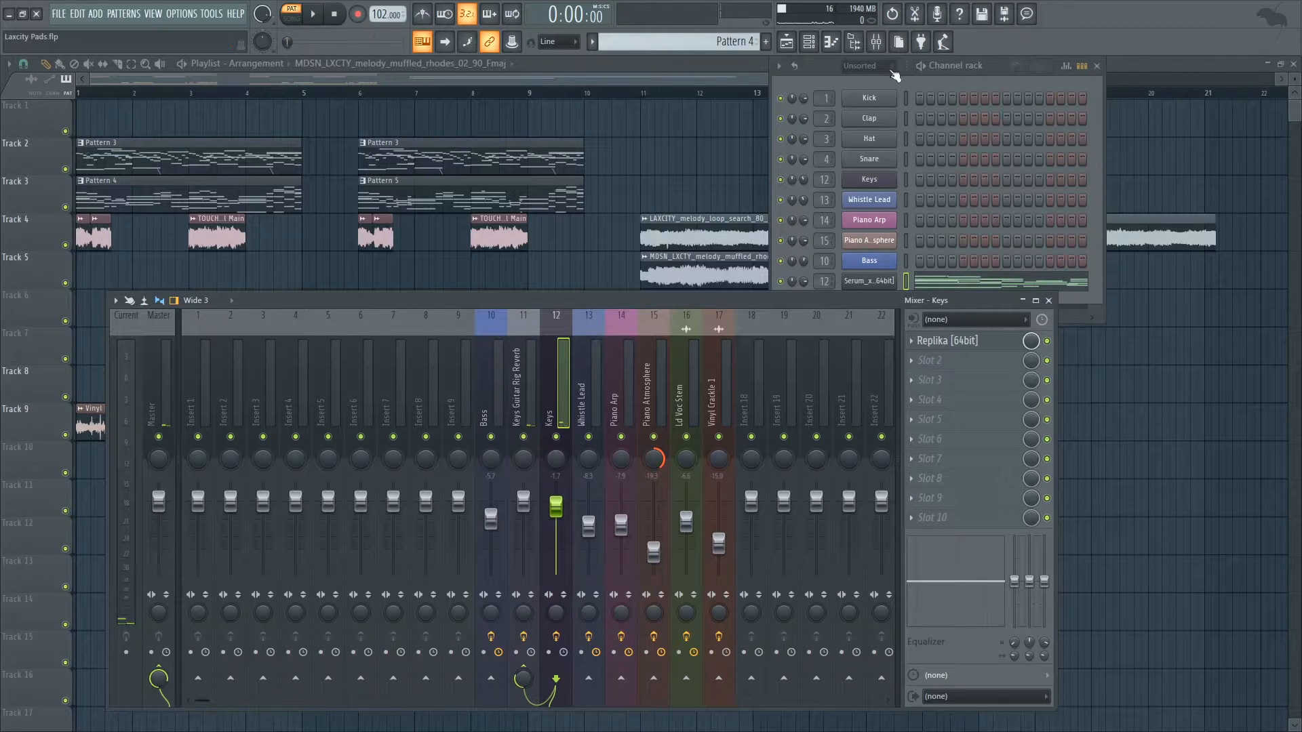
Make Pattern 3 the active pattern and solo the Bass track in the mixer.
scroll(700, 42, "up", 1)
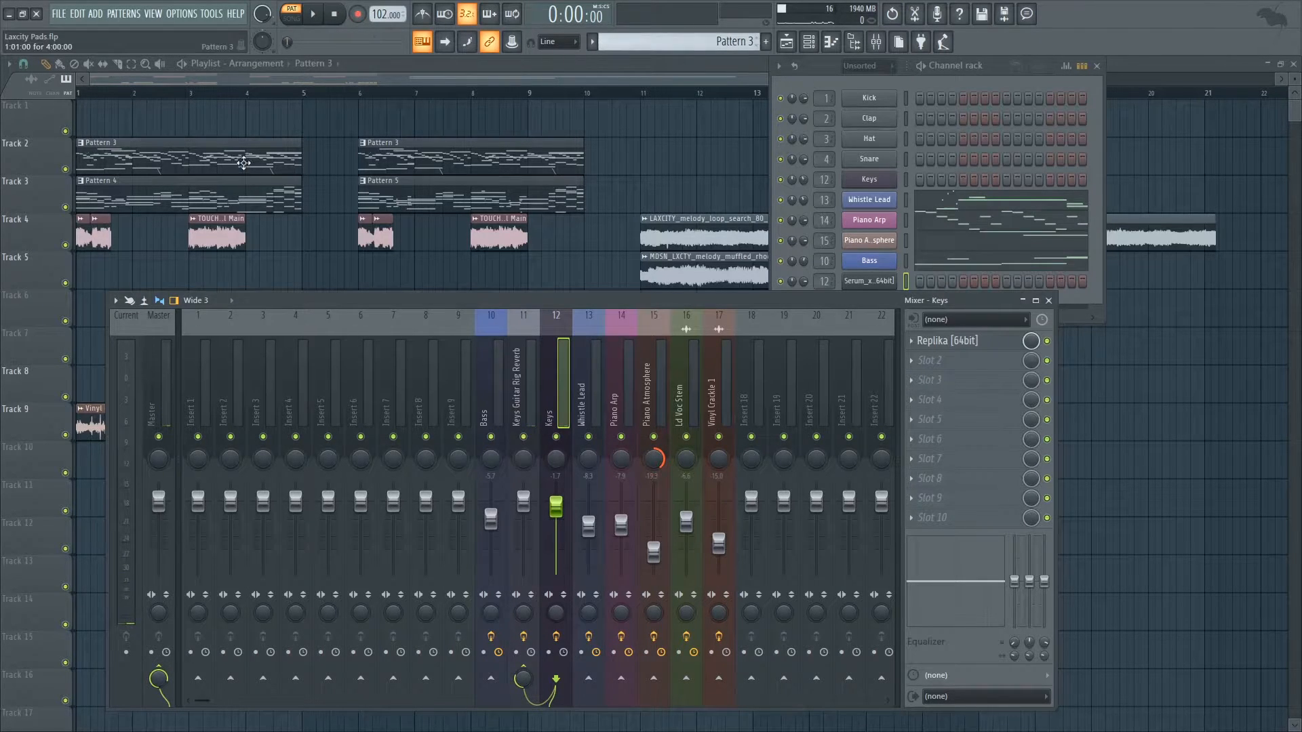
left_click(794, 42)
left_click(807, 42)
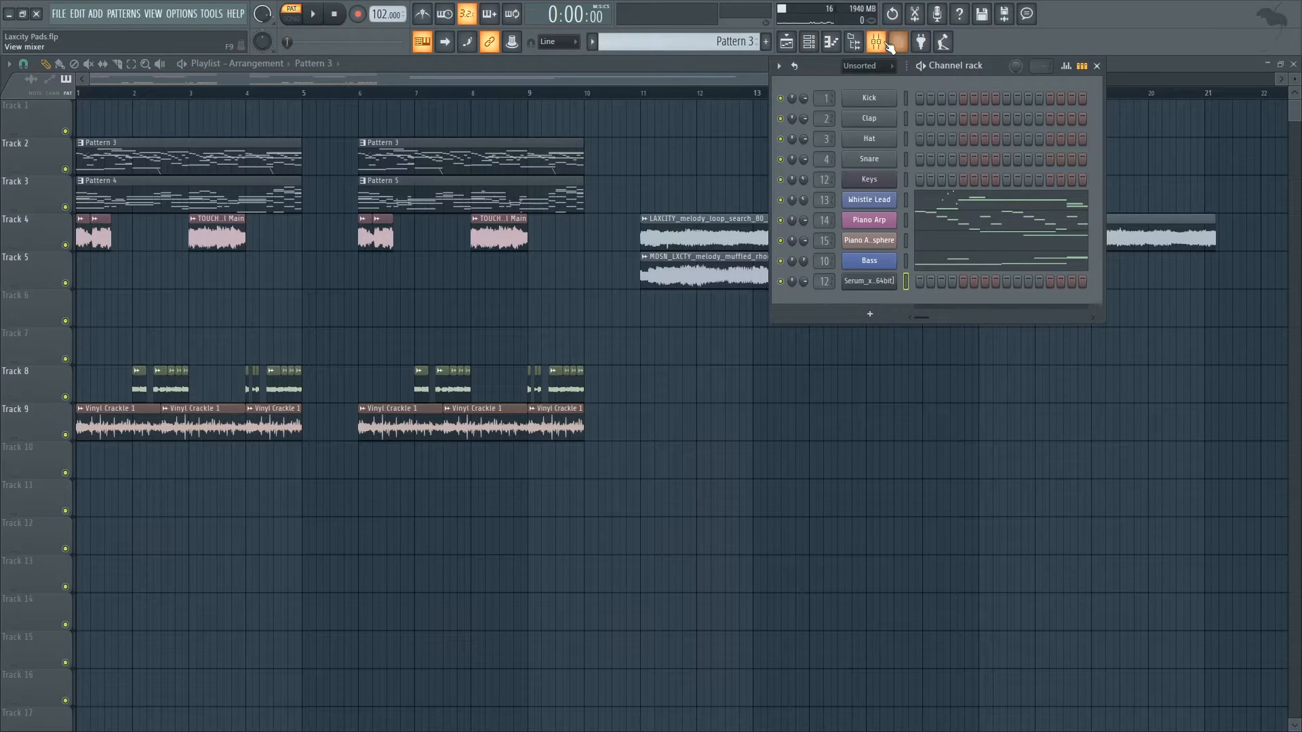
left_click(876, 42)
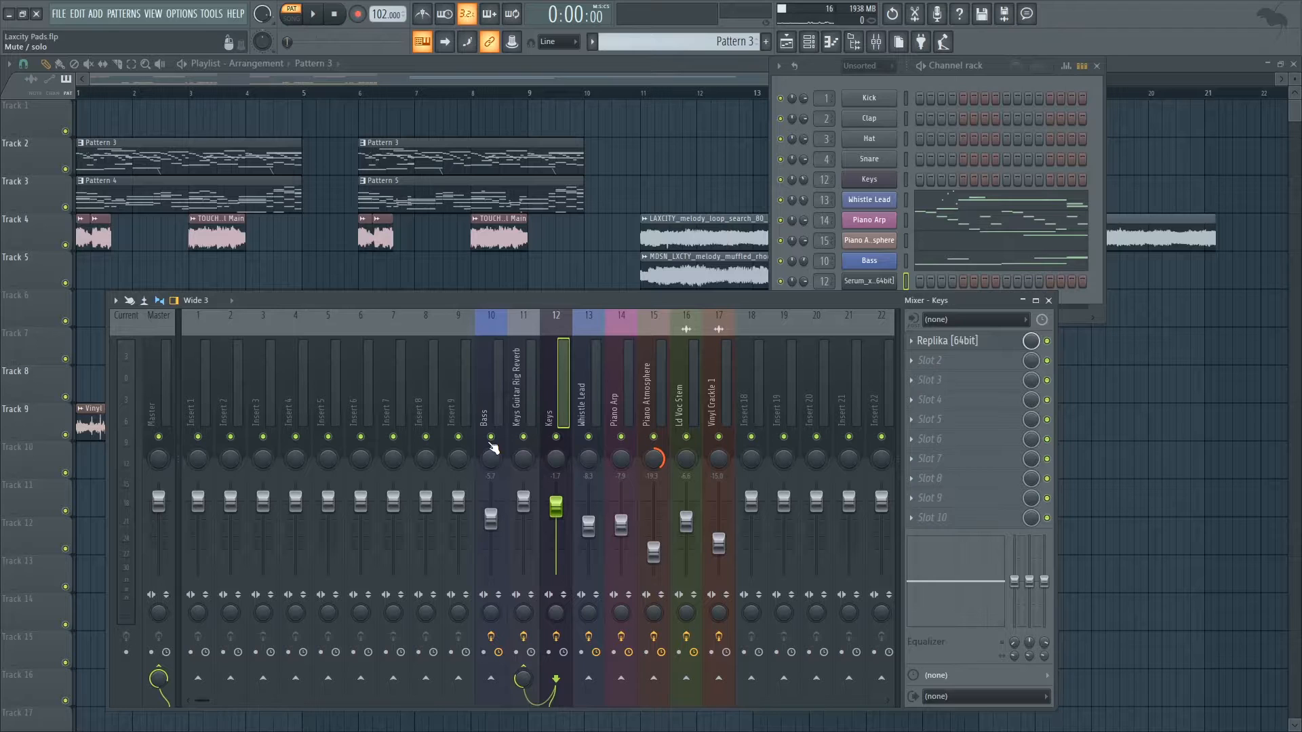
left_click(493, 448)
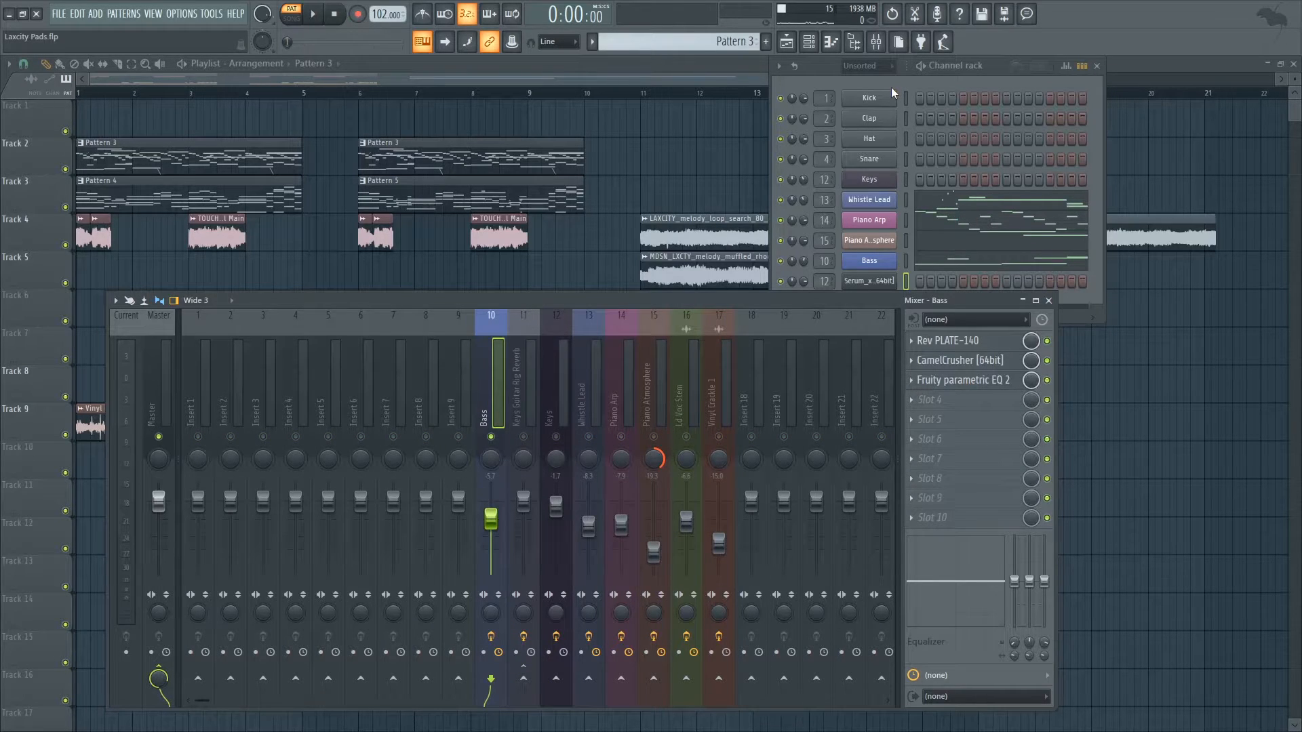
Return the song position to bar 1 and inspect the envelope and mono/portamento settings of the Bass channel's 3x Osc.
left_click(77, 94)
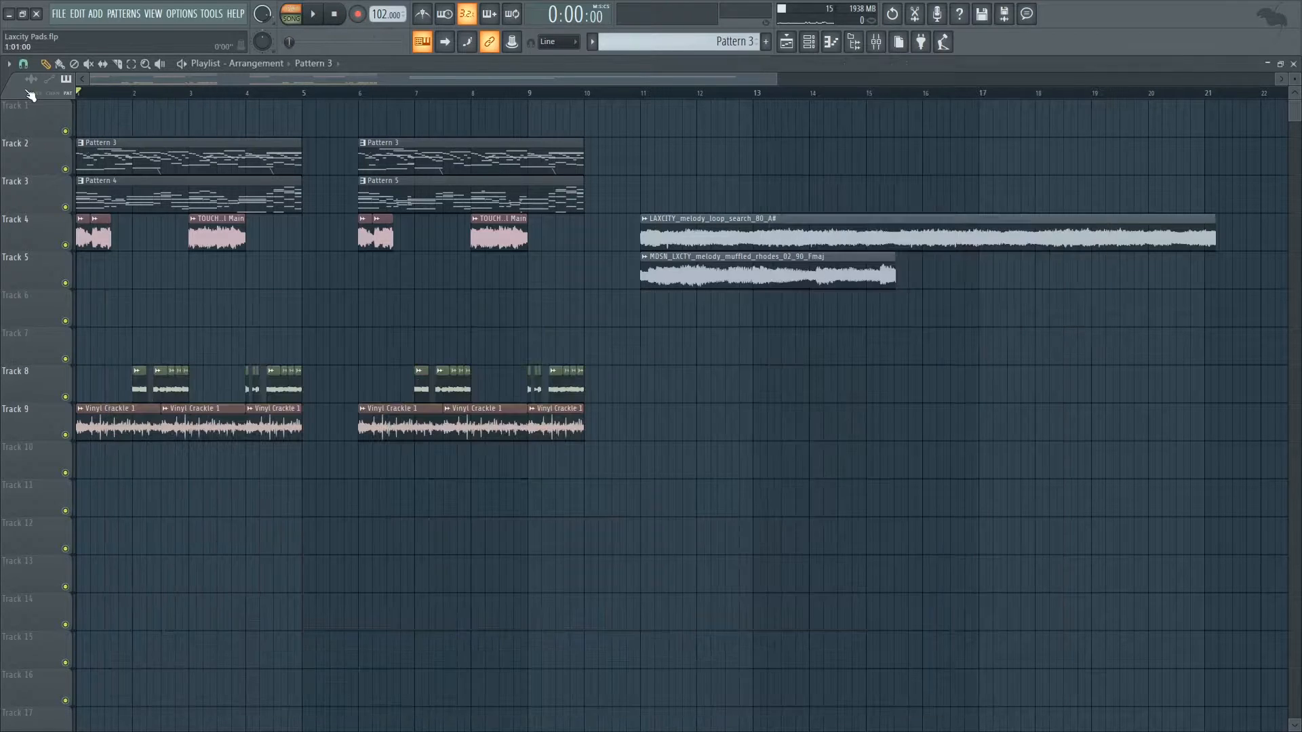
left_click(876, 42)
left_click(809, 42)
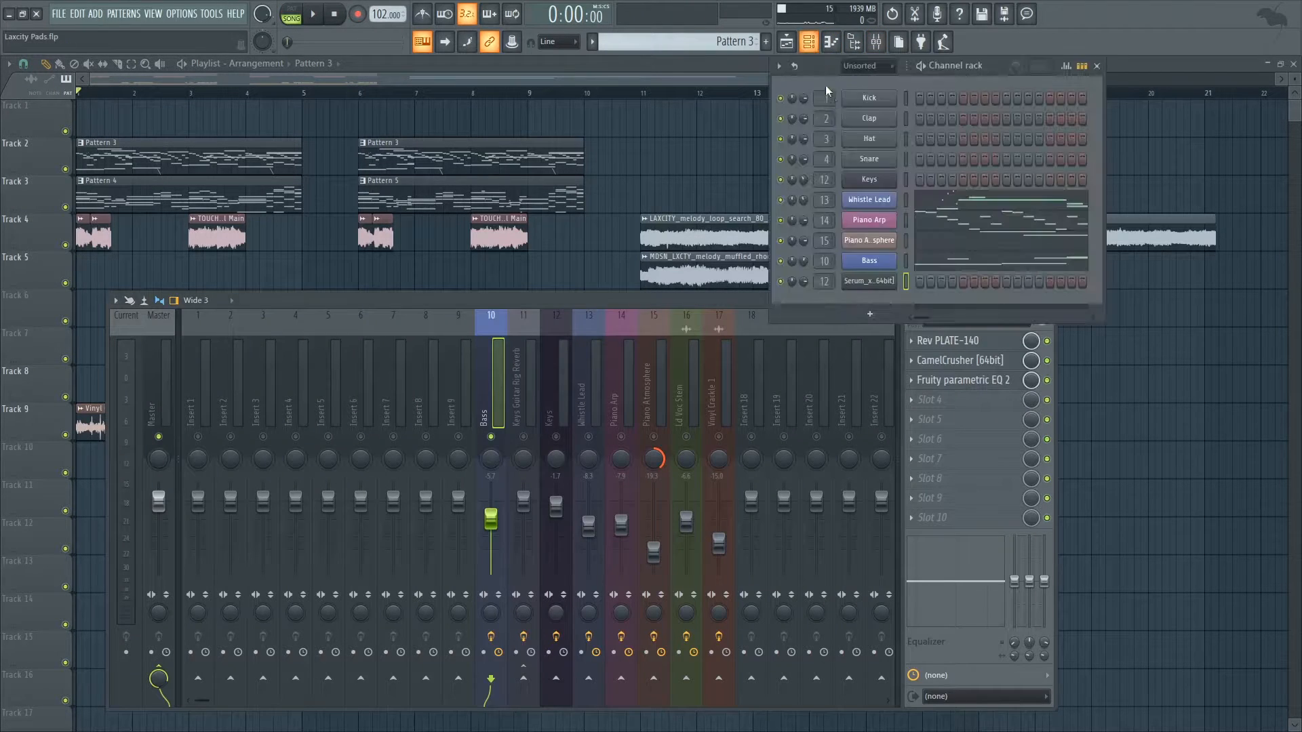
left_click(870, 261)
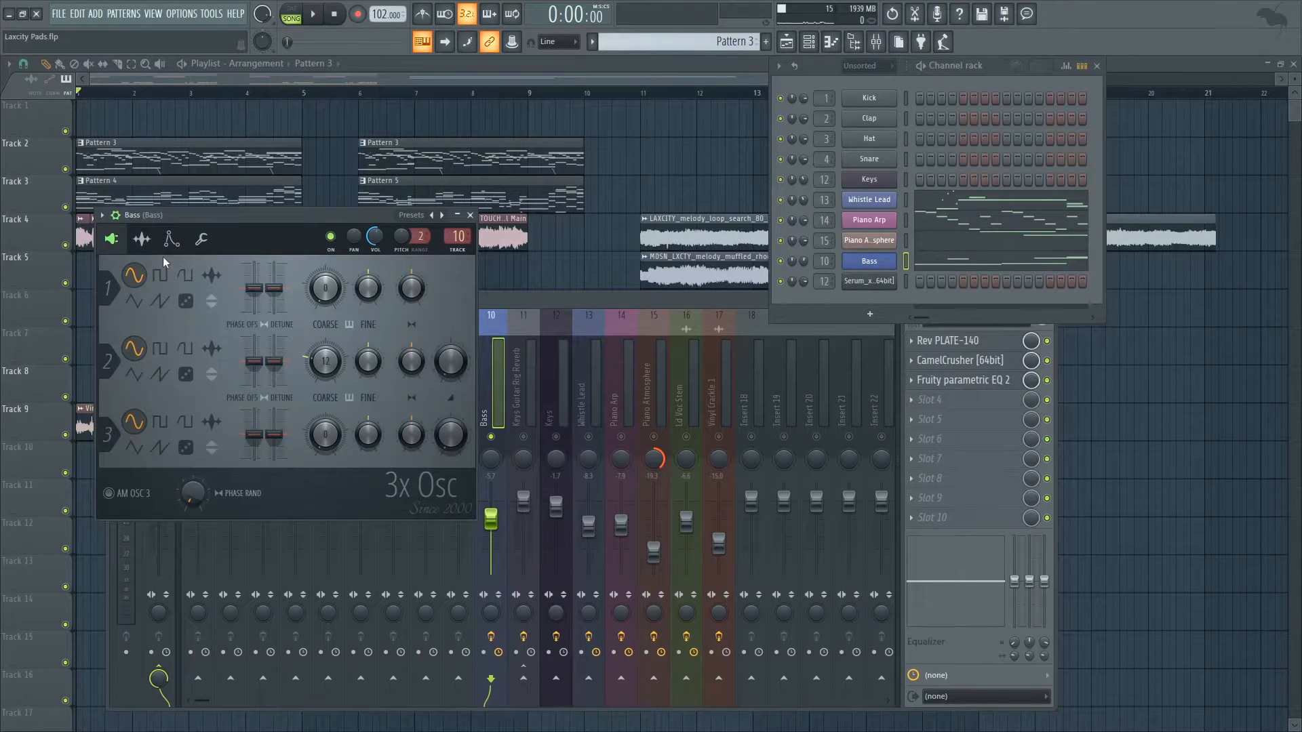
left_click(171, 240)
left_click(202, 239)
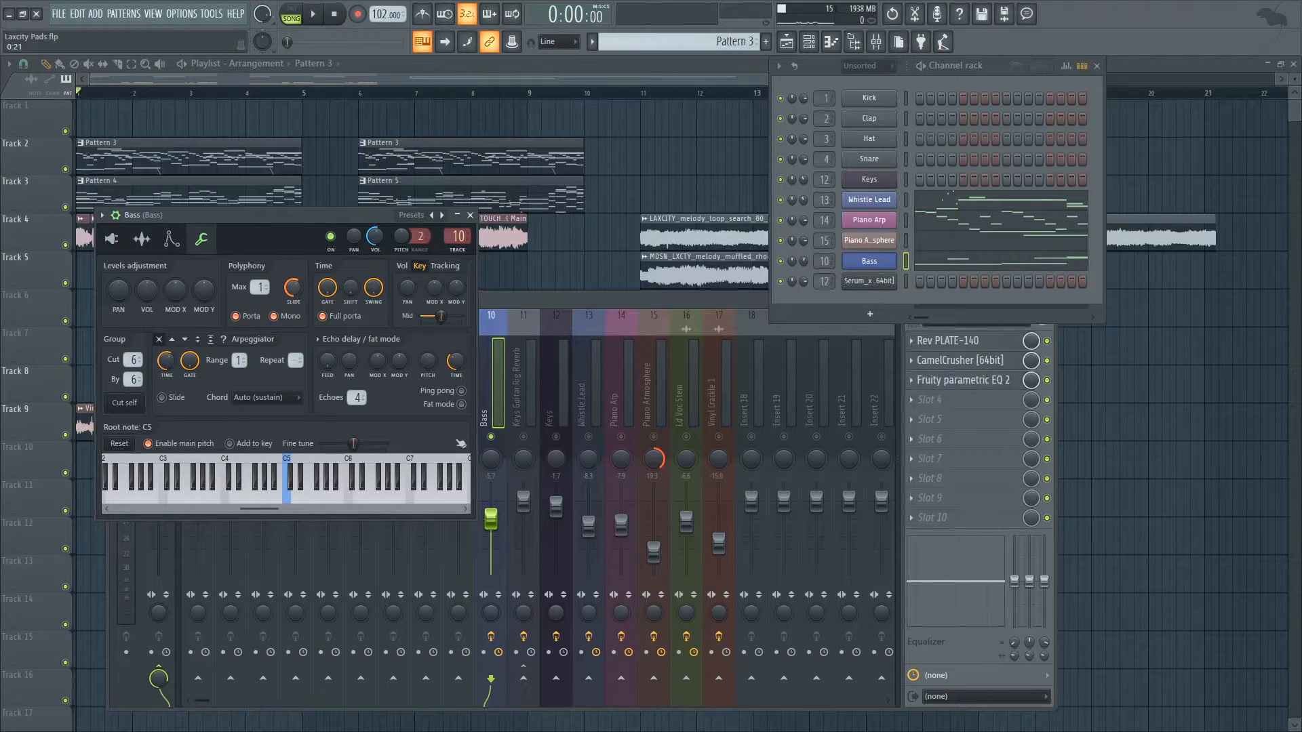
Open the Bass notes of Pattern 3 in the piano roll and play the bass line in pattern mode.
left_click(962, 260)
scroll(276, 221, "down", 3)
left_click(293, 15)
scroll(374, 168, "down", 2)
key("space")
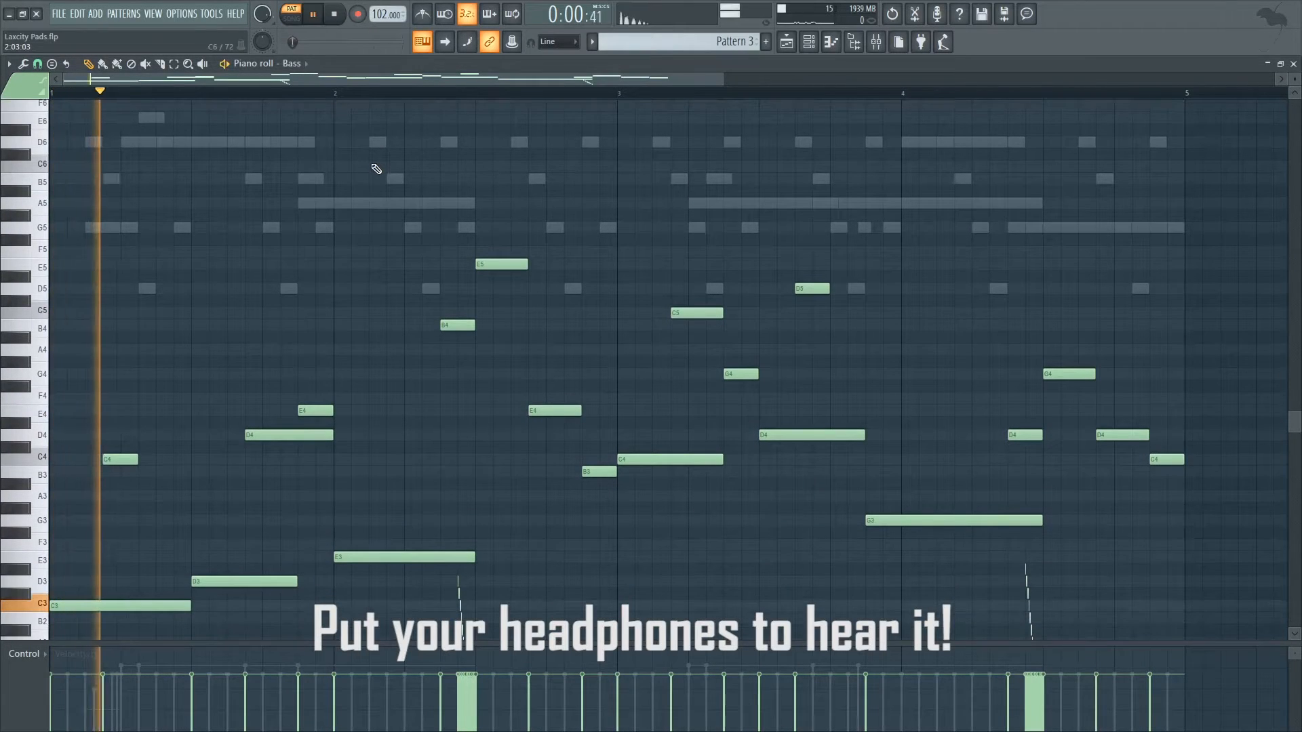
scroll(375, 168, "down", 3)
scroll(400, 165, "down", 2)
scroll(502, 181, "up", 2)
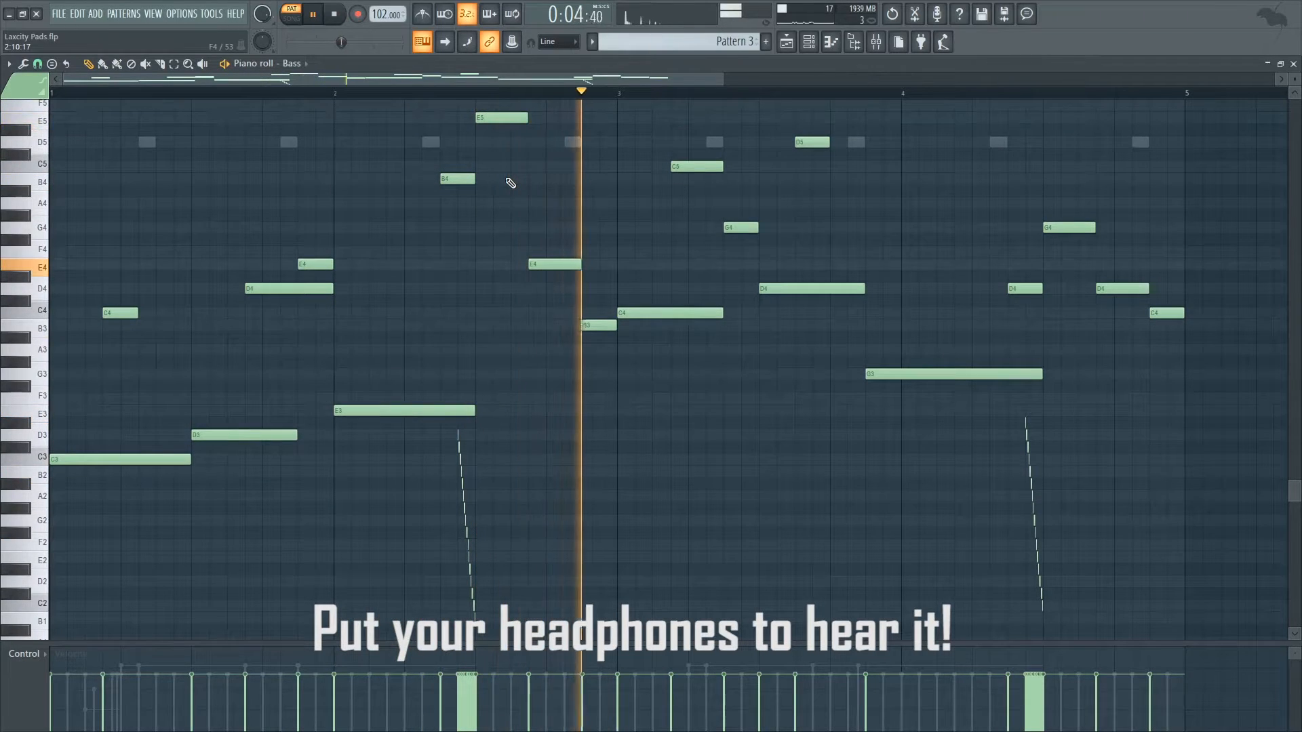
scroll(511, 183, "up", 1)
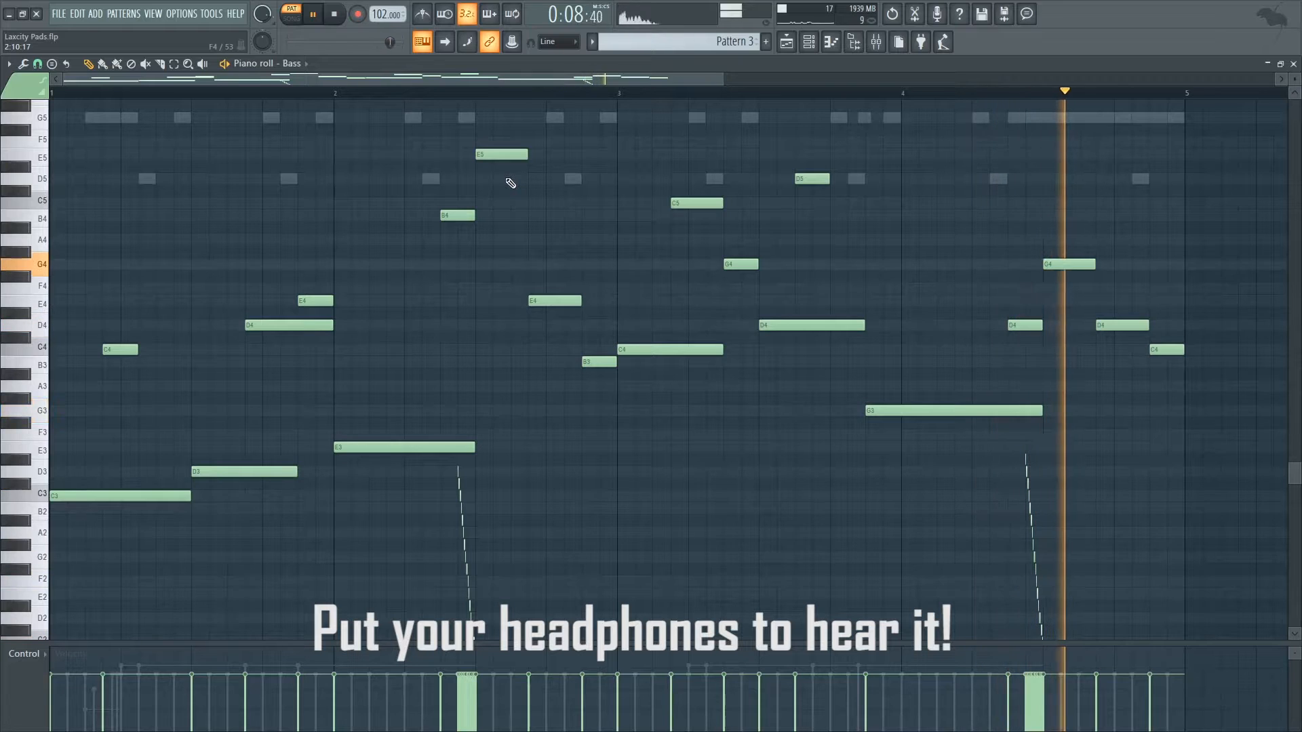
key("space")
Examine the descending slide at the end of the E3 note in bar 2 and play the bass line from there.
left_click(422, 93)
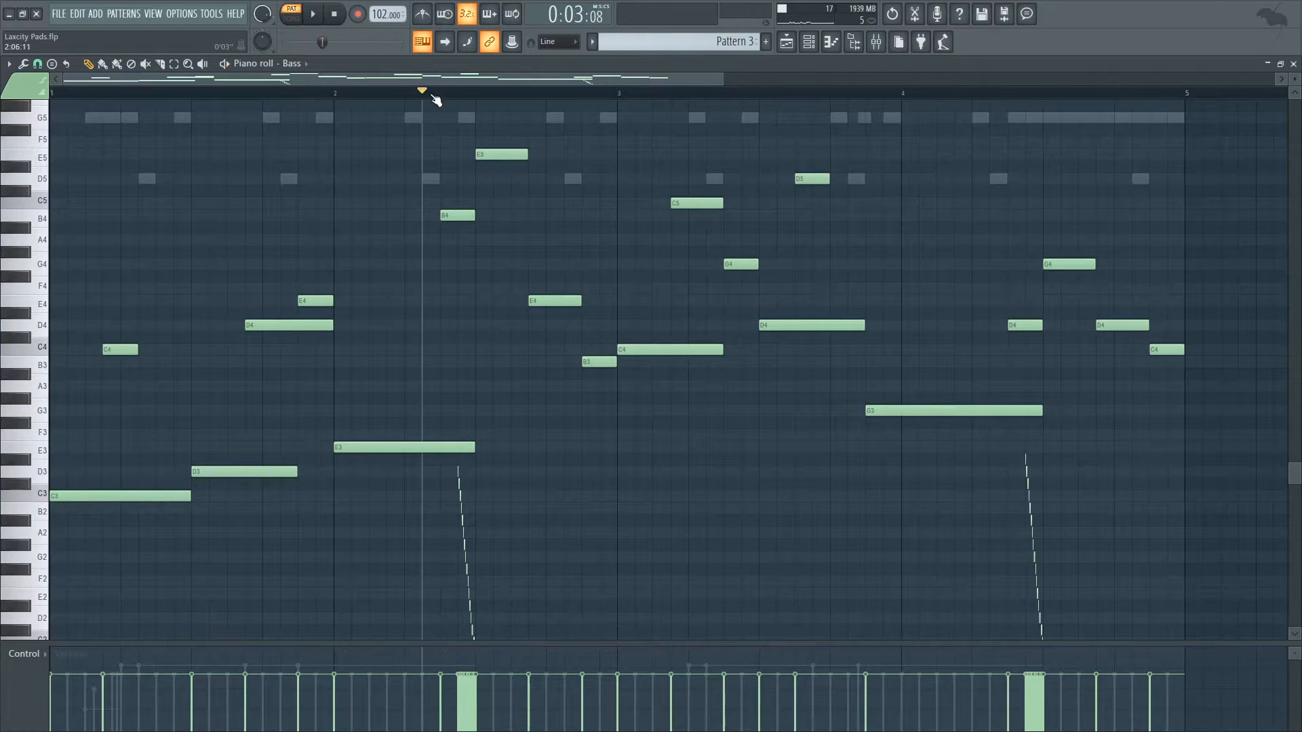
scroll(498, 410, "down", 3)
scroll(414, 316, "down", 1)
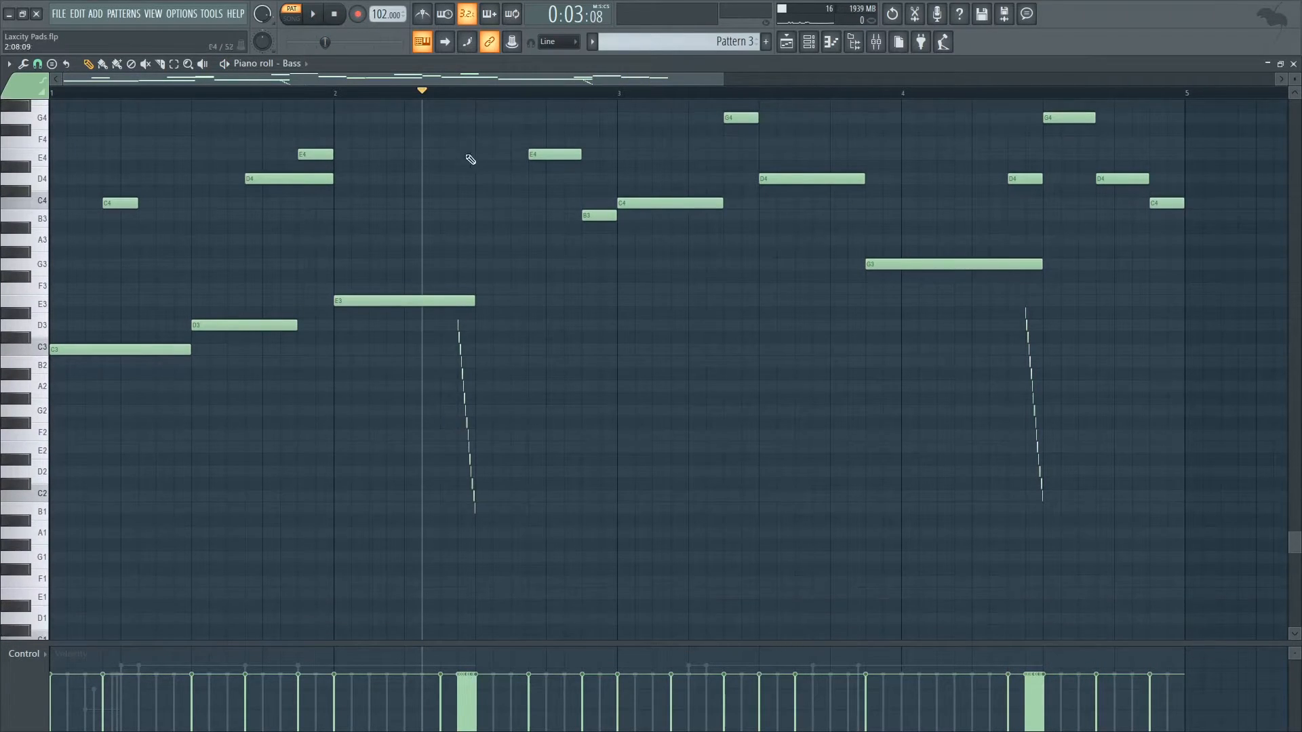
scroll(458, 162, "up", 2)
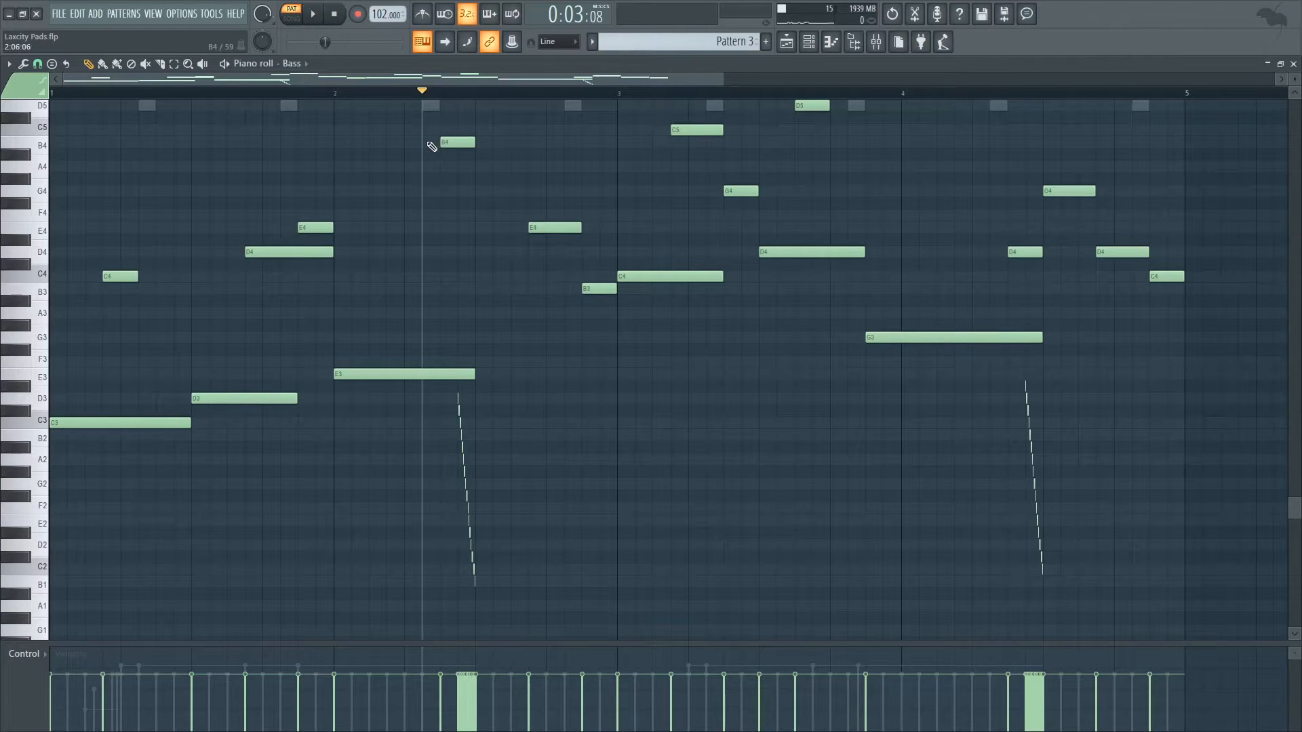
key("space")
scroll(566, 482, "up", 3)
left_click(445, 93)
key("space")
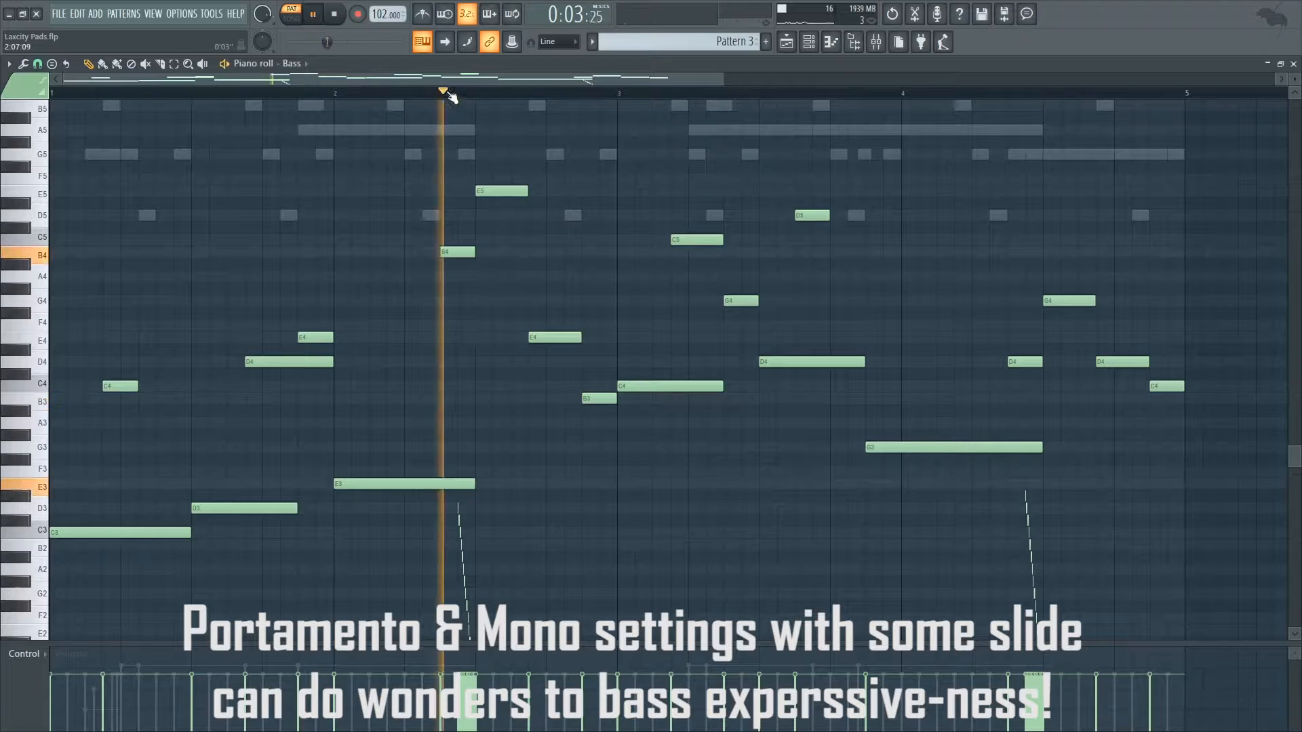
key("space")
Play the bass line from the descending slide in bar 4, and return to the playlist in song mode.
left_click(1010, 97)
key("space")
key("space")
key("space")
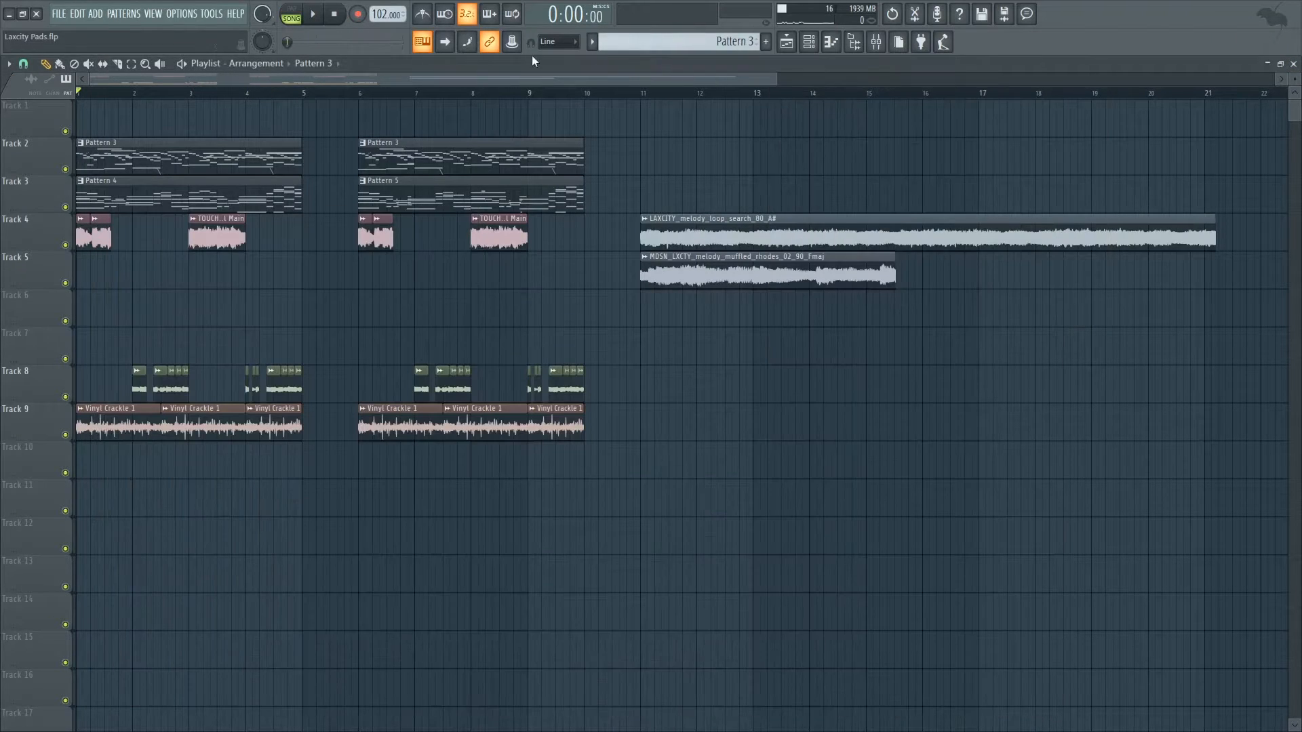
Unmute the Keys and Keys Guitar Rig Reverb mixer tracks alongside Bass, and play them together from the start.
left_click(877, 41)
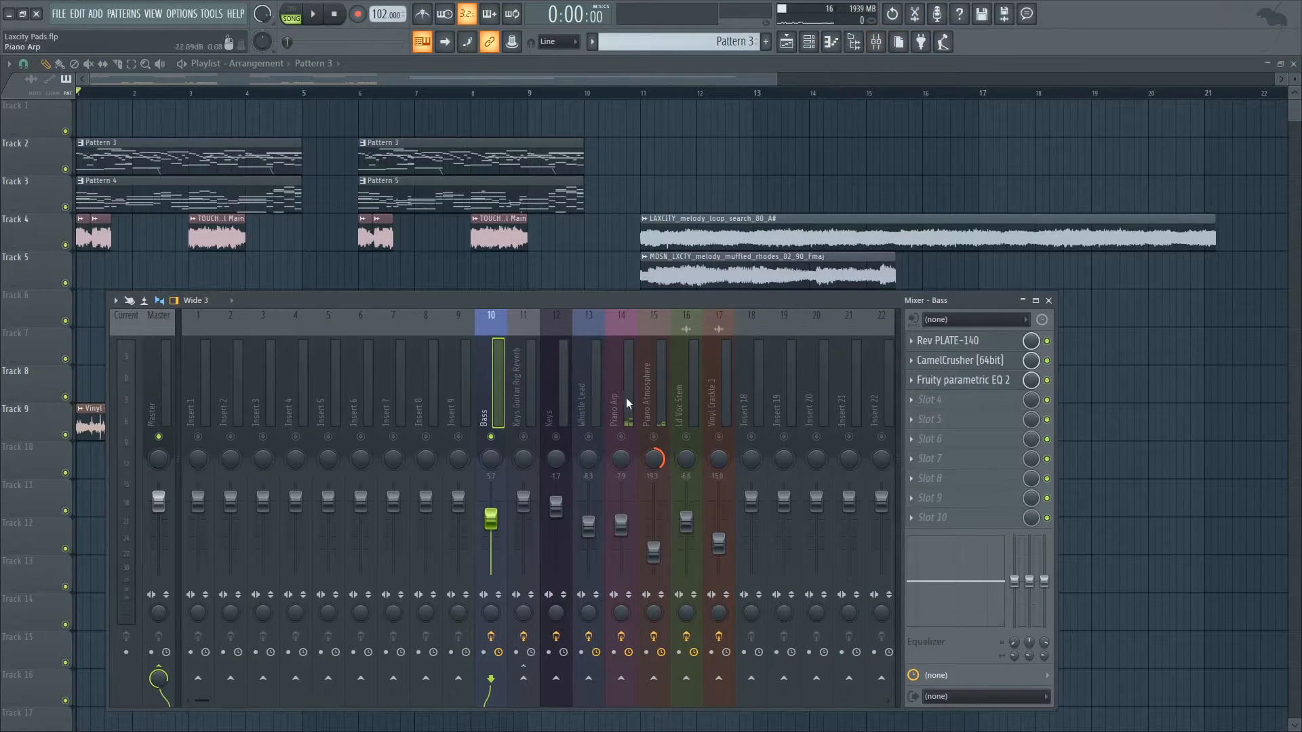
left_click(536, 438)
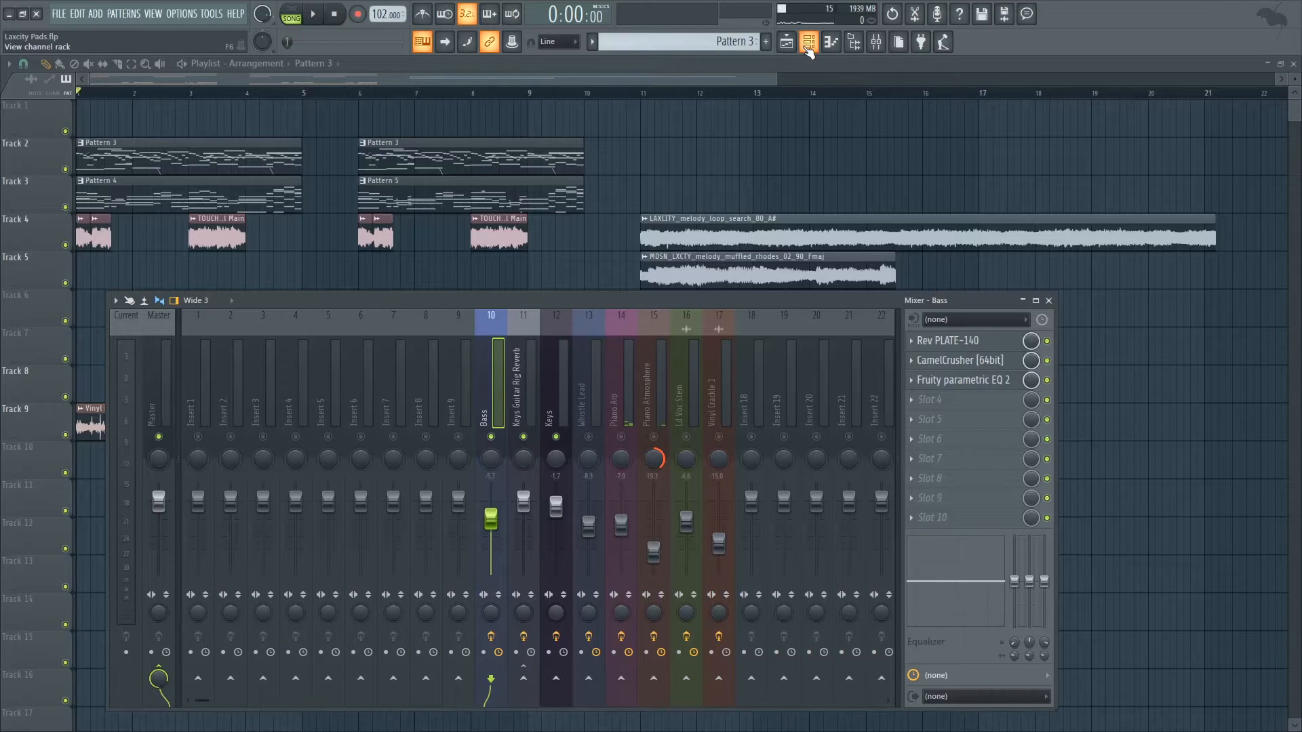
left_click(809, 43)
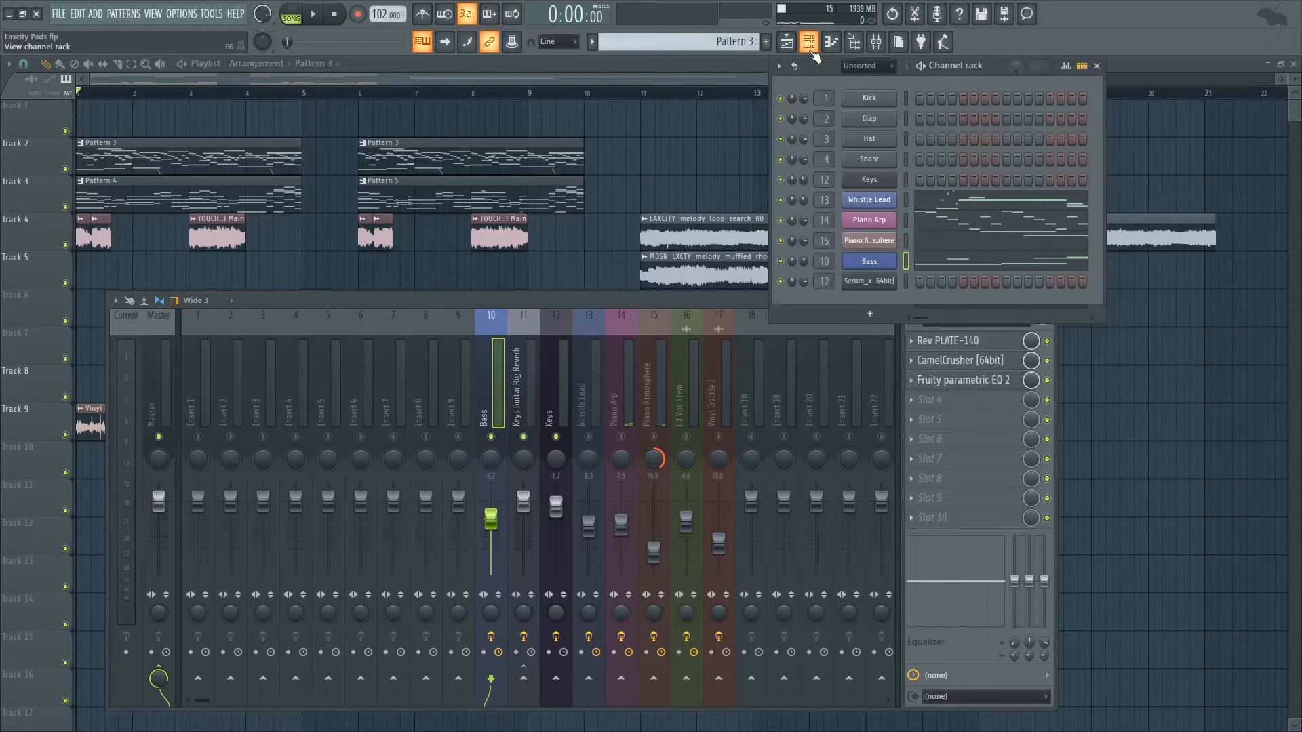
key("space")
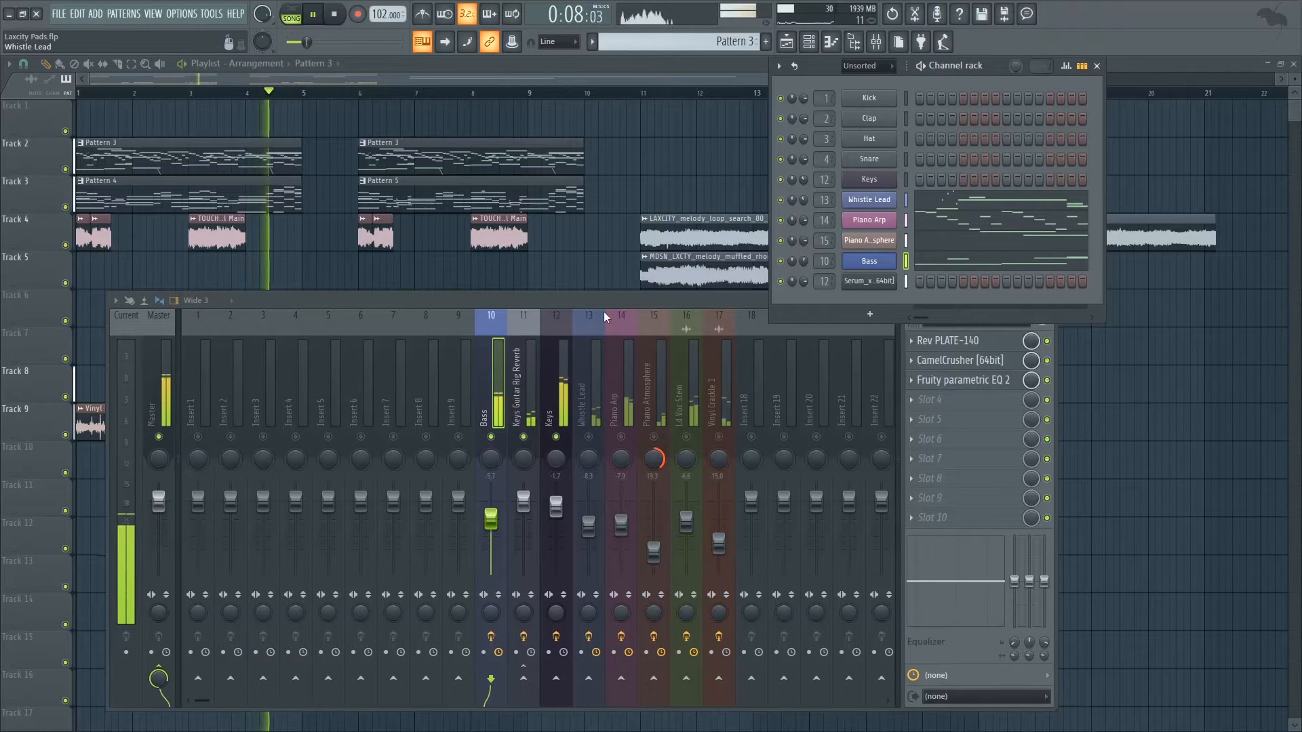
key("space")
Mute the Keys, Keys Guitar Rig Reverb and Bass mixer tracks, then unmute and select Ld Voc Stem.
left_click(556, 438)
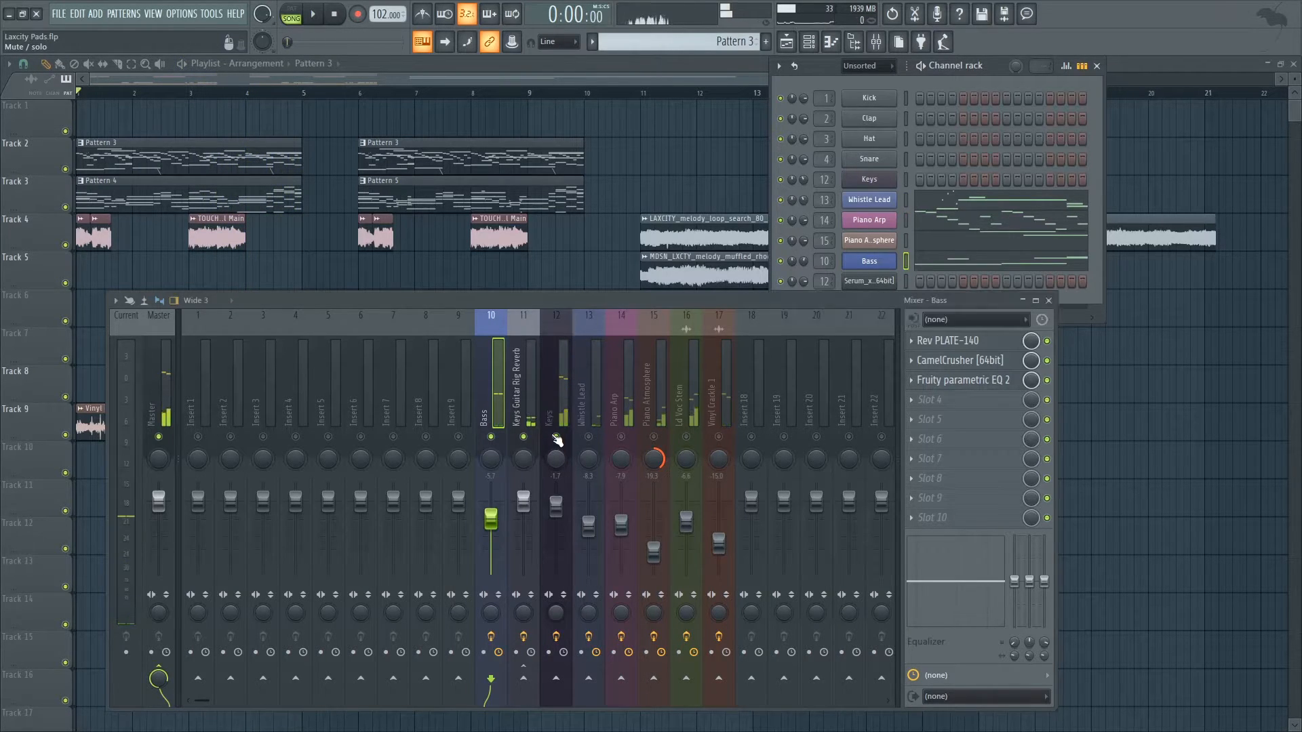
left_click(524, 438)
left_click(491, 438)
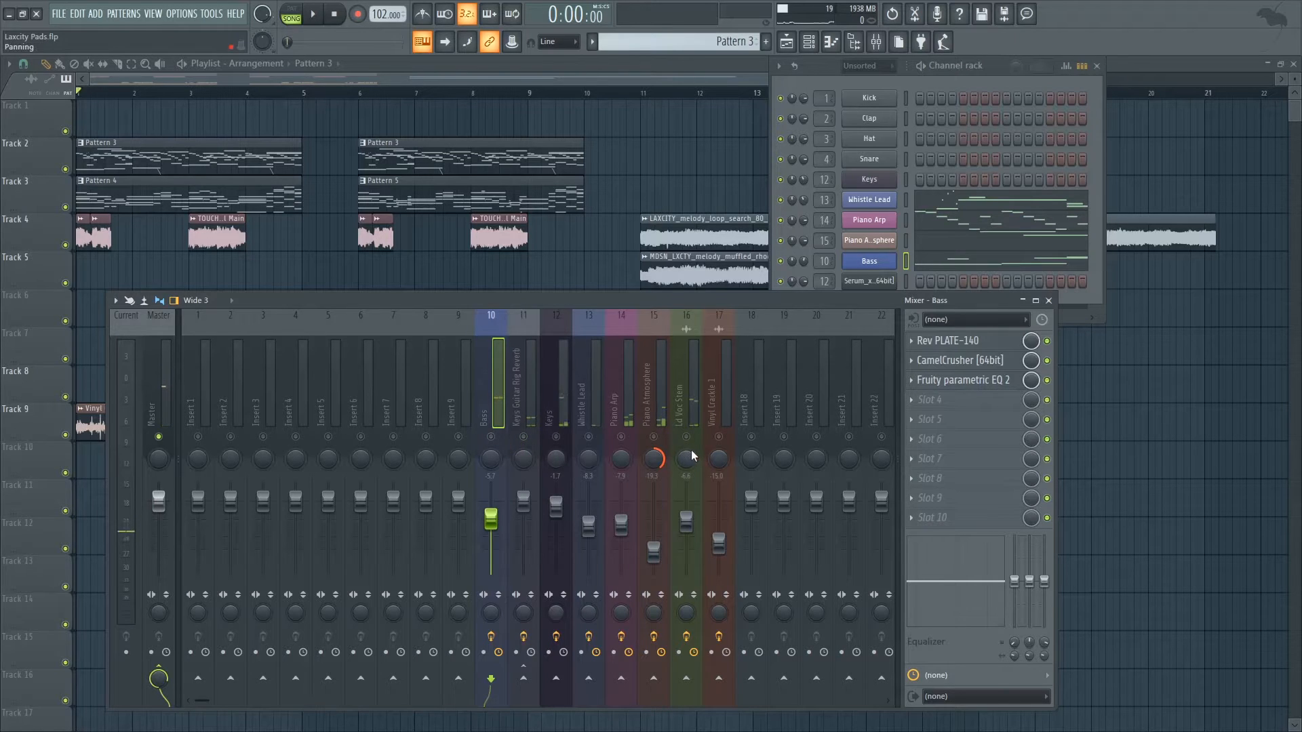
left_click(687, 438)
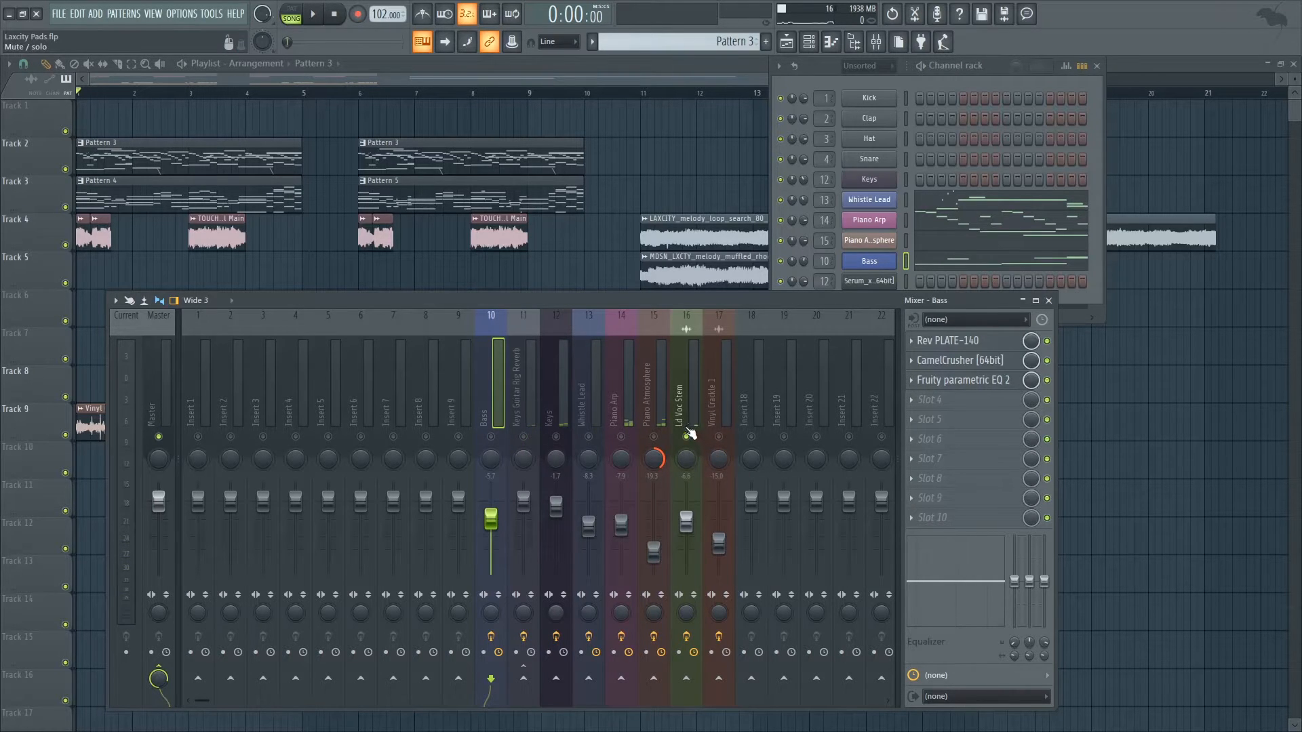
left_click(681, 409)
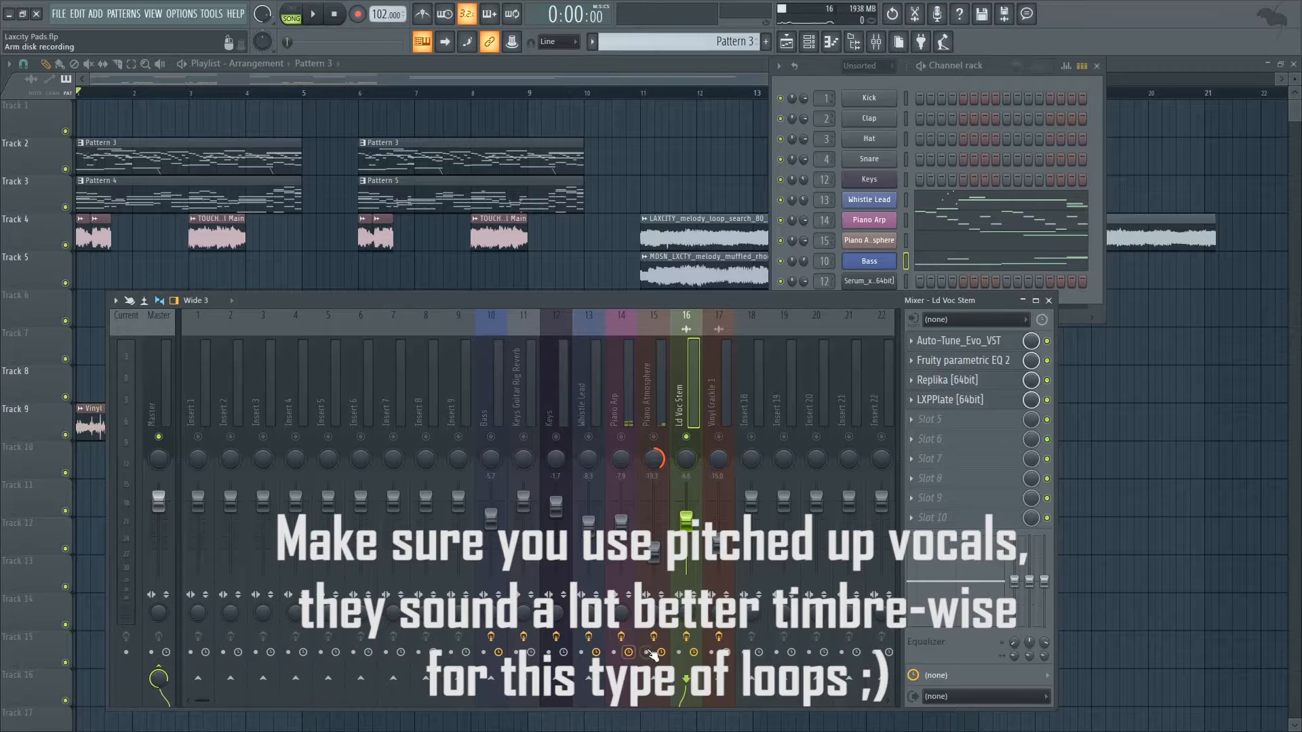
Clear the open windows off the playlist and play the isolated vocal chops across the first bars.
key("F12")
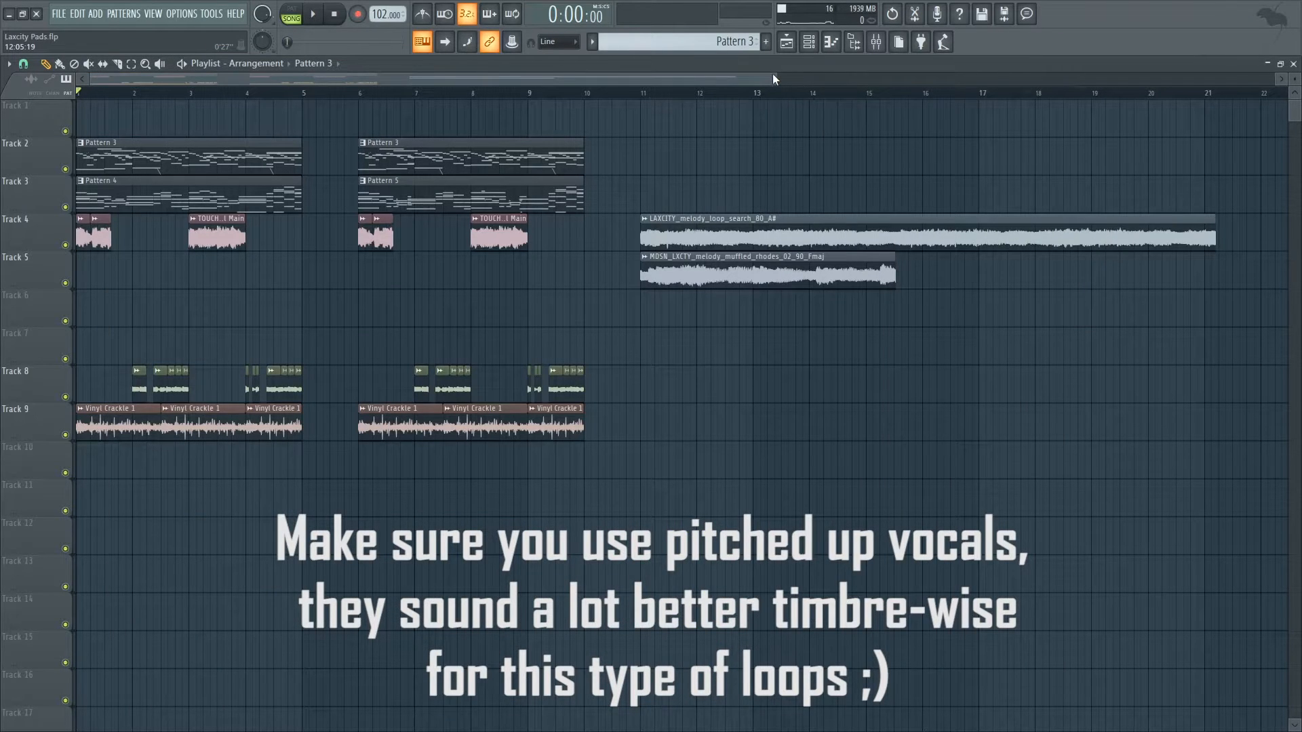
left_click_drag(775, 77, 315, 184)
key("space")
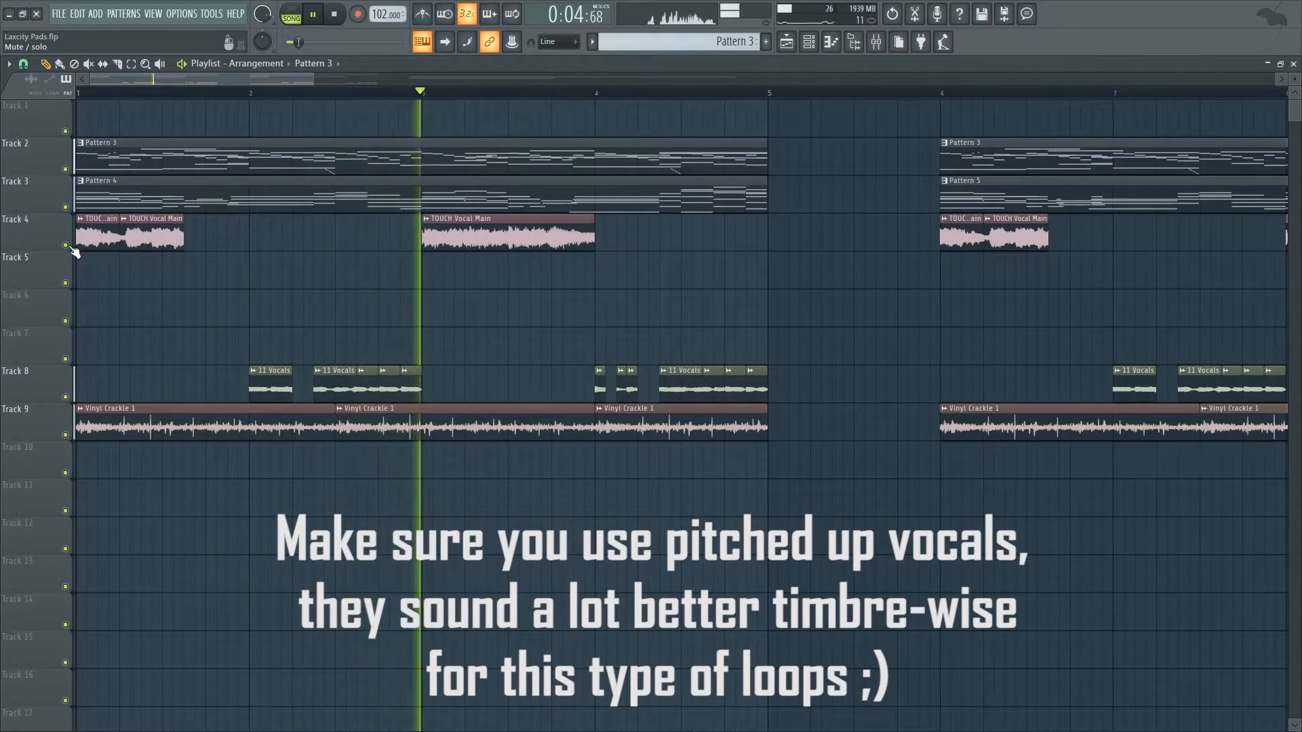
key("space")
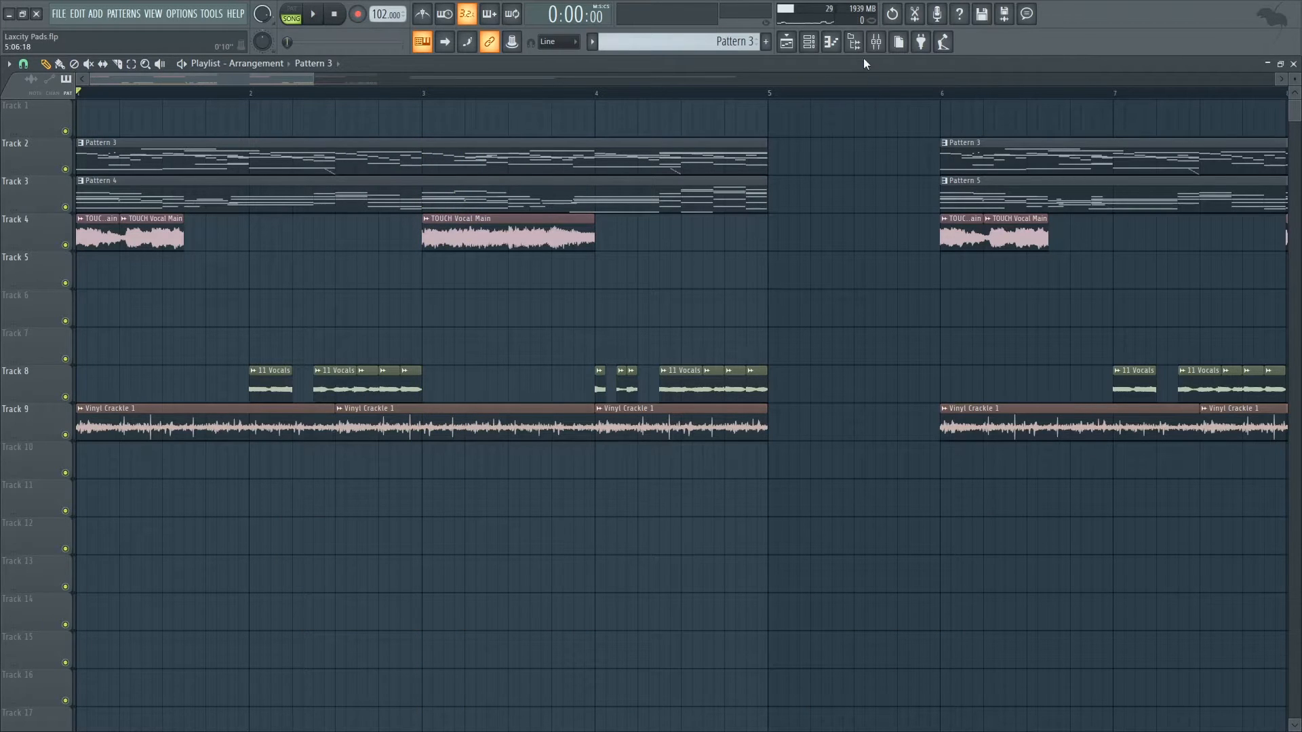
Bypass Replika and LXPPlate on the Ld Voc Stem mixer track and inspect its Auto-Tune Evo settings.
left_click(877, 41)
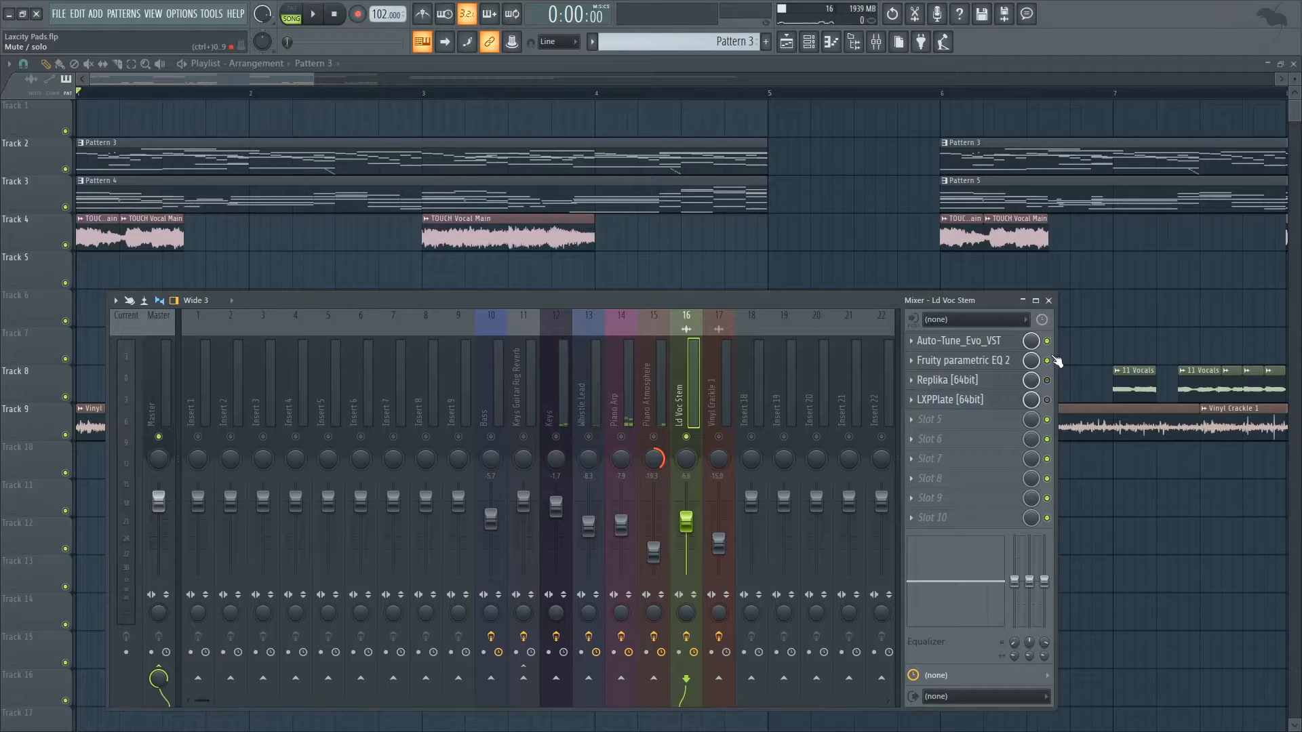
left_click(980, 343)
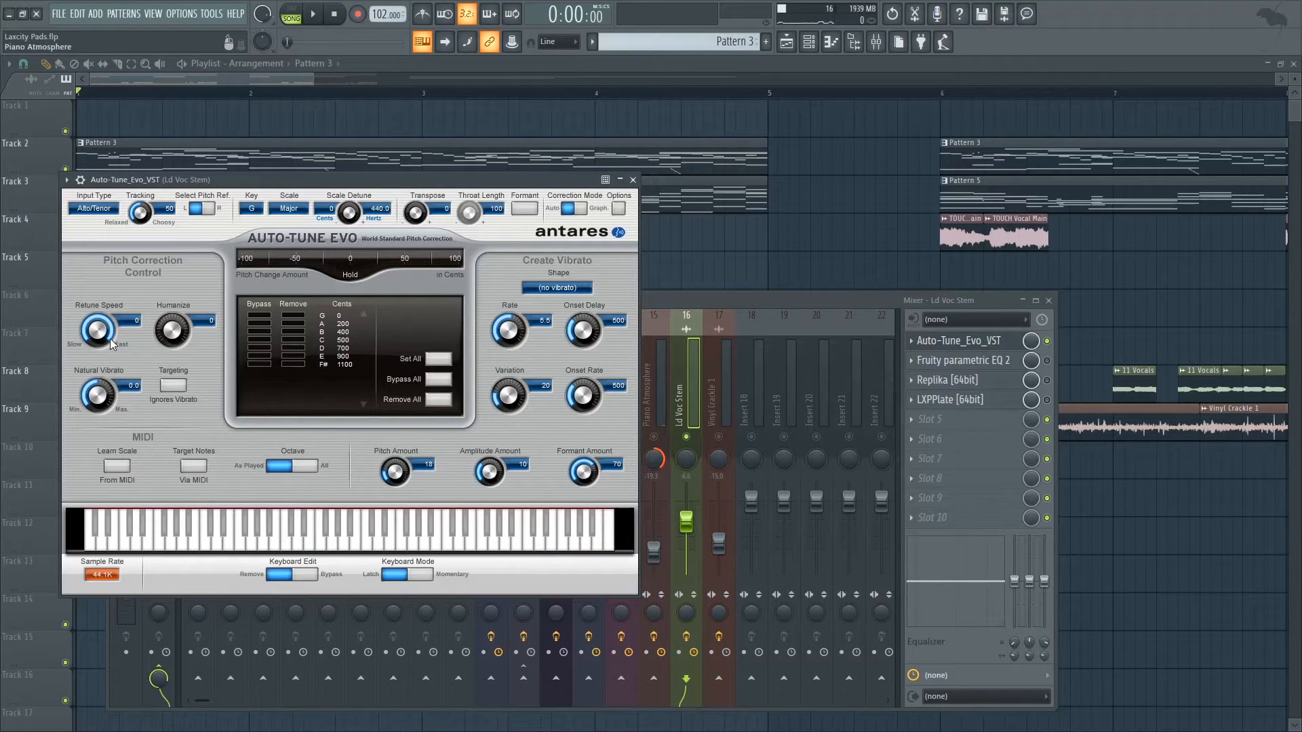
left_click(634, 179)
Play the vocal clips from the start with only Auto-Tune active on the Ld Voc Stem track.
left_click_drag(615, 304, 593, 473)
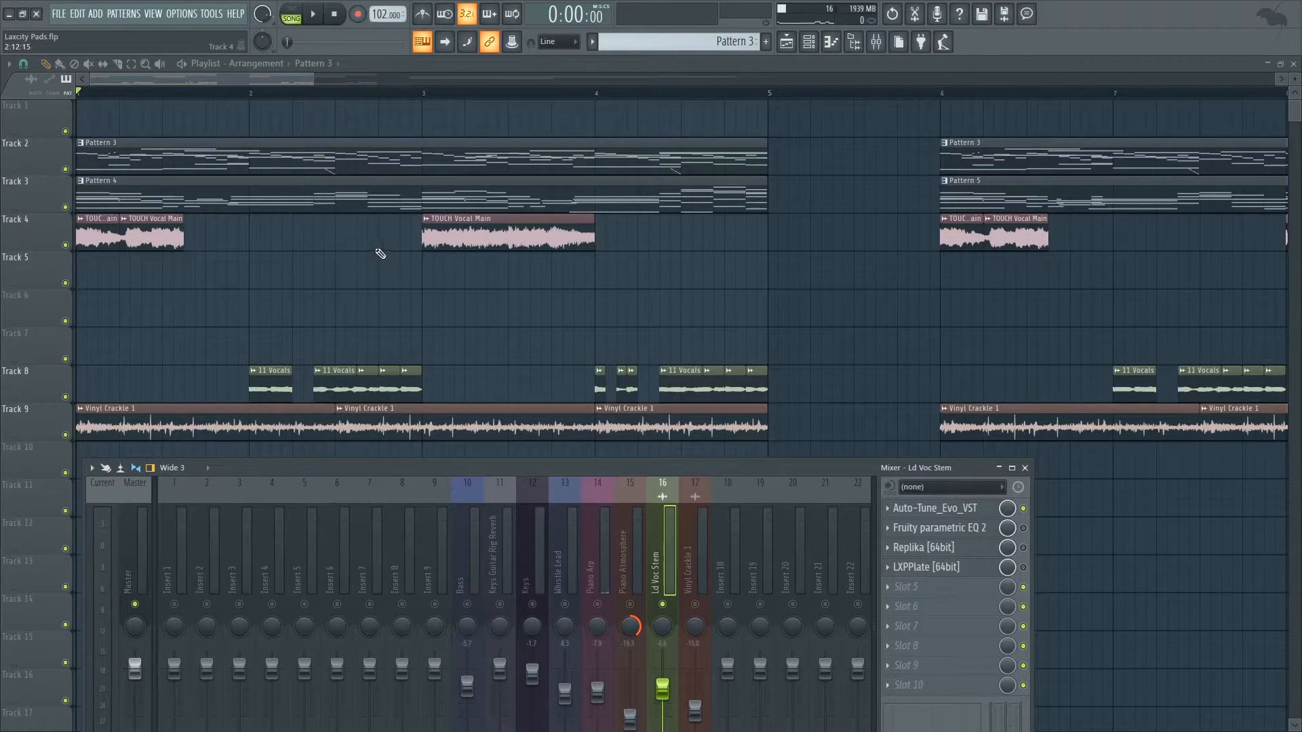
key("space")
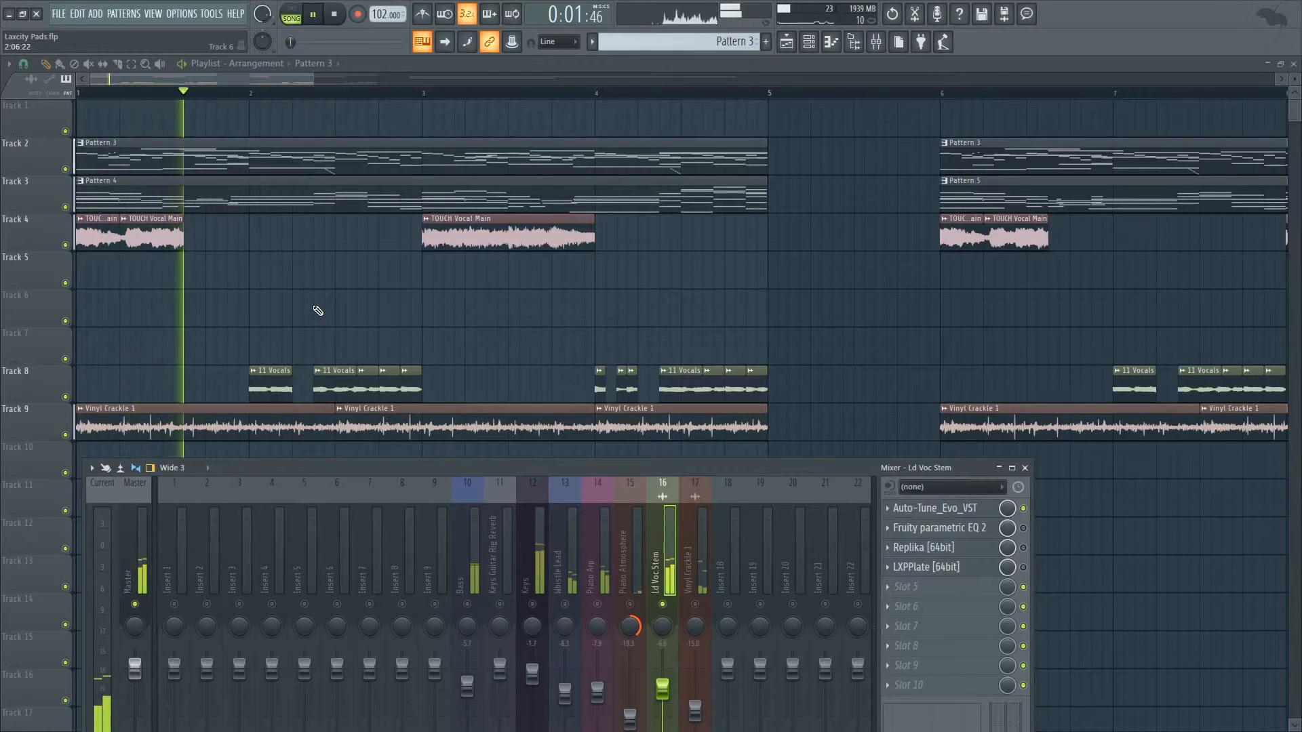
left_click_drag(544, 467, 558, 349)
key("space")
Inspect the Fruity parametric EQ 2 curve on Ld Voc Stem while playing the vocal through it.
left_click_drag(750, 351, 706, 290)
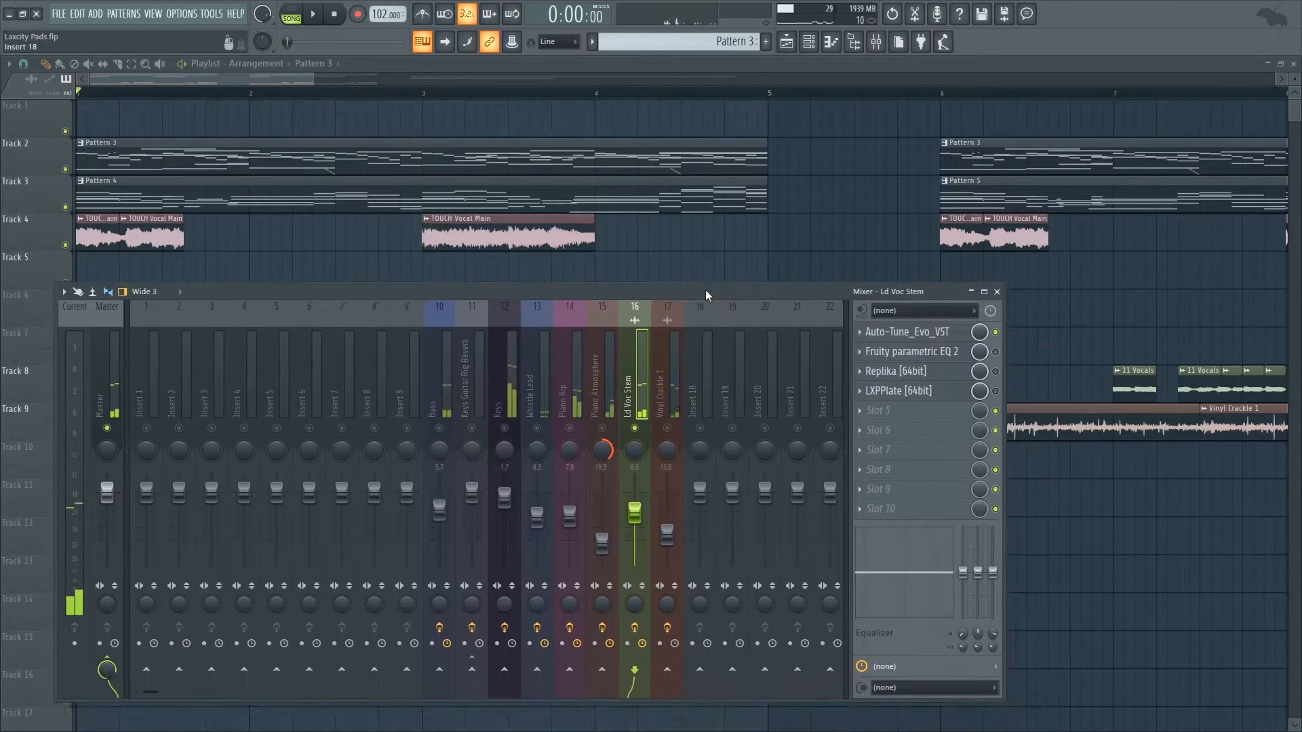
left_click(945, 352)
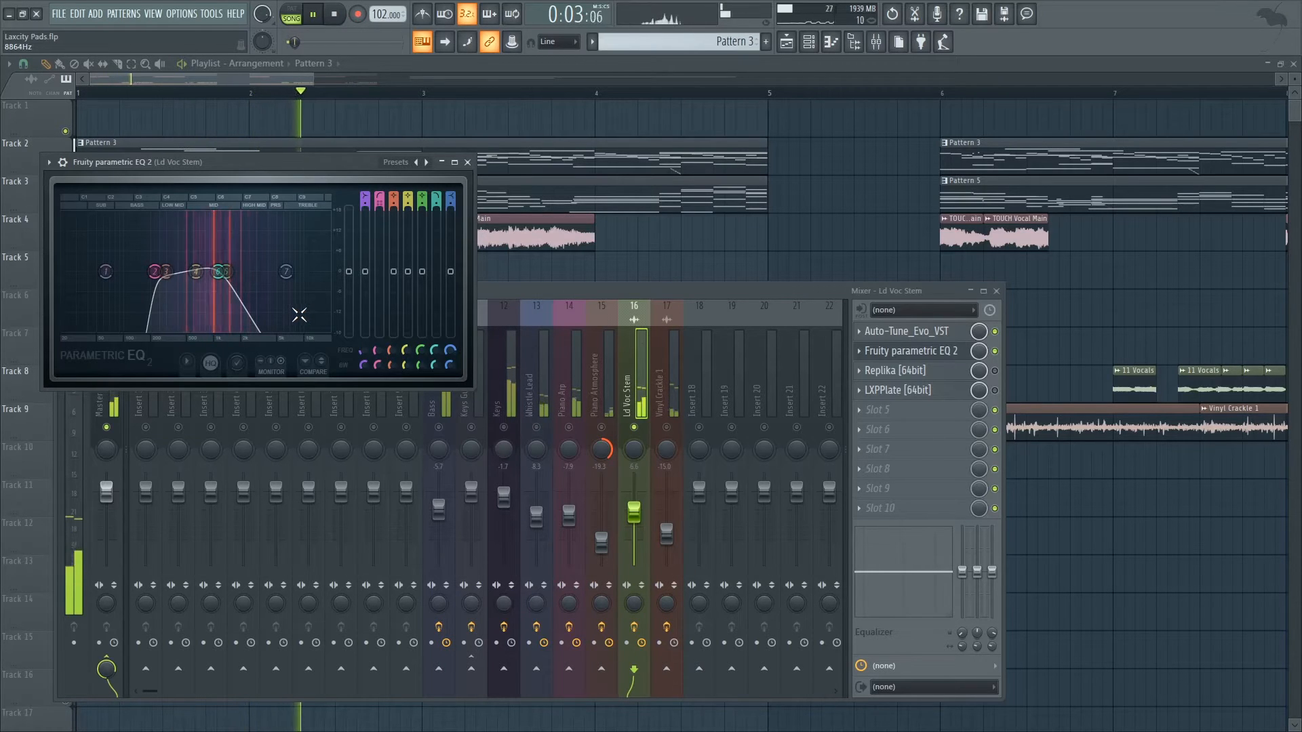
key("space")
Enable the Replika delay on Ld Voc Stem, check its dotted 1/8 settings, and play the vocal through it.
left_click(995, 370)
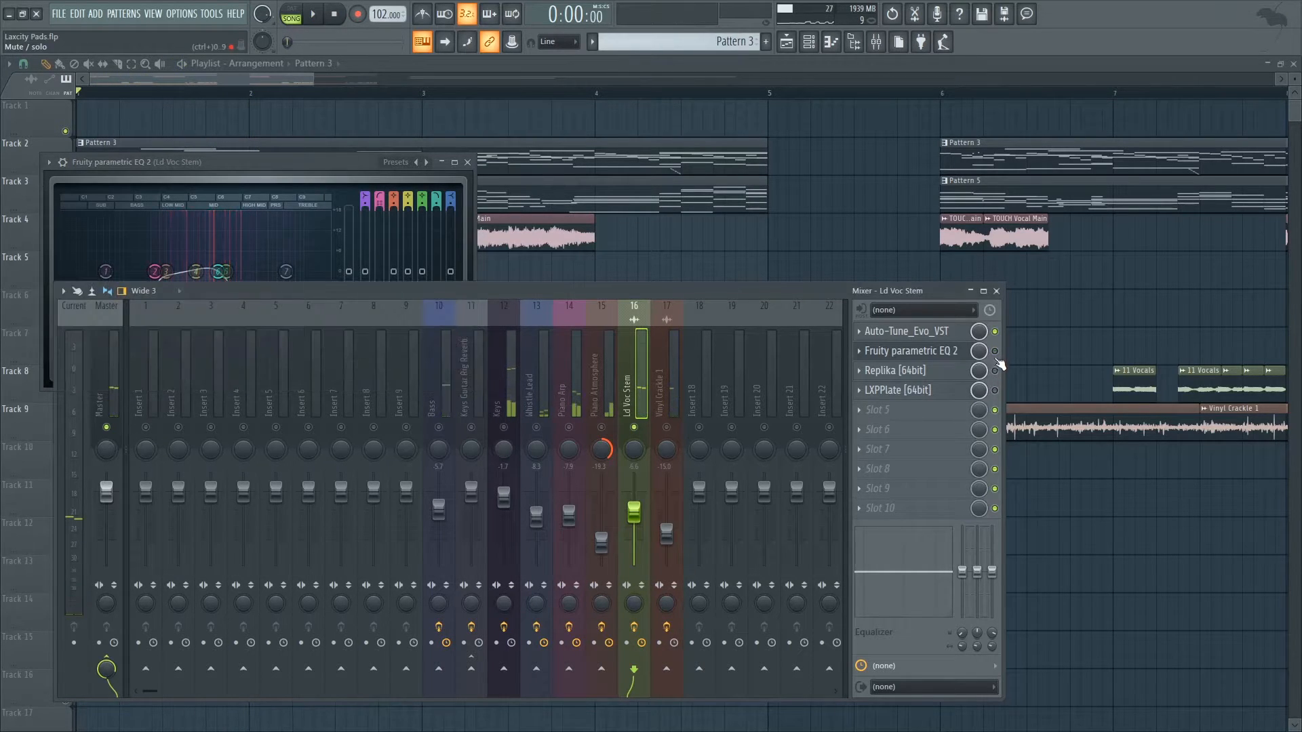
left_click(938, 373)
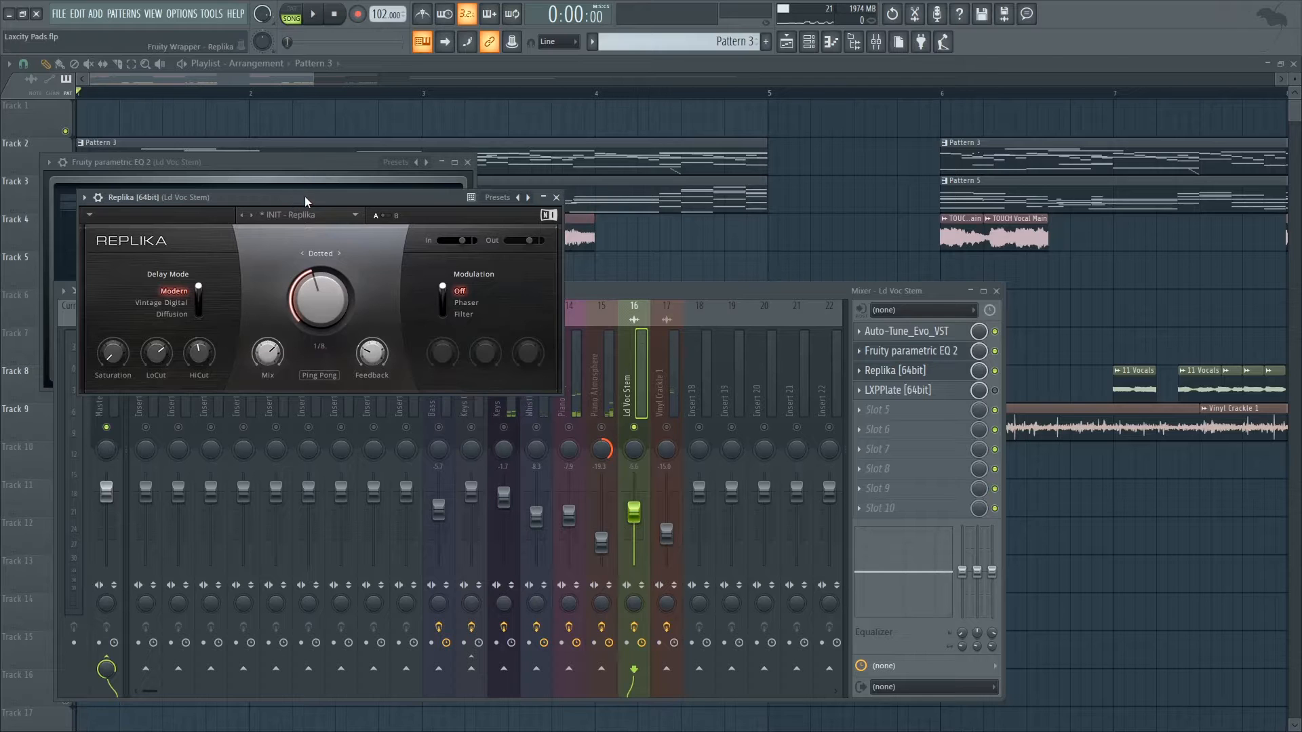
key("space")
left_click(556, 197)
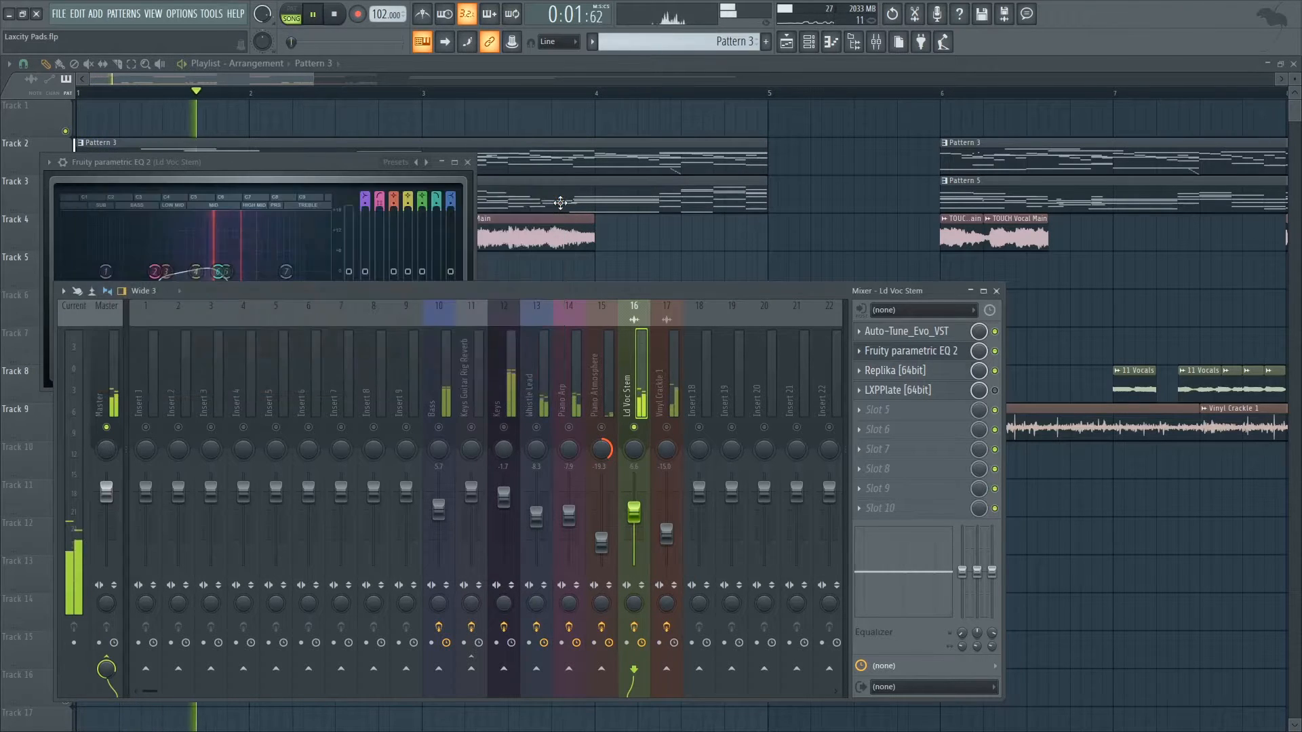
left_click(943, 351)
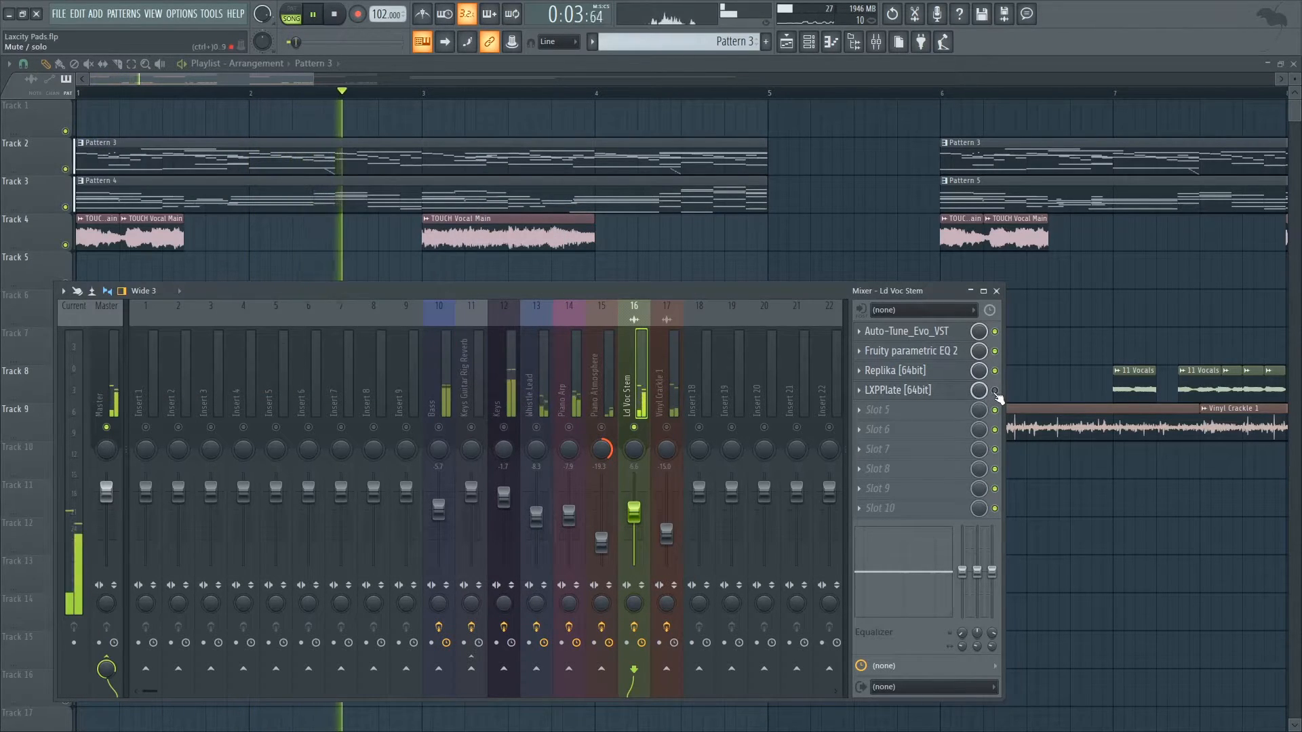
Enable the LXPPlate reverb on Ld Voc Stem, check its Blue Plate 1 settings, and play the fully processed vocal.
key("space")
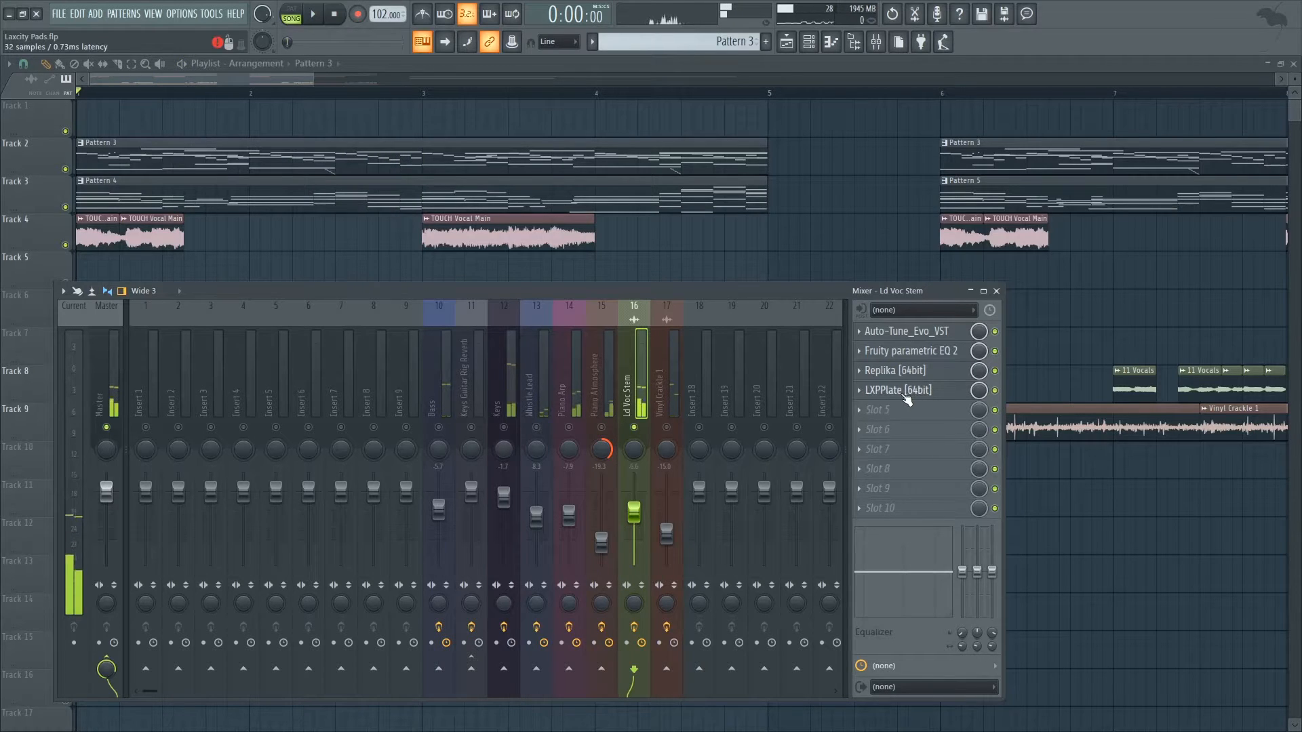
left_click(905, 397)
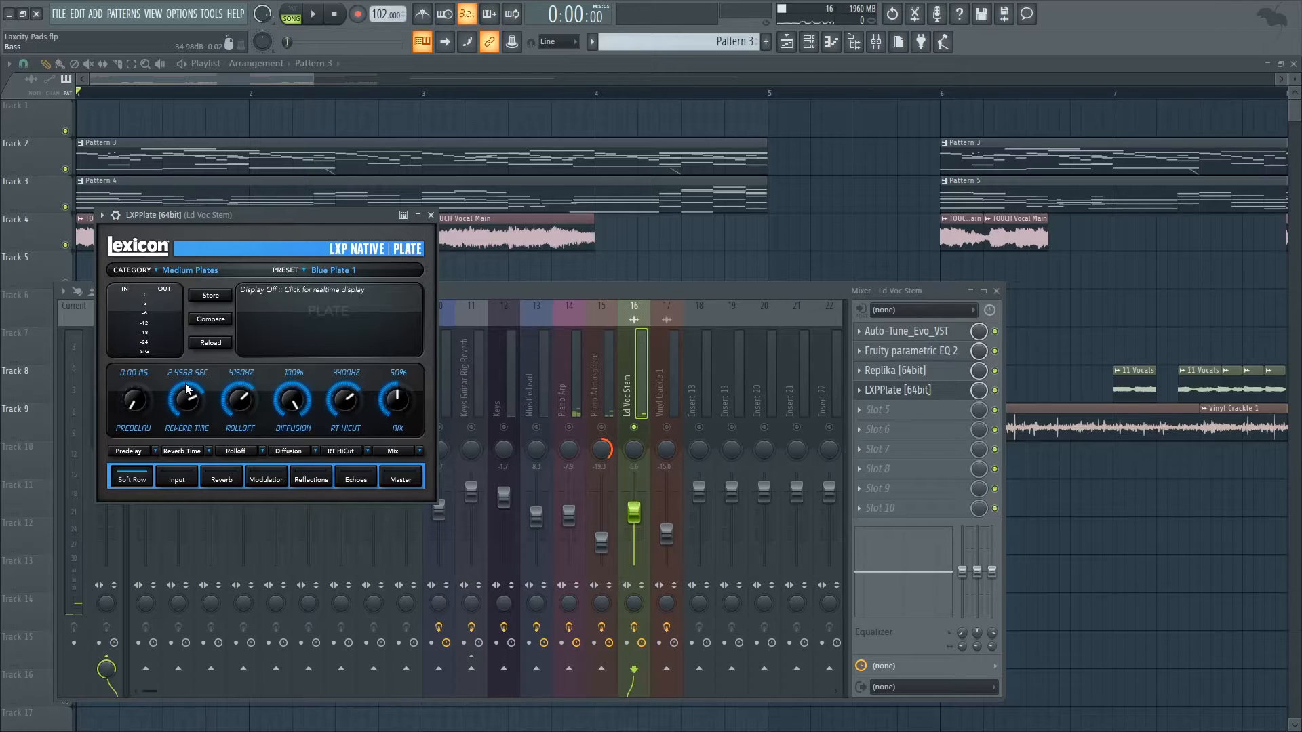
left_click(431, 215)
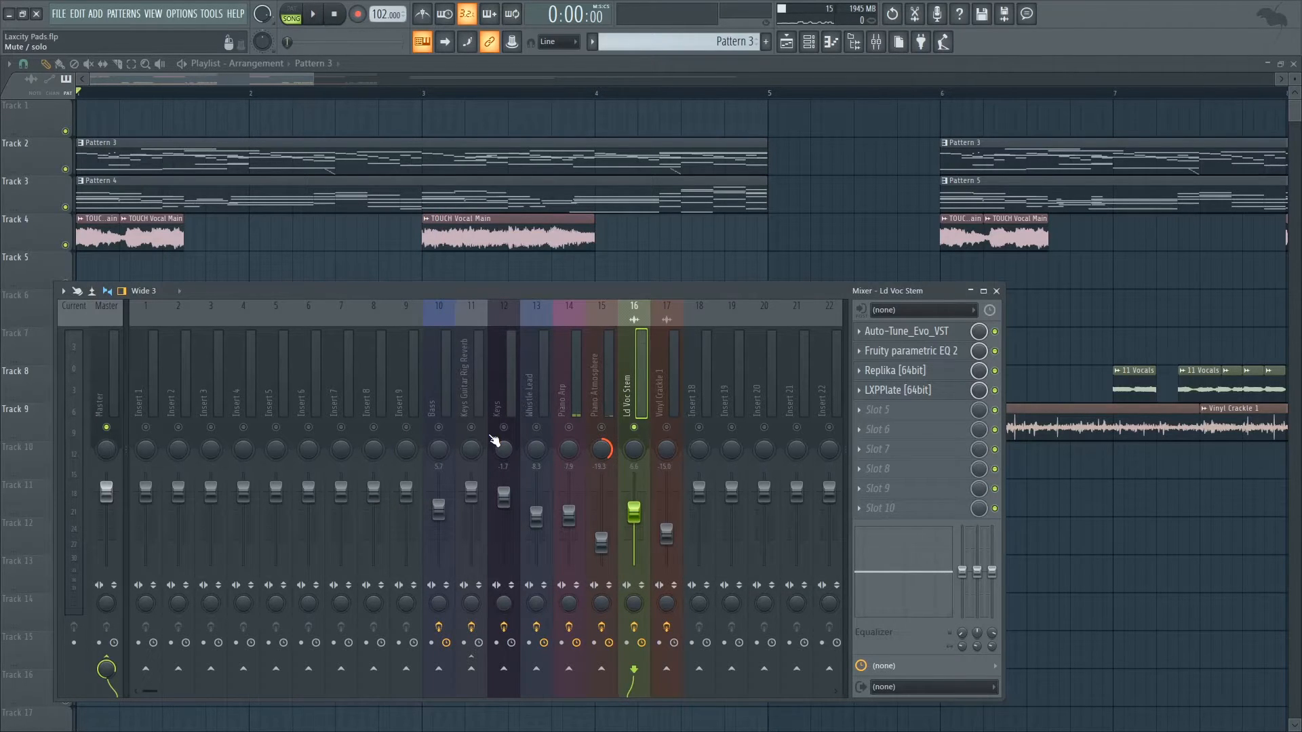
key("space")
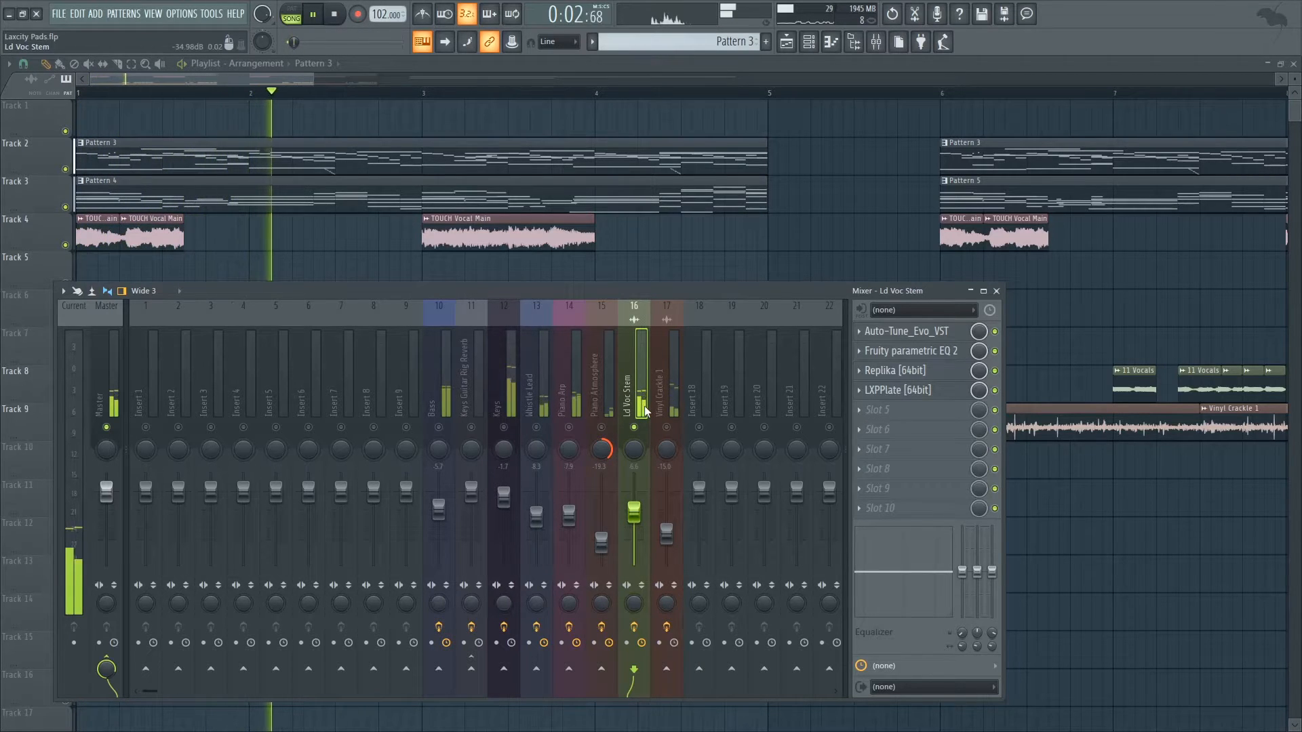
key("space")
Unmute the Keys, Keys Guitar Rig Reverb and Bass mixer tracks and play them together with the vocal.
left_click_drag(503, 429, 434, 428)
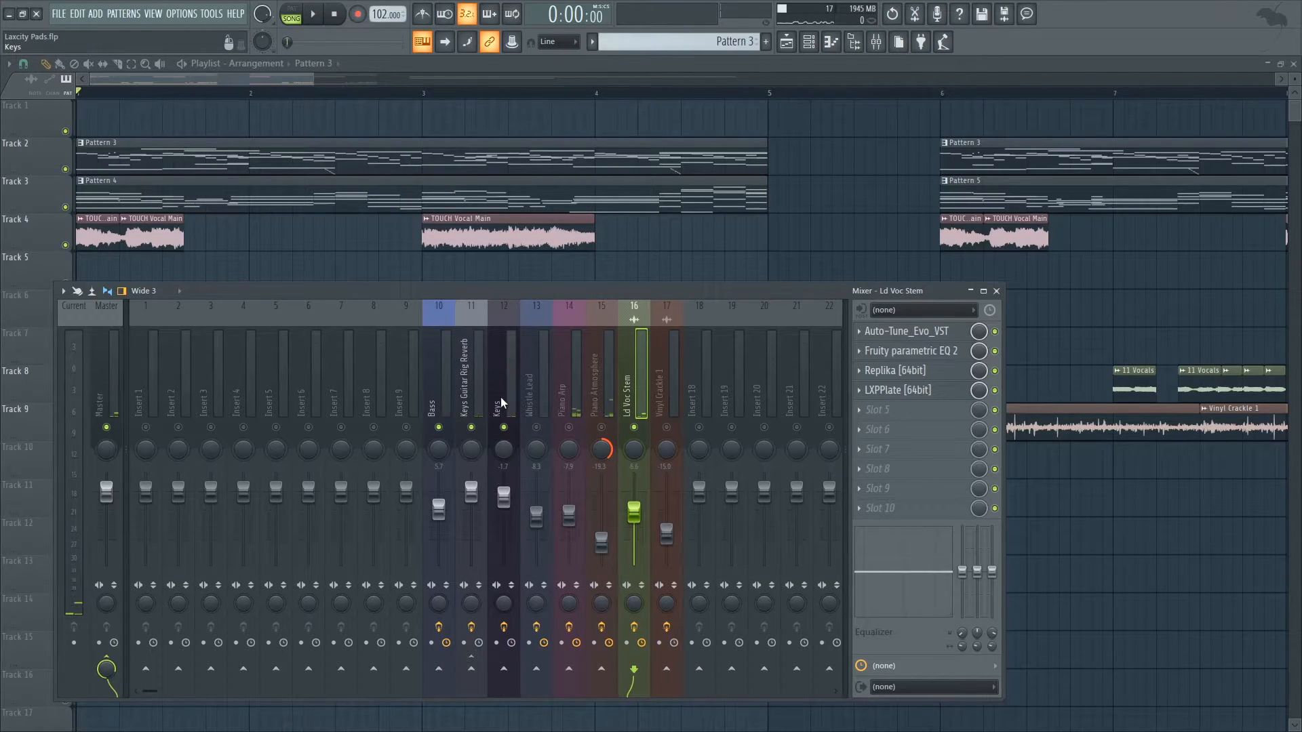
key("space")
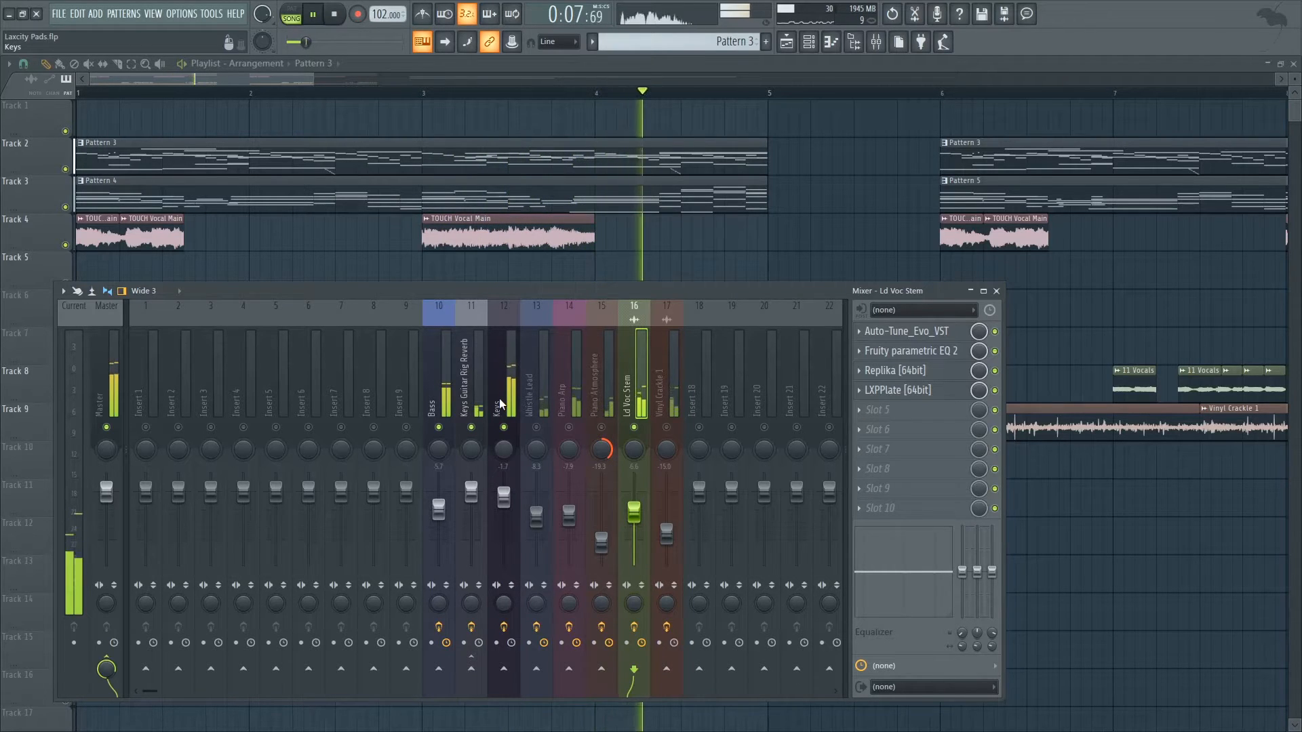
key("space")
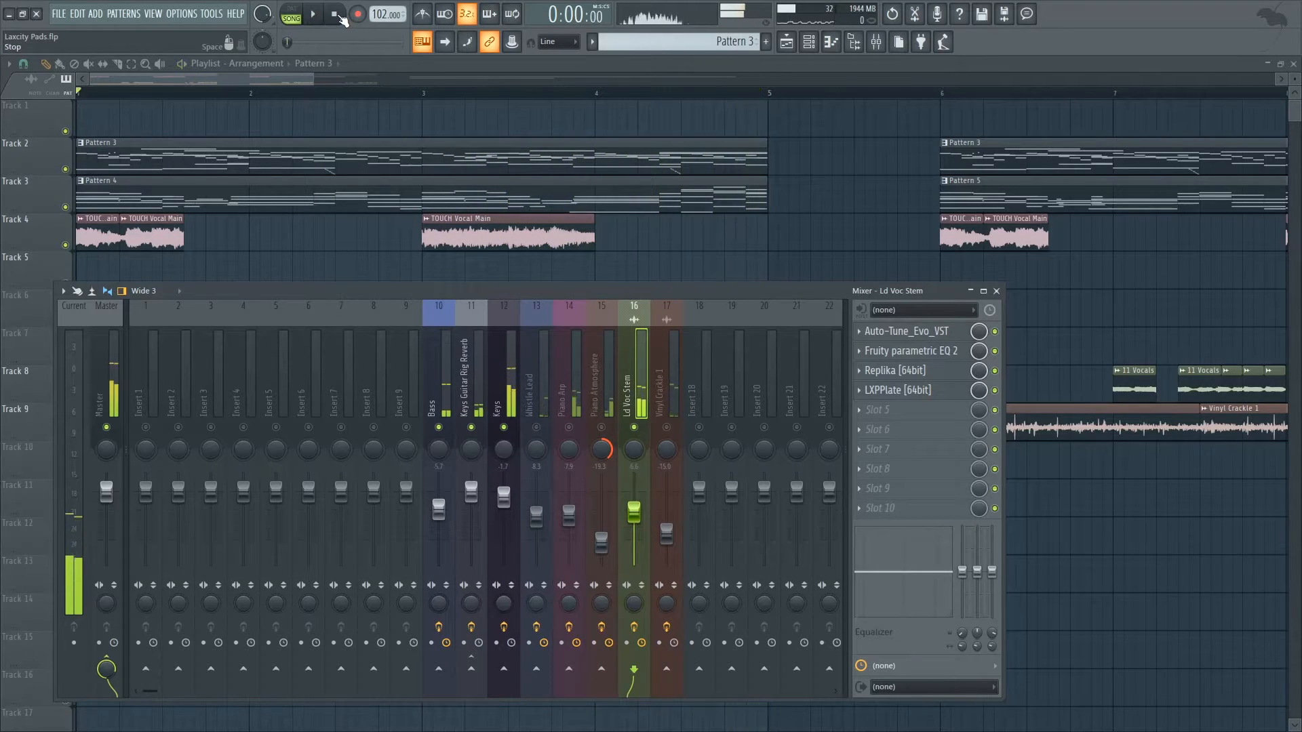
Solo the Piano Arp mixer track, open its Pattern 3 notes in the piano roll, and switch to pattern mode.
right_click(569, 427)
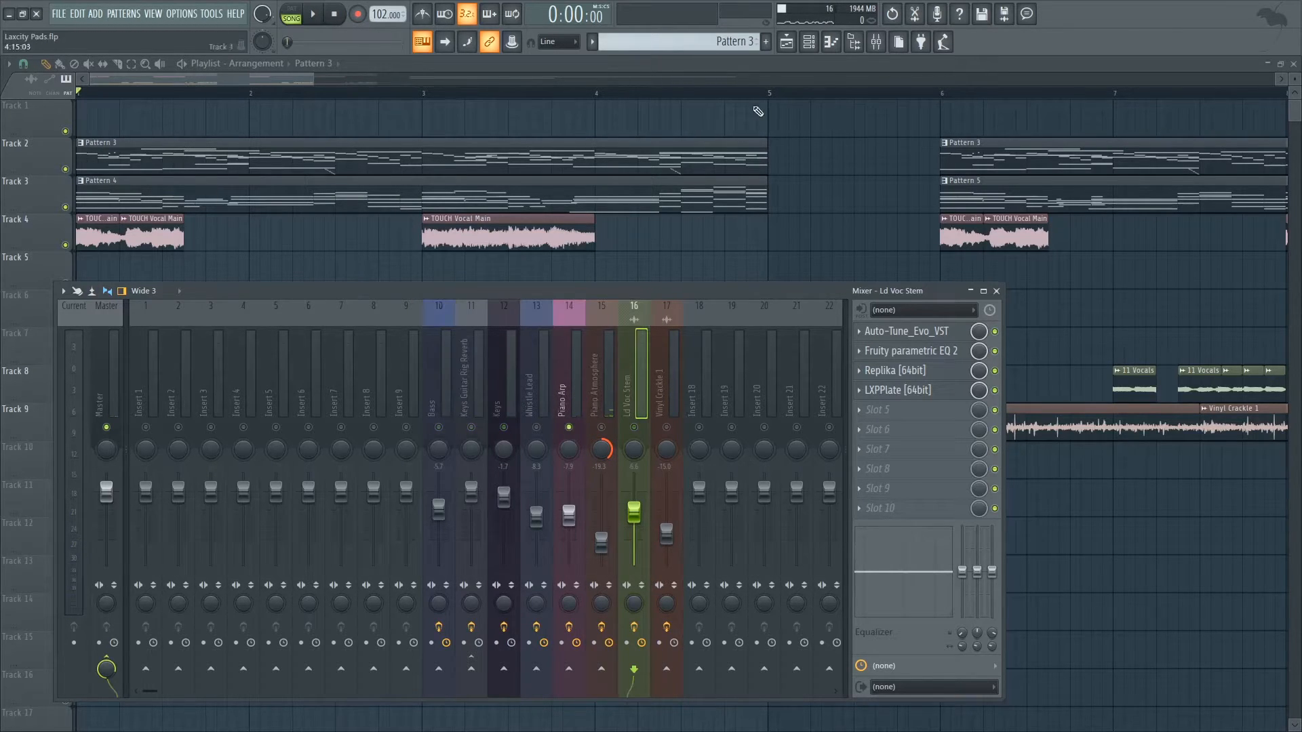
left_click(808, 42)
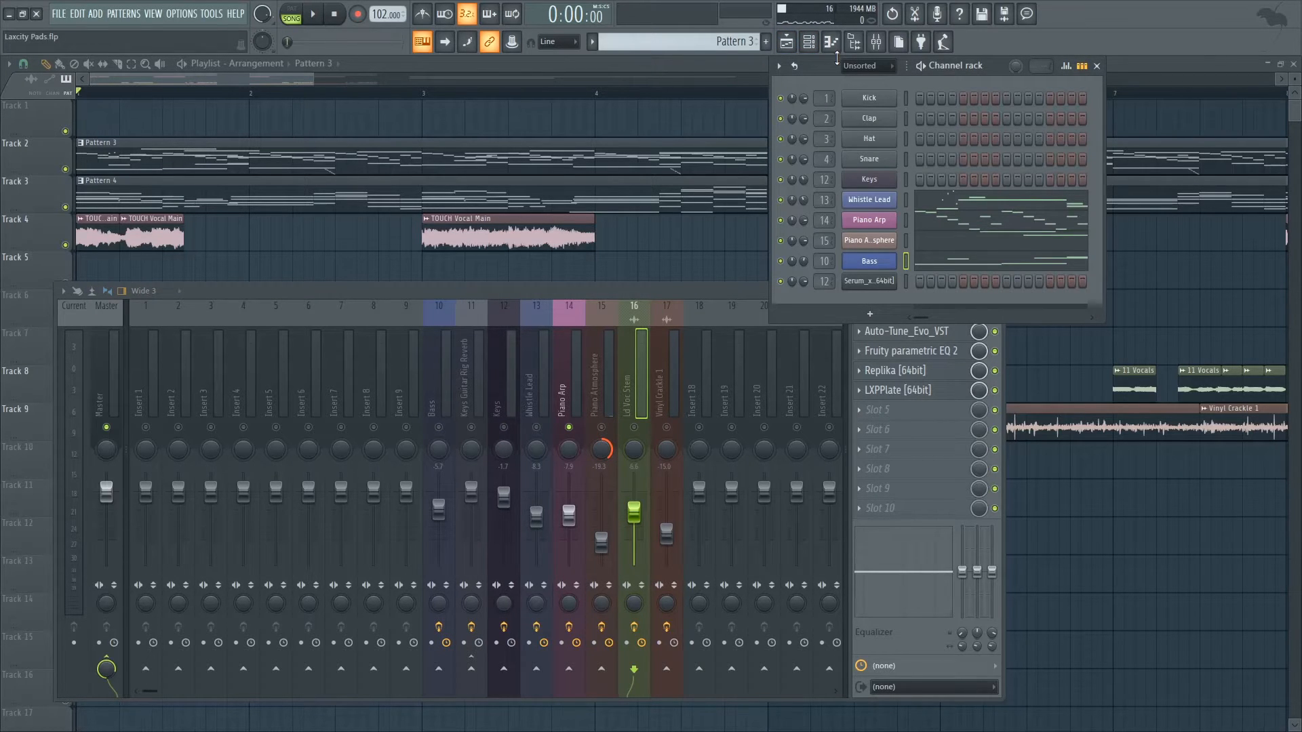
left_click(1004, 228)
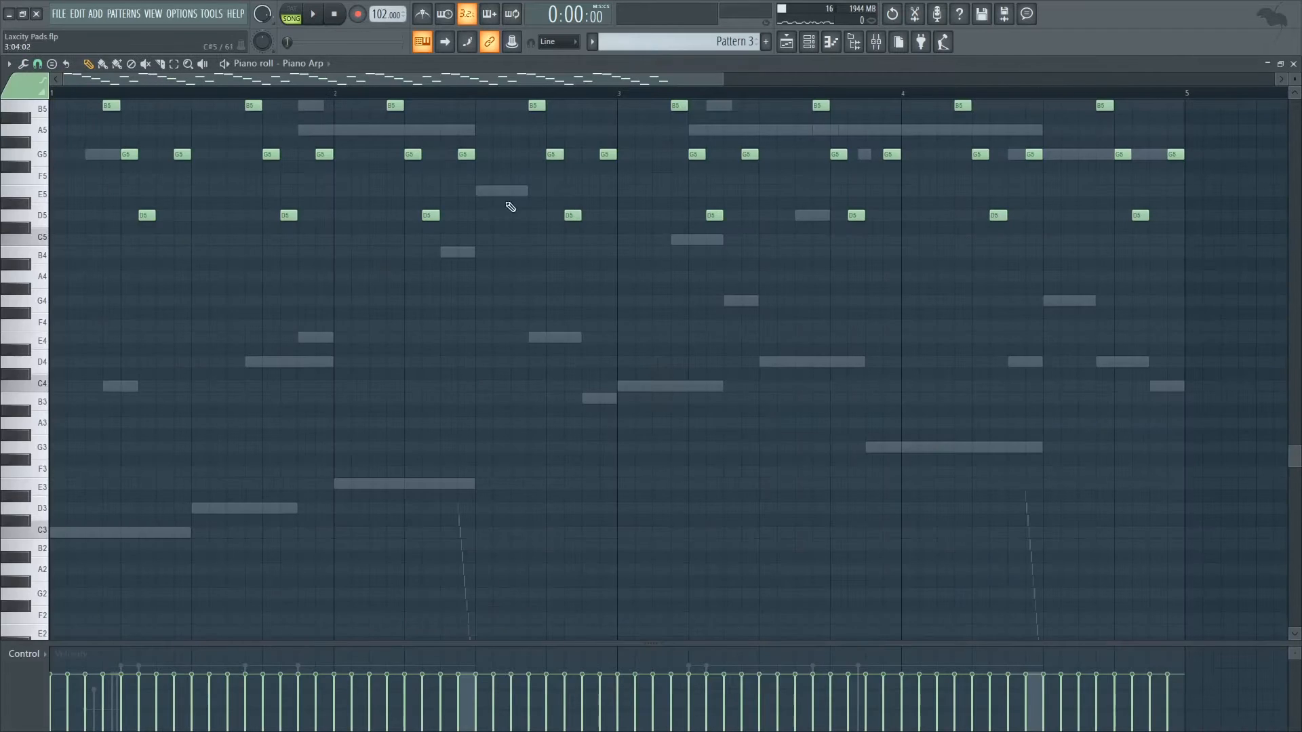
left_click(316, 19)
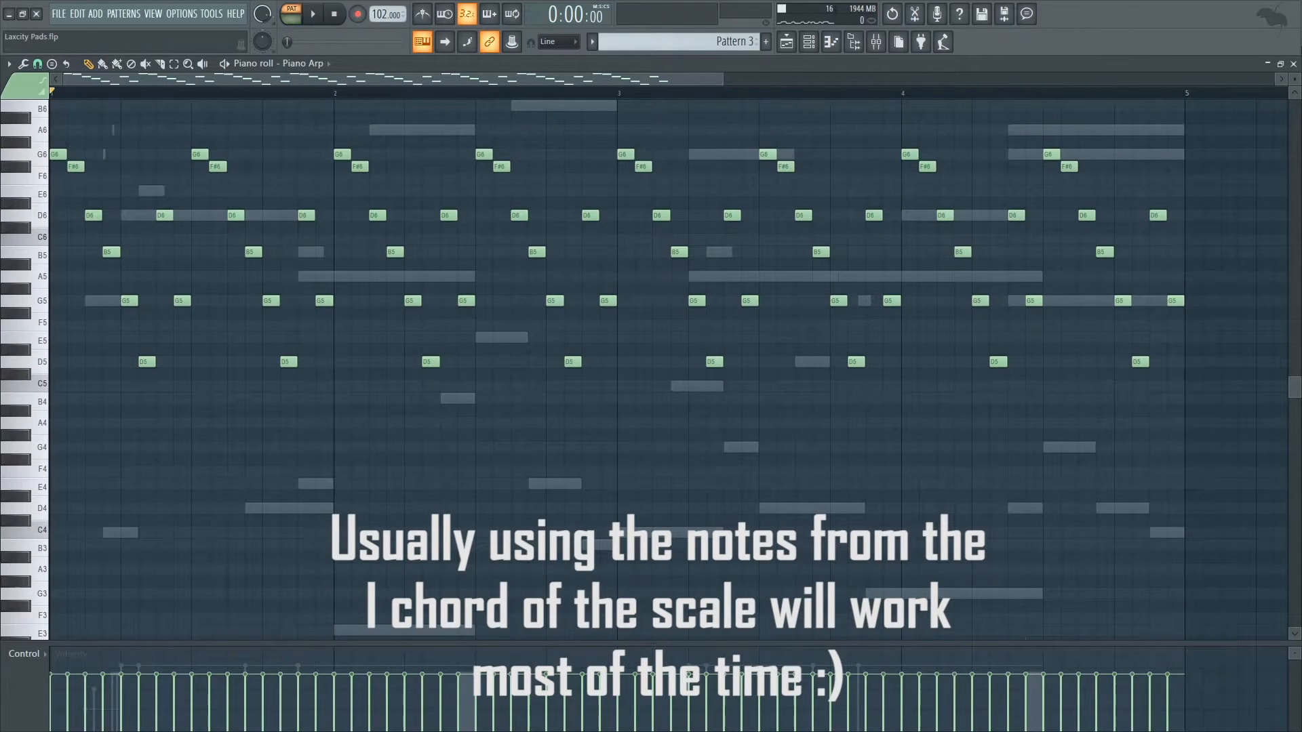
Select the Piano Arp mixer track and play the arpeggio while viewing its notes in the piano roll.
left_click(1294, 63)
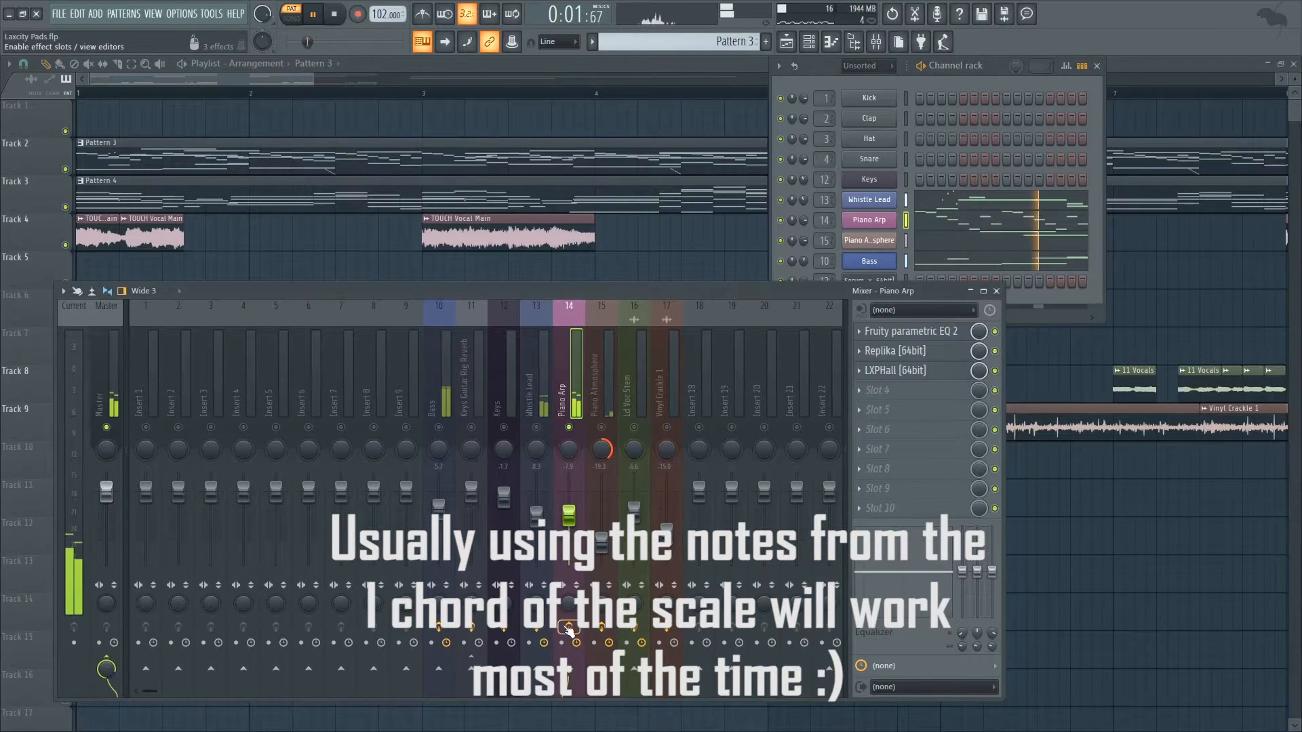
left_click(967, 227)
scroll(662, 343, "up", 2)
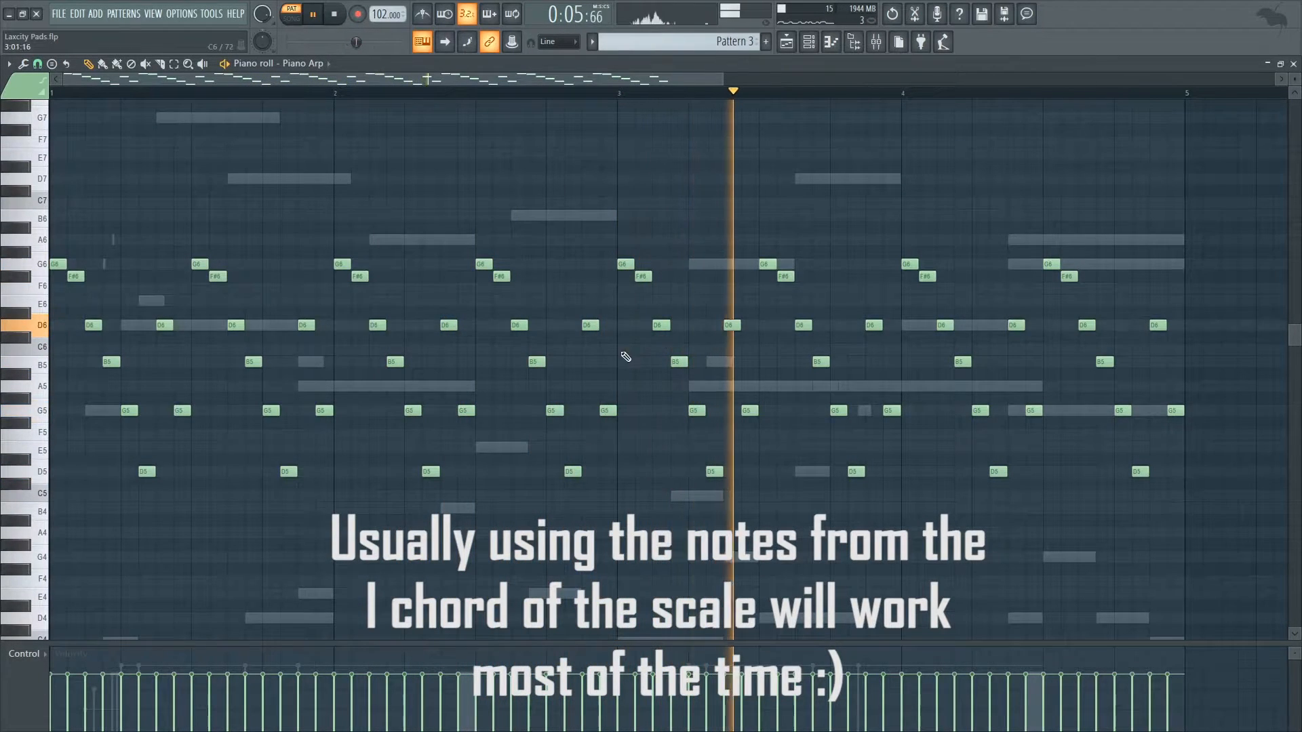
key("space")
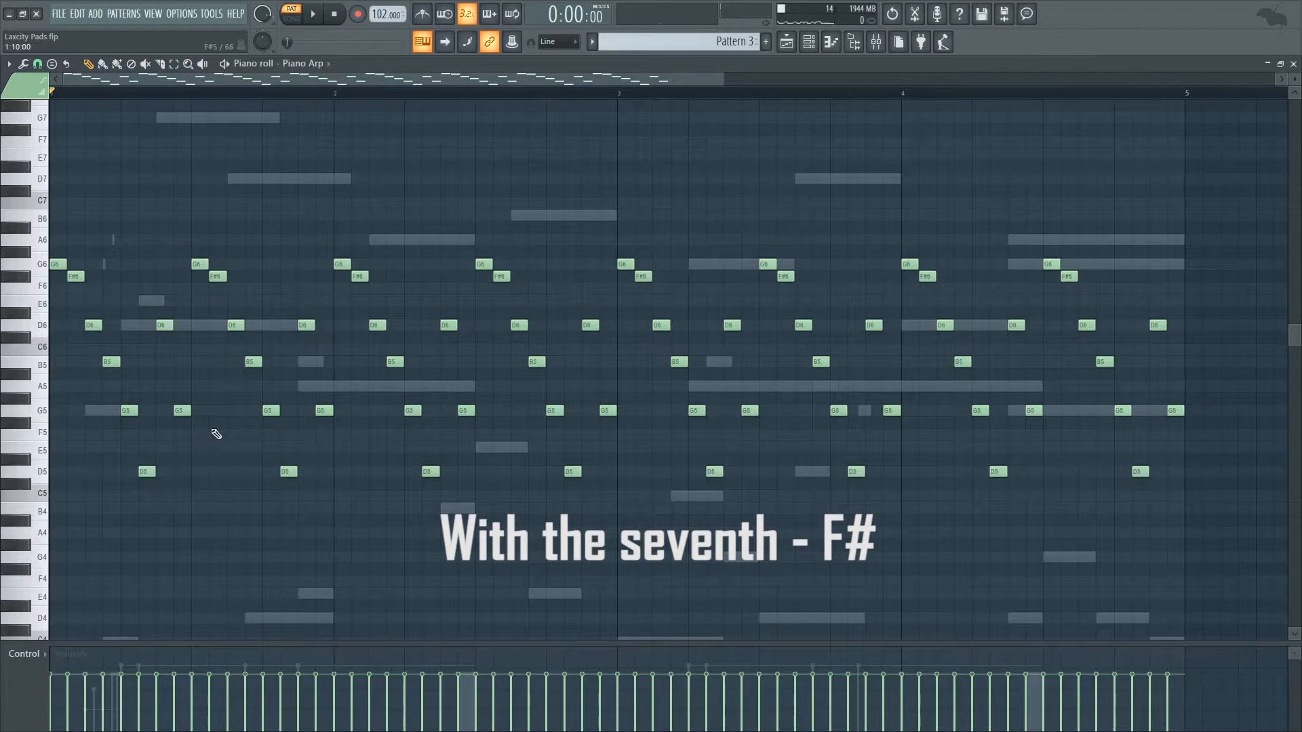
Play the Piano Arp arpeggio from the start of Pattern 3 and close its piano roll.
key("space")
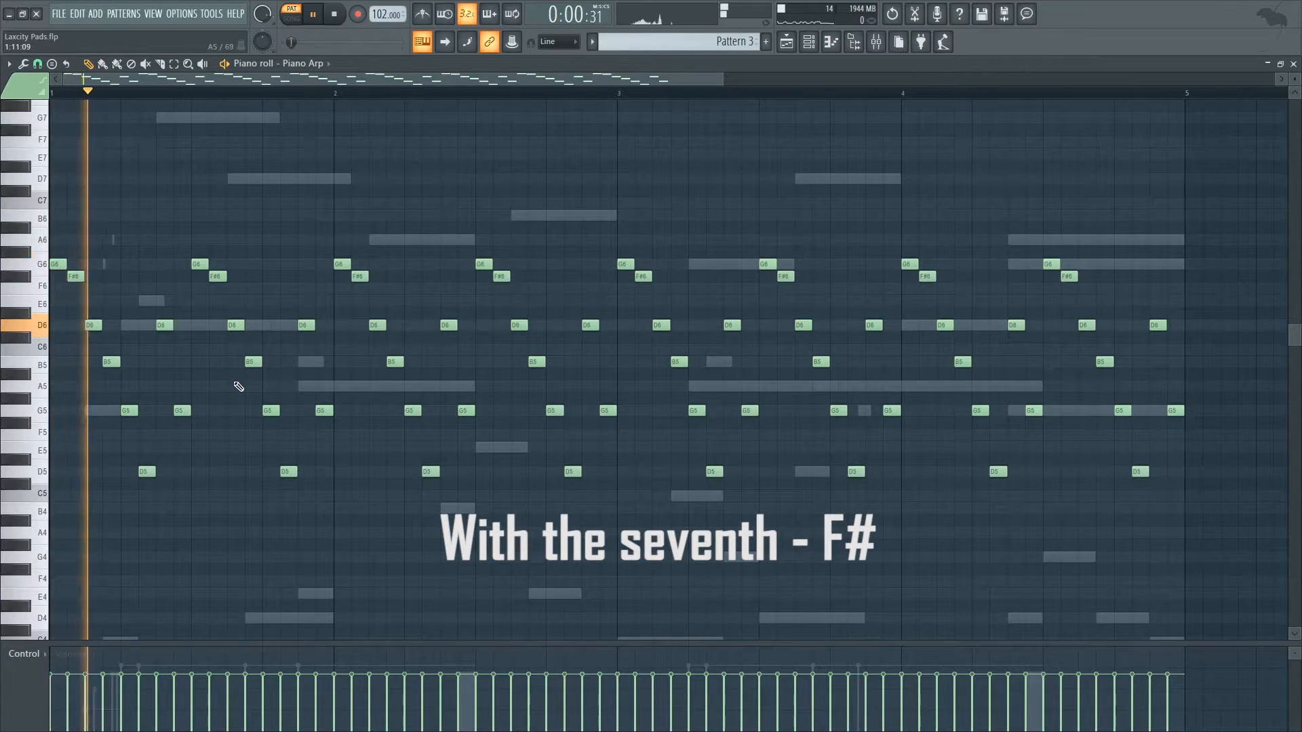
left_click(1293, 63)
key("space")
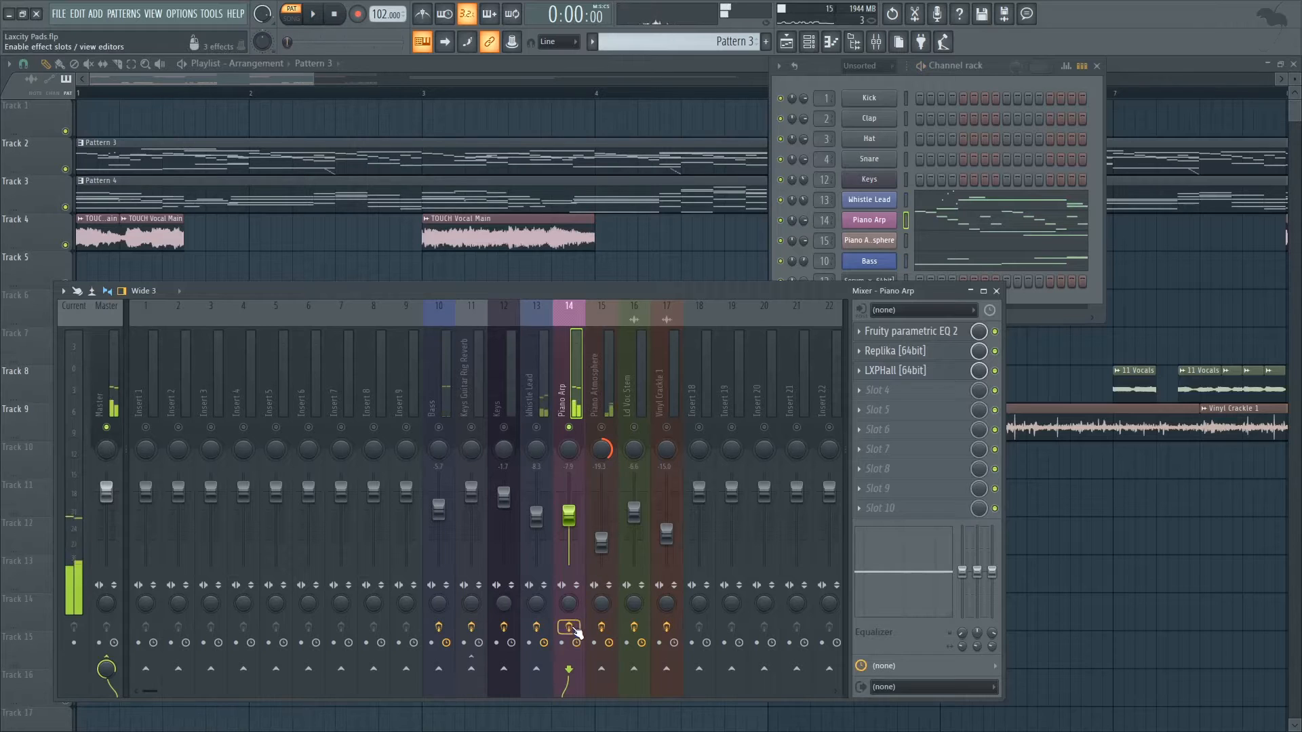
Inspect the Fruity Parametric EQ 2, Replika delay and LXPHall reverb on the Piano Arp mixer track and play the processed arpeggio.
left_click(922, 337)
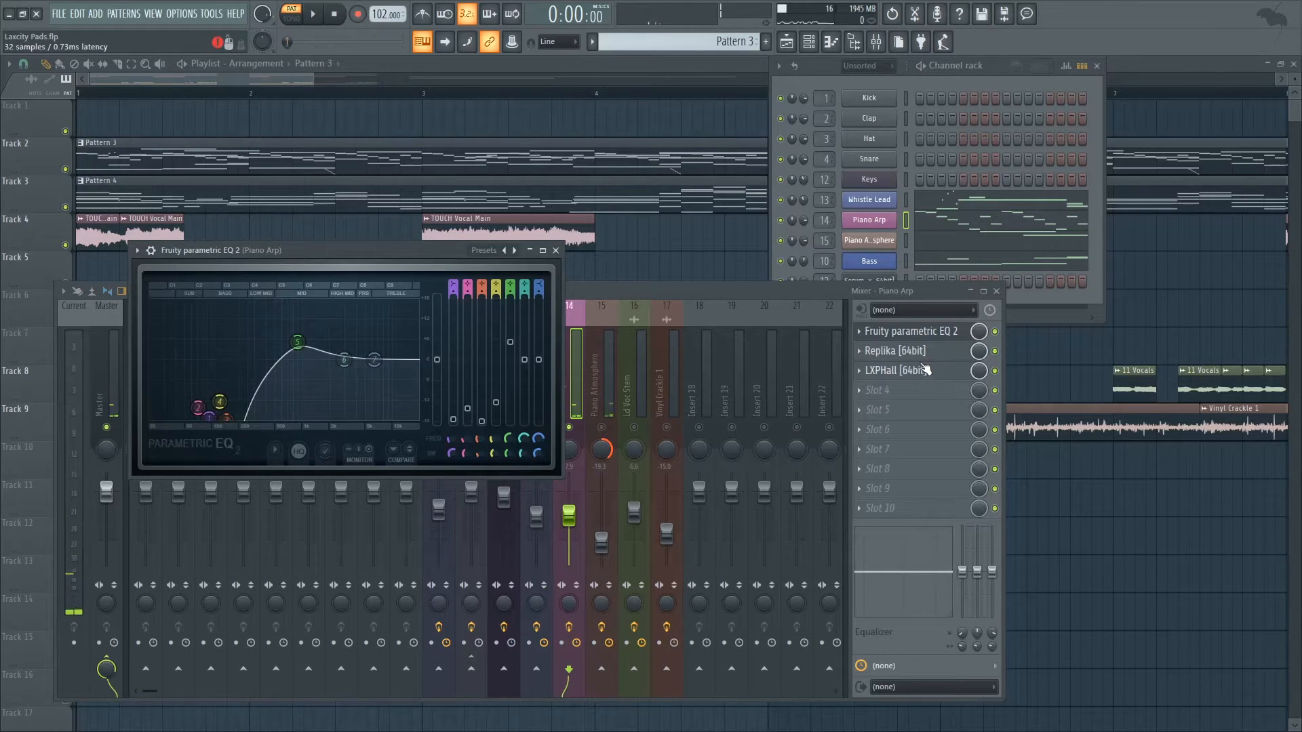
key("Escape")
left_click(932, 351)
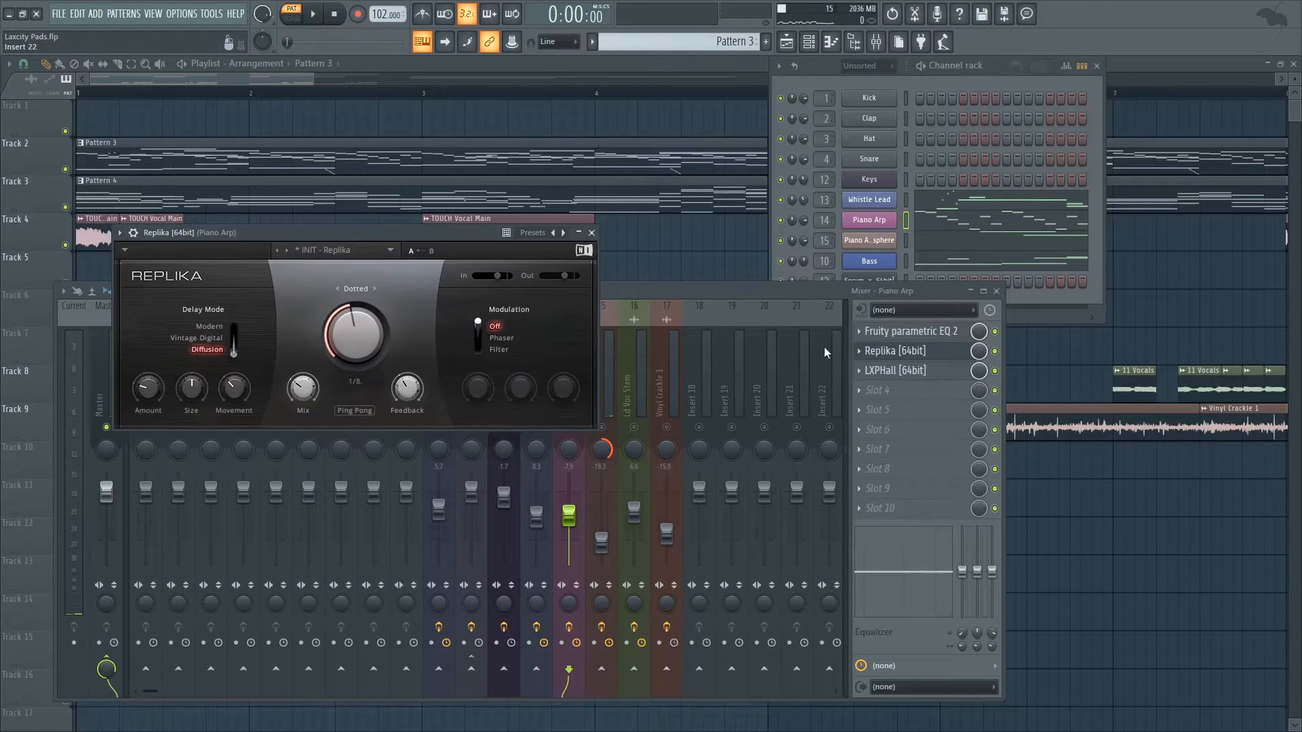
left_click(860, 371)
left_click(919, 377)
left_click(920, 377)
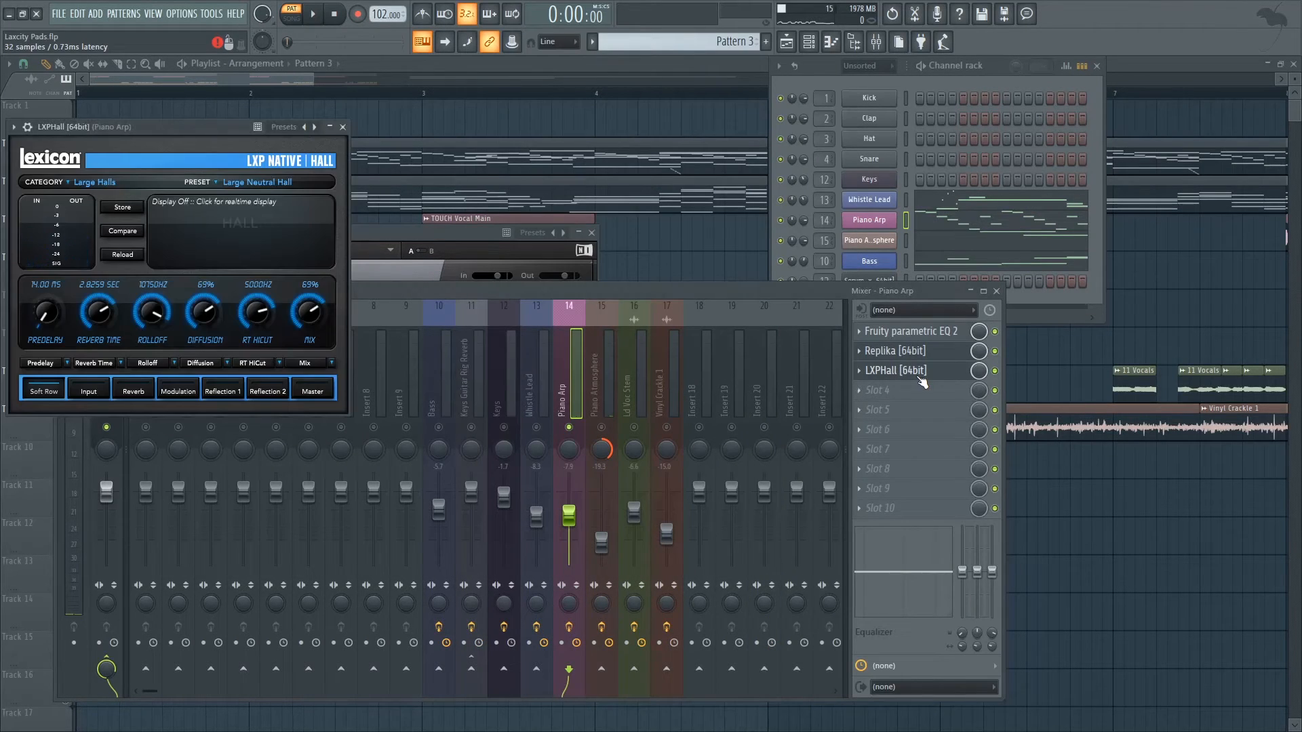
left_click(921, 371)
left_click(915, 351)
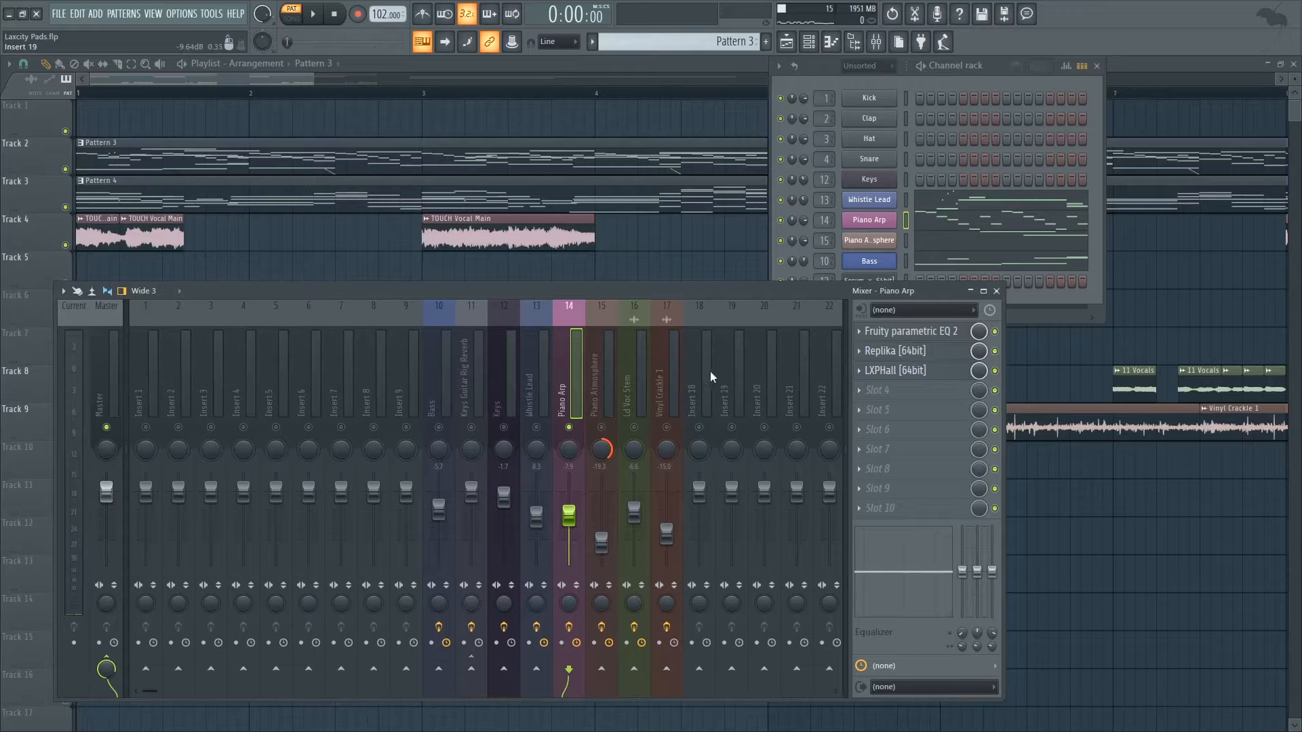
key("space")
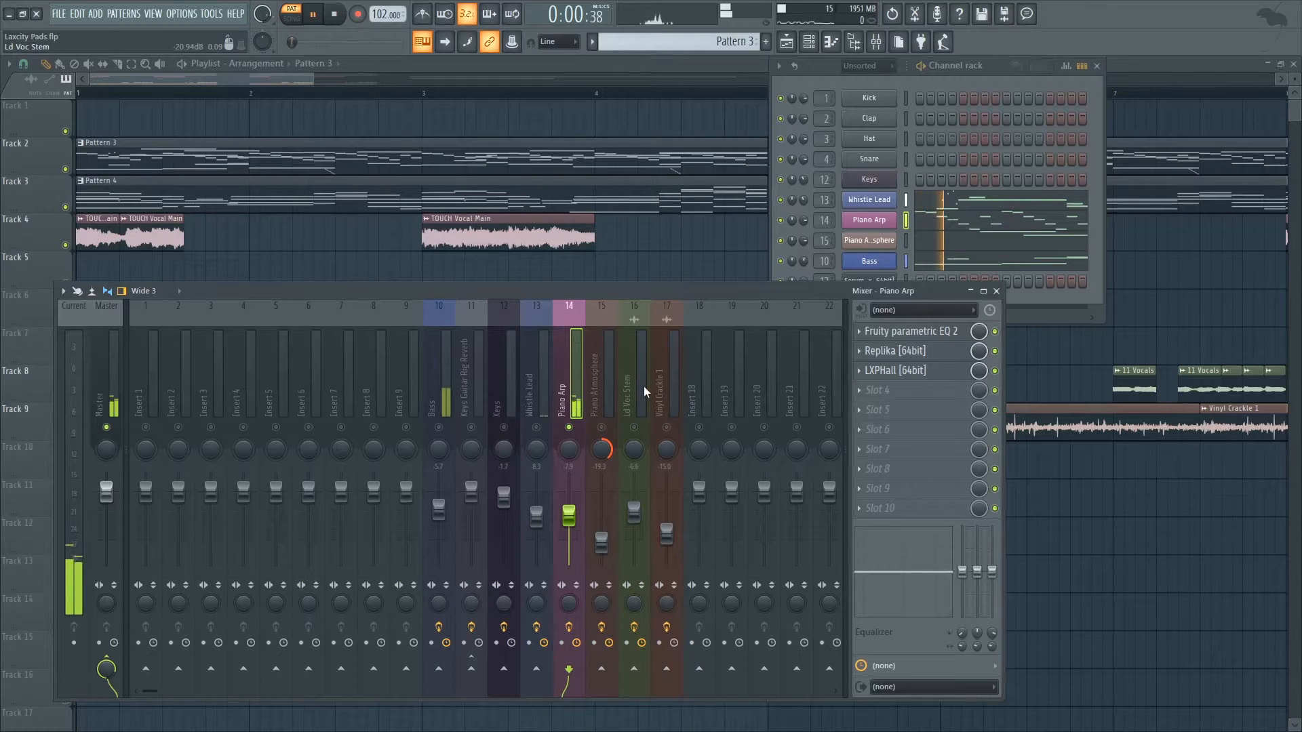
left_click(337, 17)
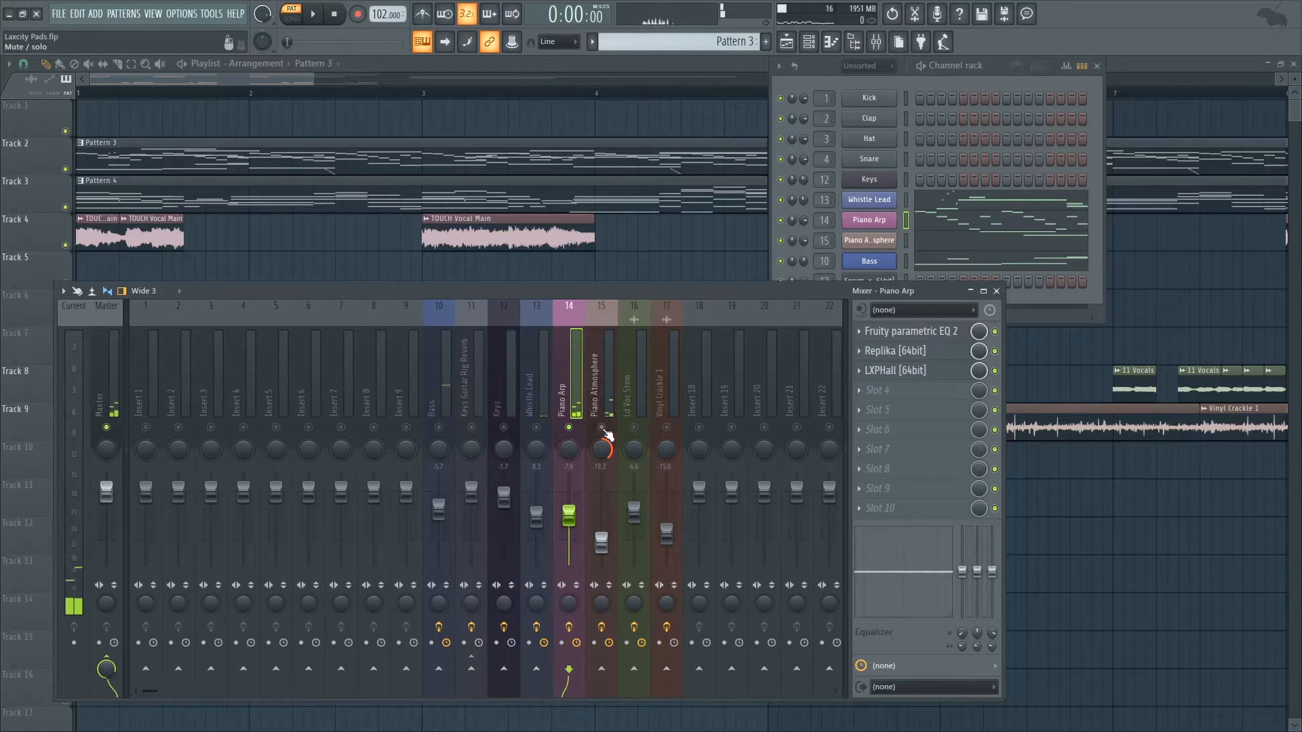
Mute Piano Arp with only Piano Atmosphere left audible, and view the Piano Atmosphere notes of Pattern 3 in the piano roll.
left_click(569, 428)
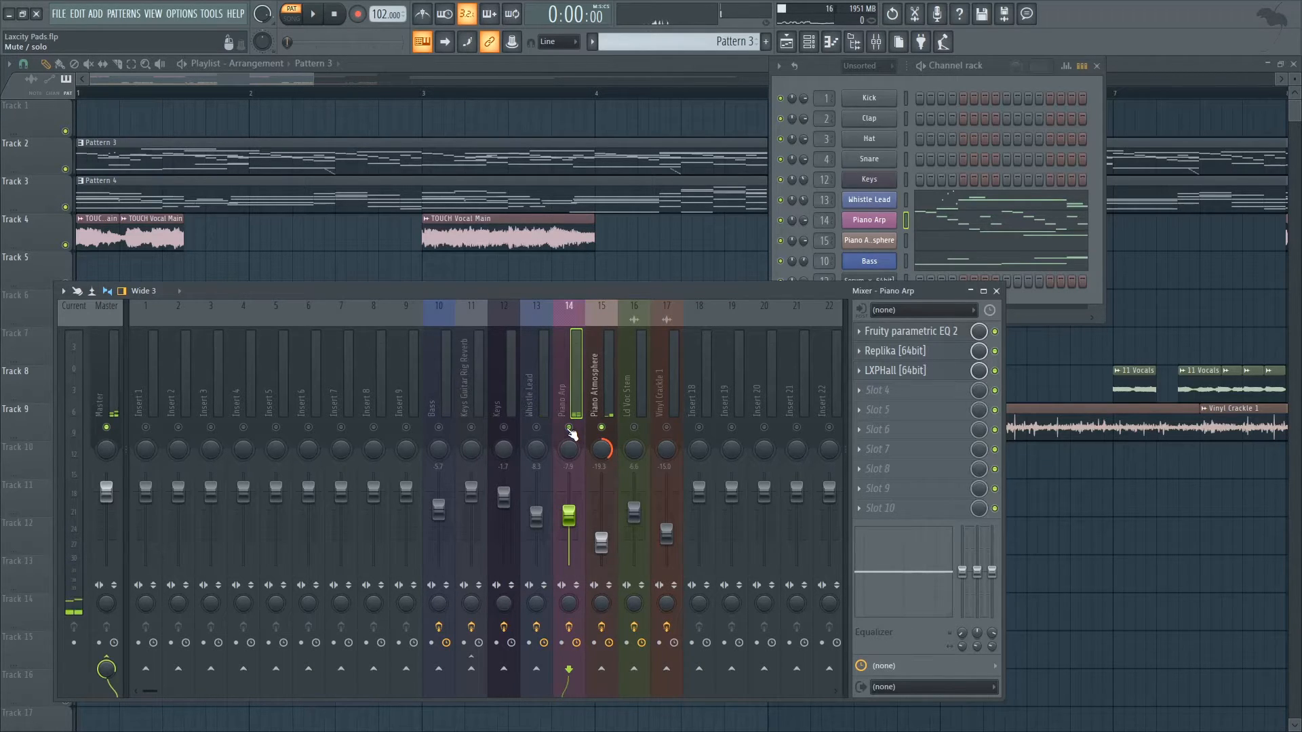
left_click(943, 252)
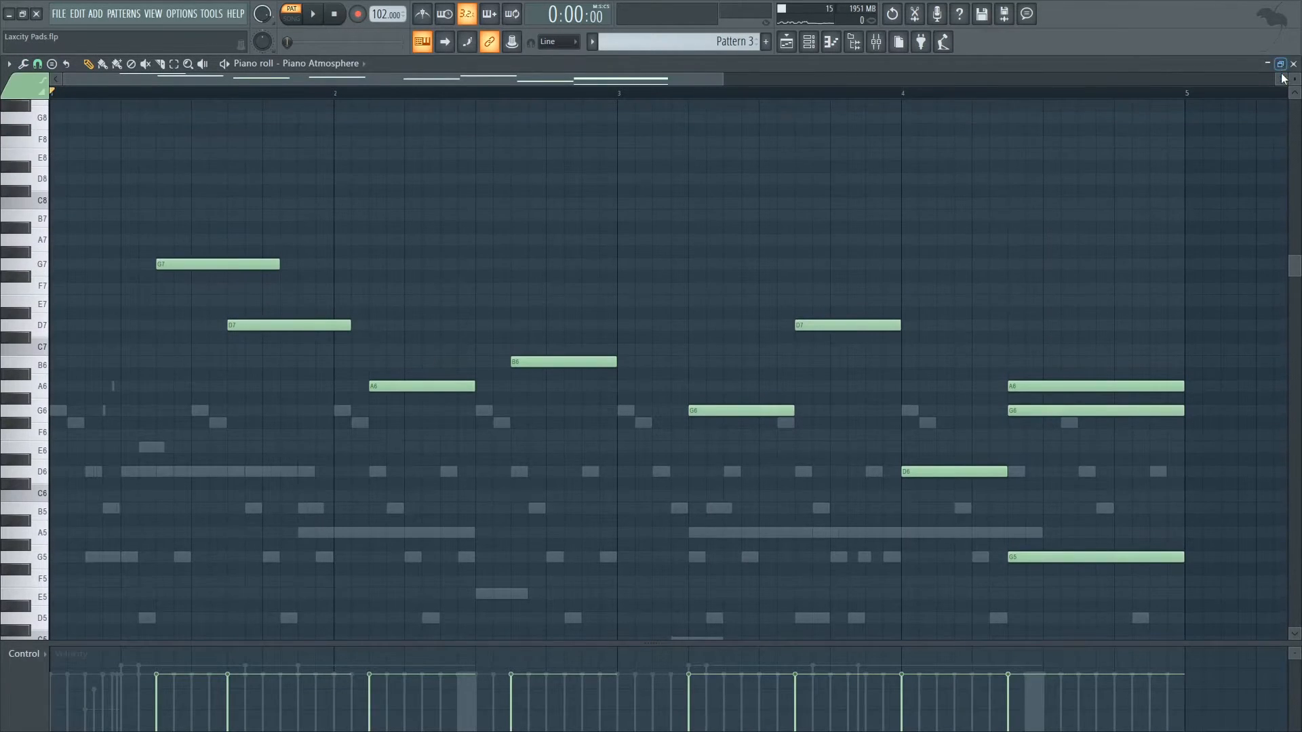
left_click(1294, 63)
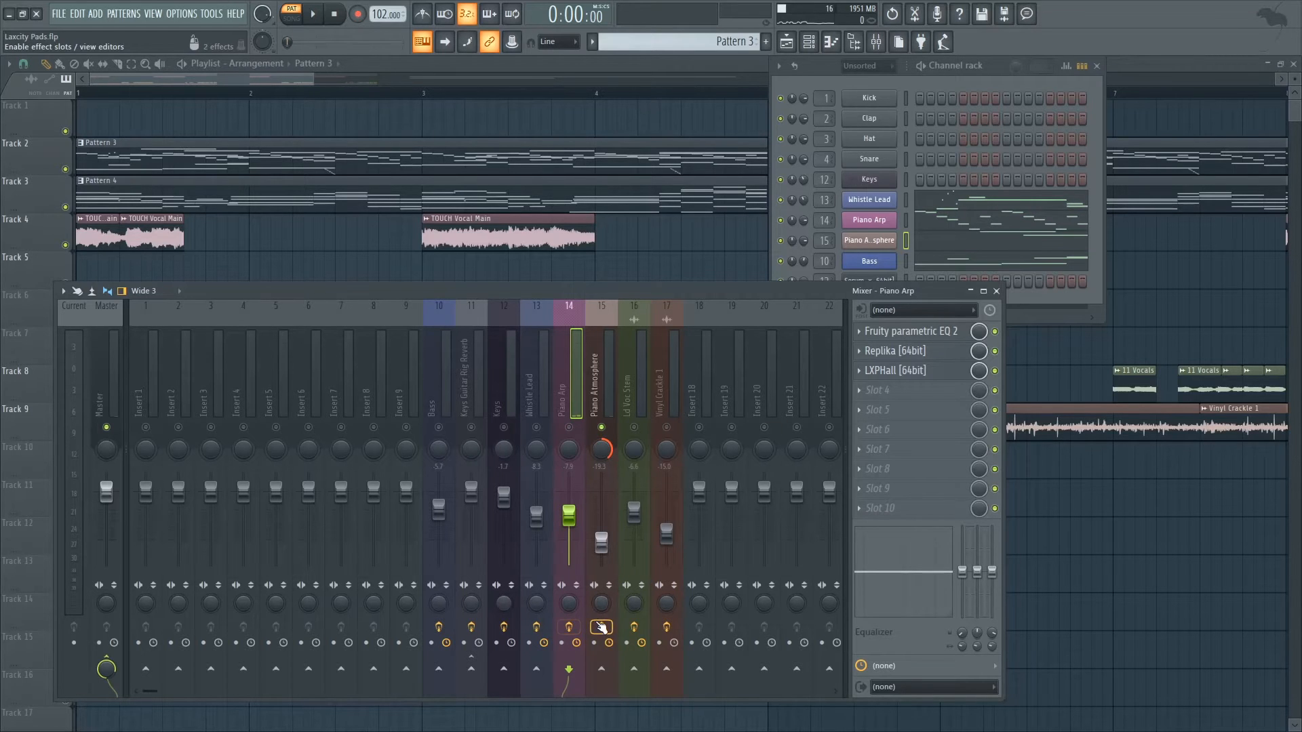
Audition the first G7 and D7 notes of Piano Atmosphere in the piano roll and play the whole pattern.
left_click(938, 250)
left_click(169, 261)
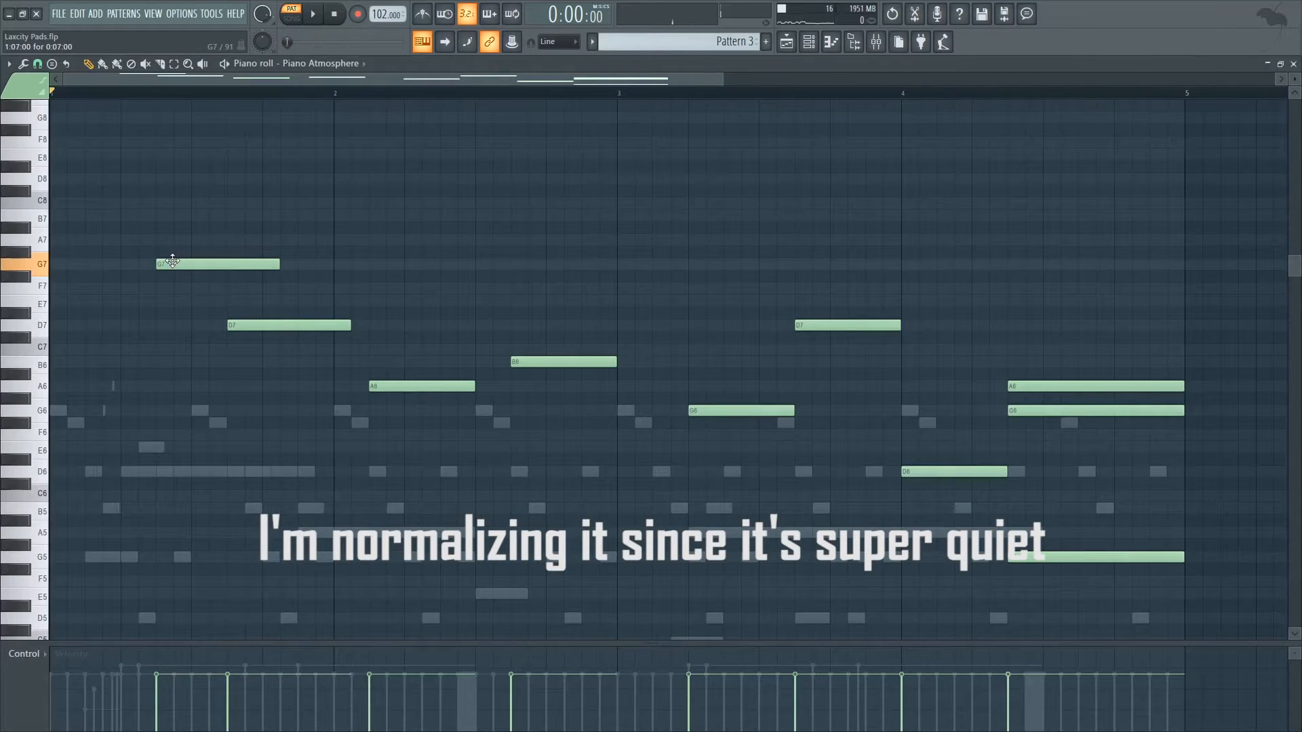
left_click(291, 329)
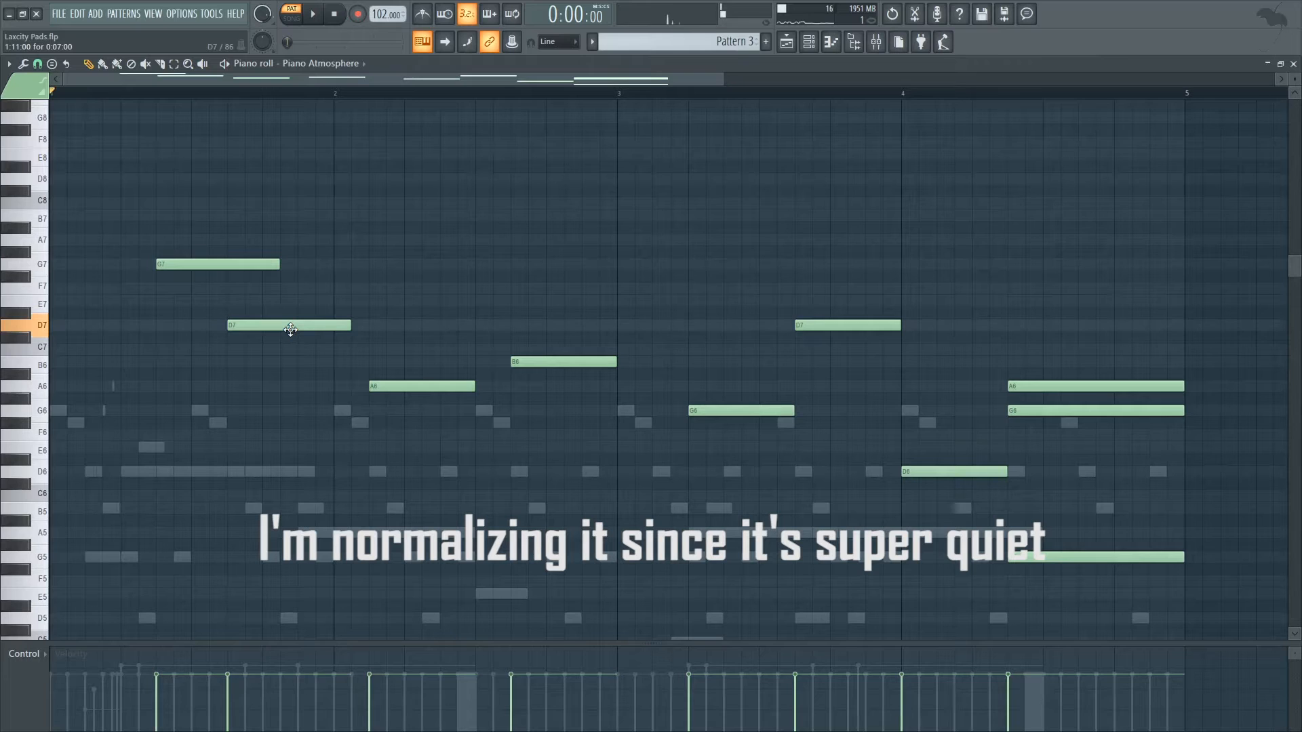
key("space")
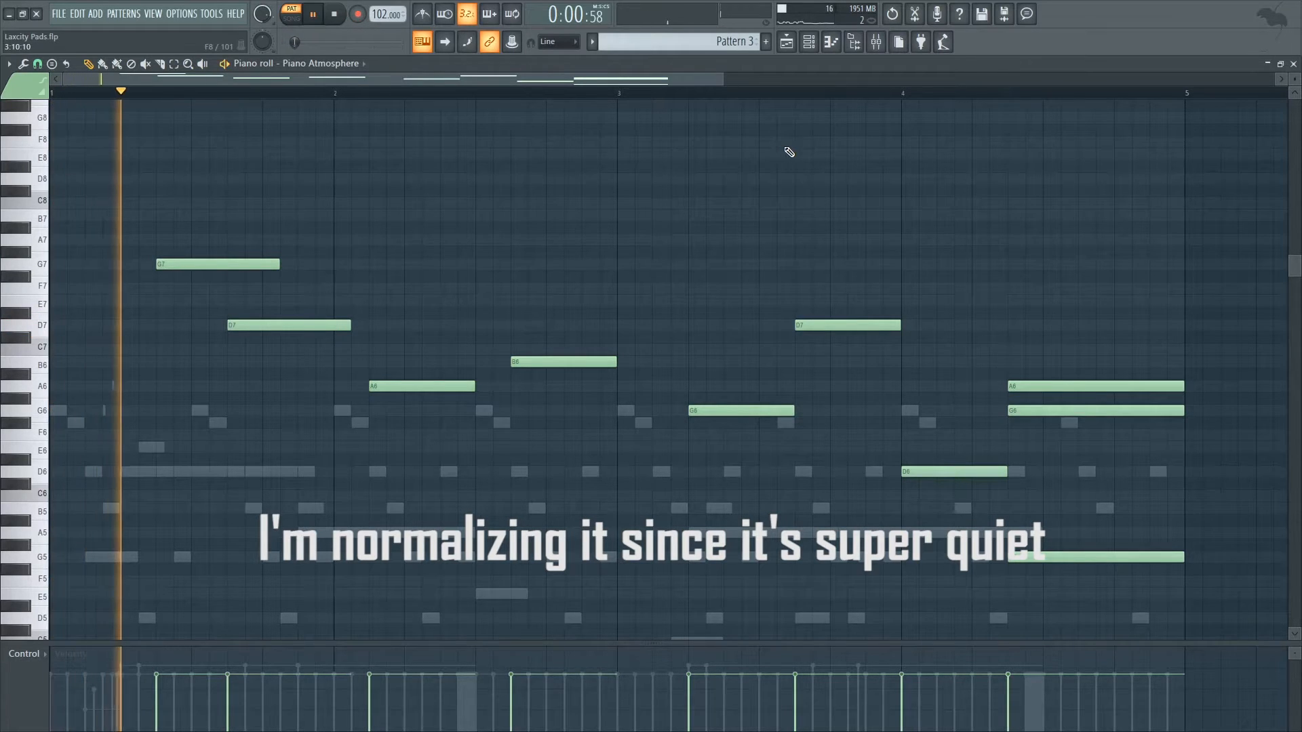
left_click_drag(721, 82, 956, 80)
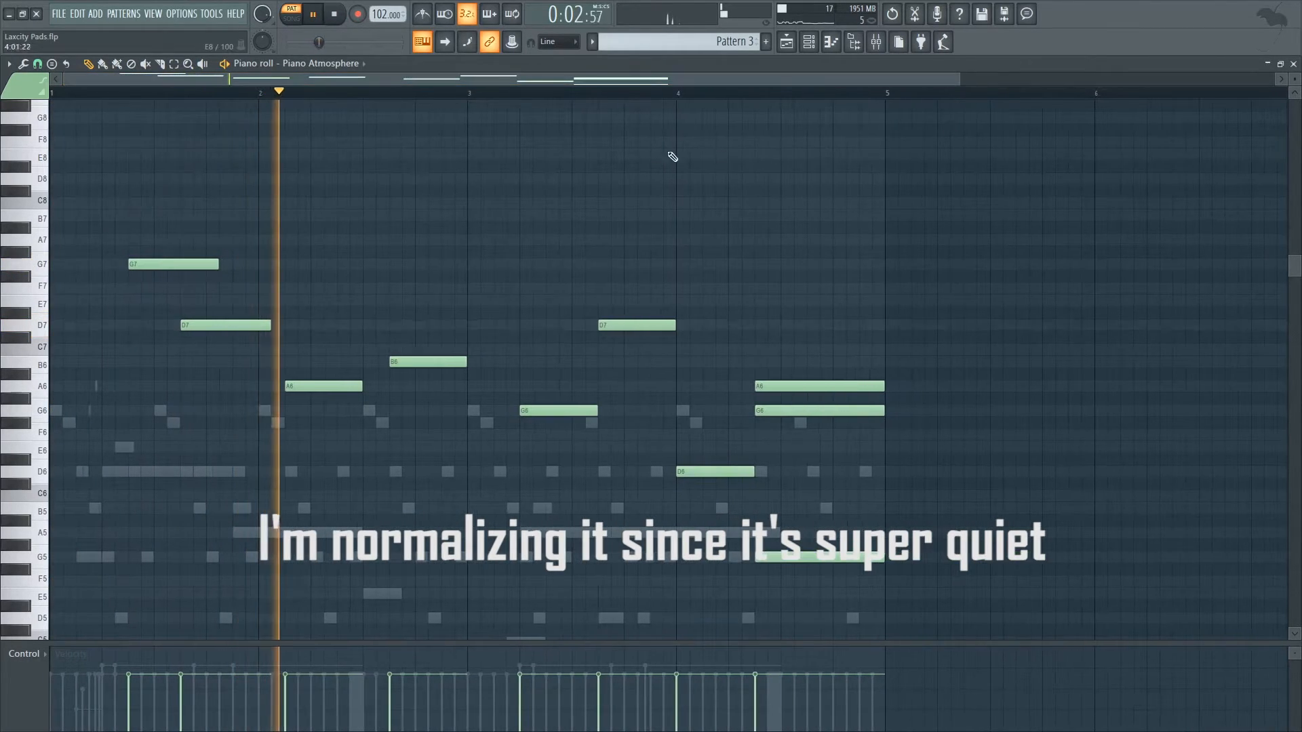
left_click(334, 15)
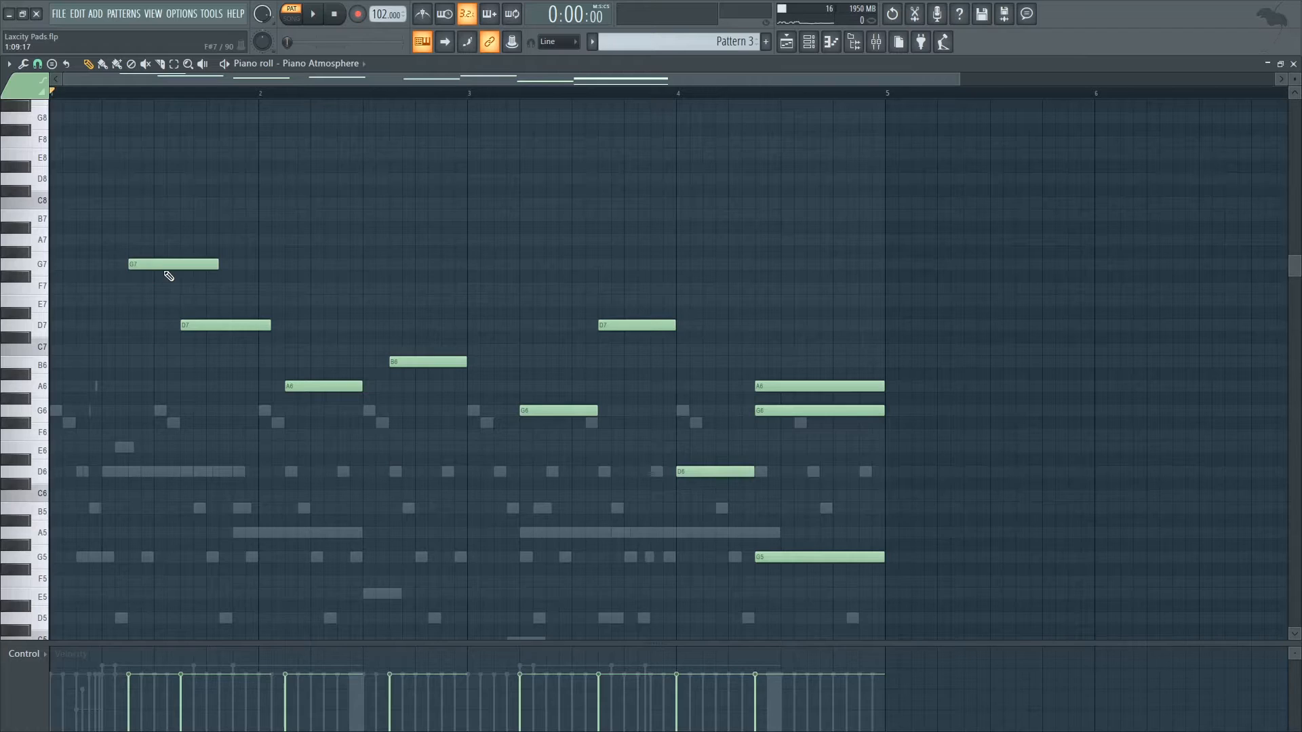
Select the Piano Atmosphere mixer track and check its LXPHall reverb and Fruity Parametric EQ 2 settings.
left_click(1293, 64)
left_click(610, 383)
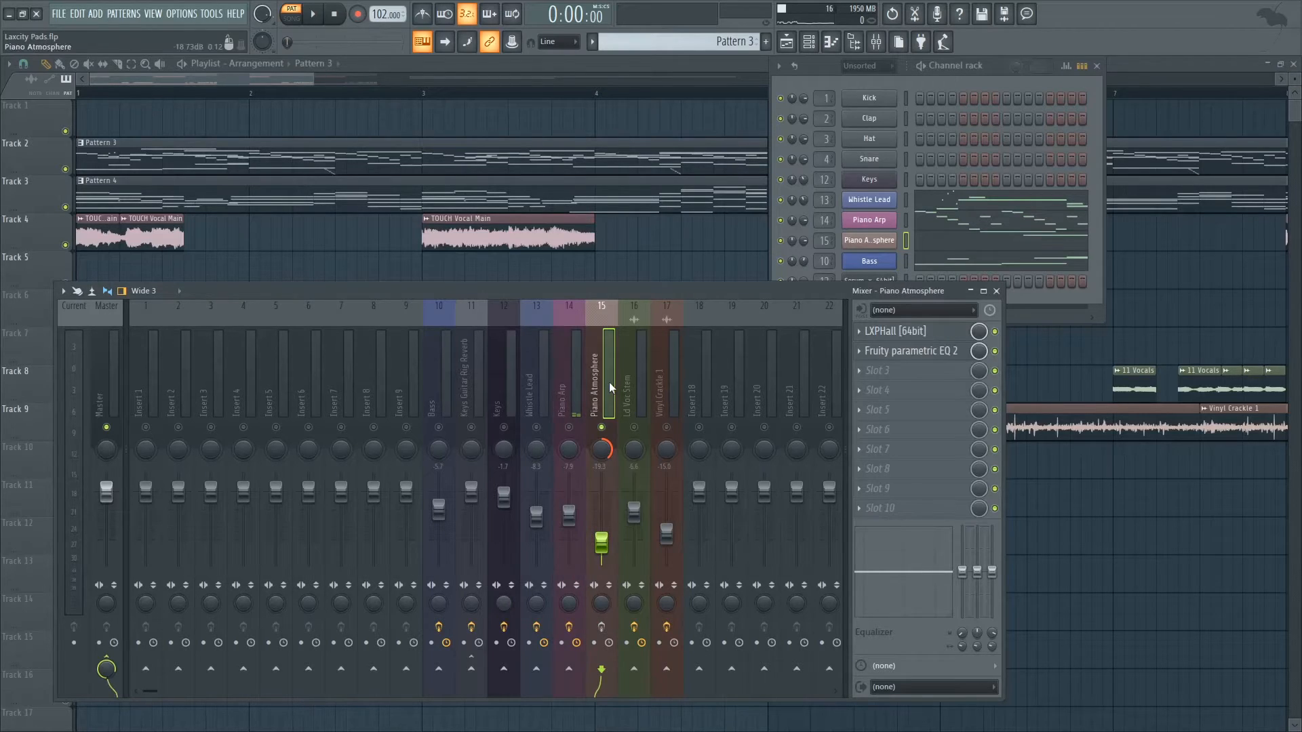
left_click(909, 332)
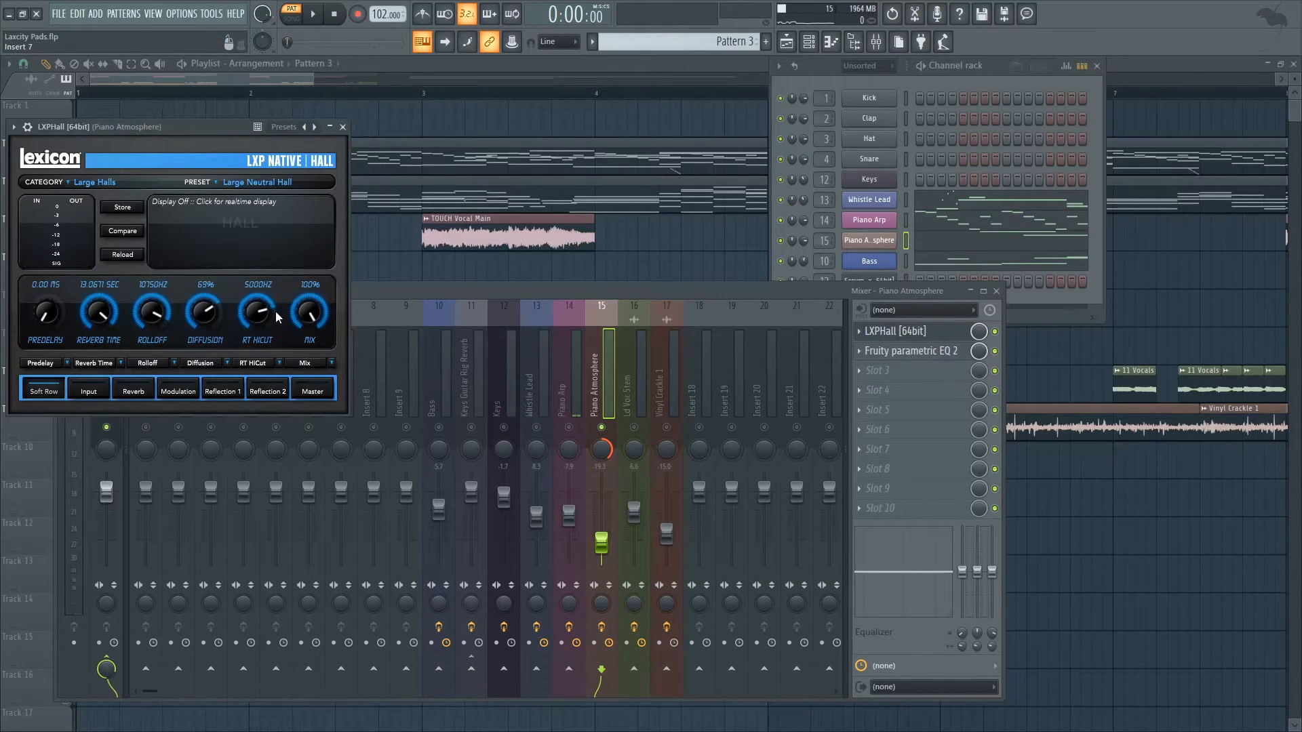
left_click(887, 351)
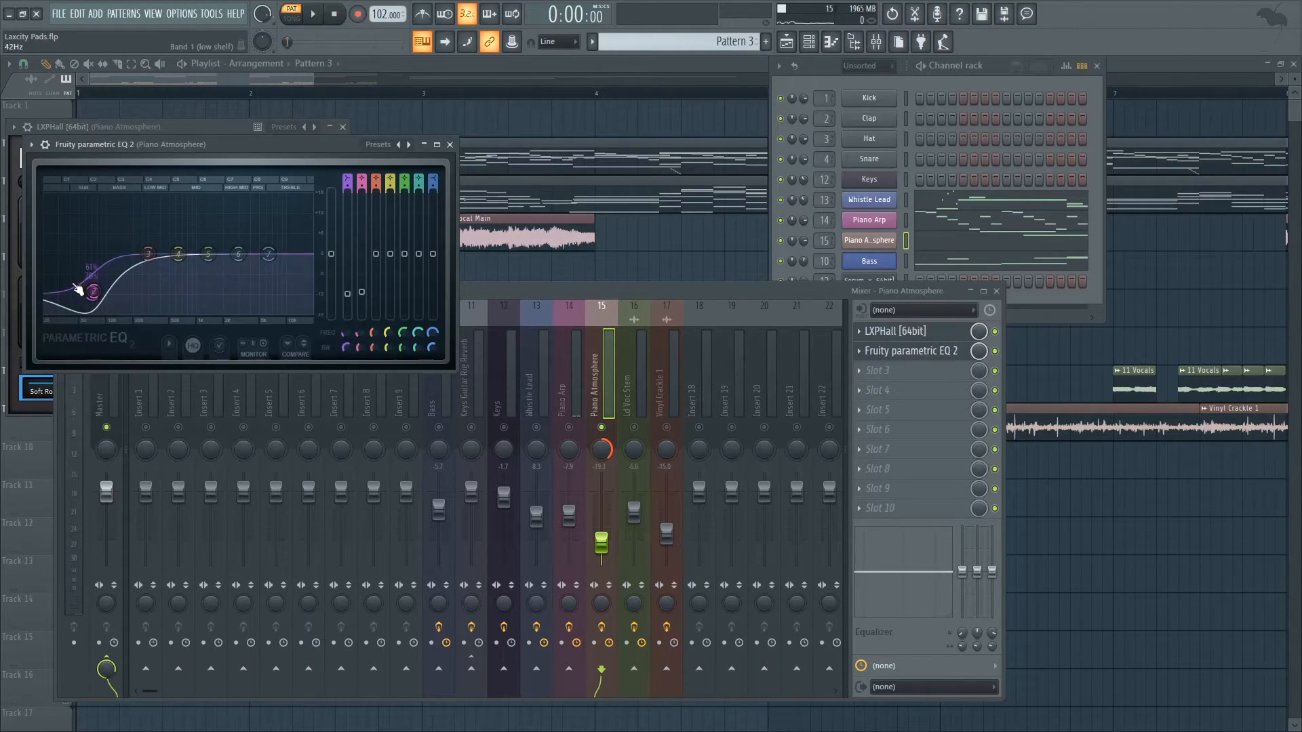
left_click(450, 144)
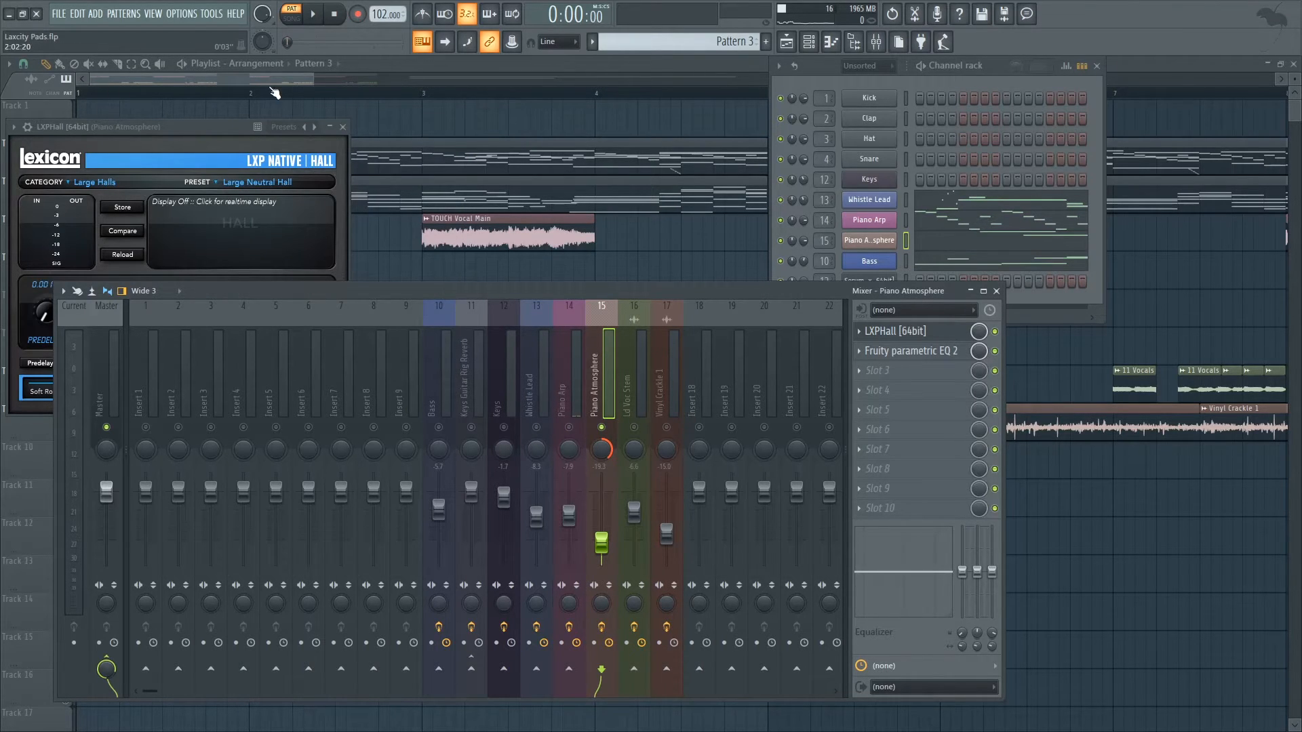
Review the Piano Arp notes in the piano roll and play the arpeggio together with Piano Atmosphere.
key("F12")
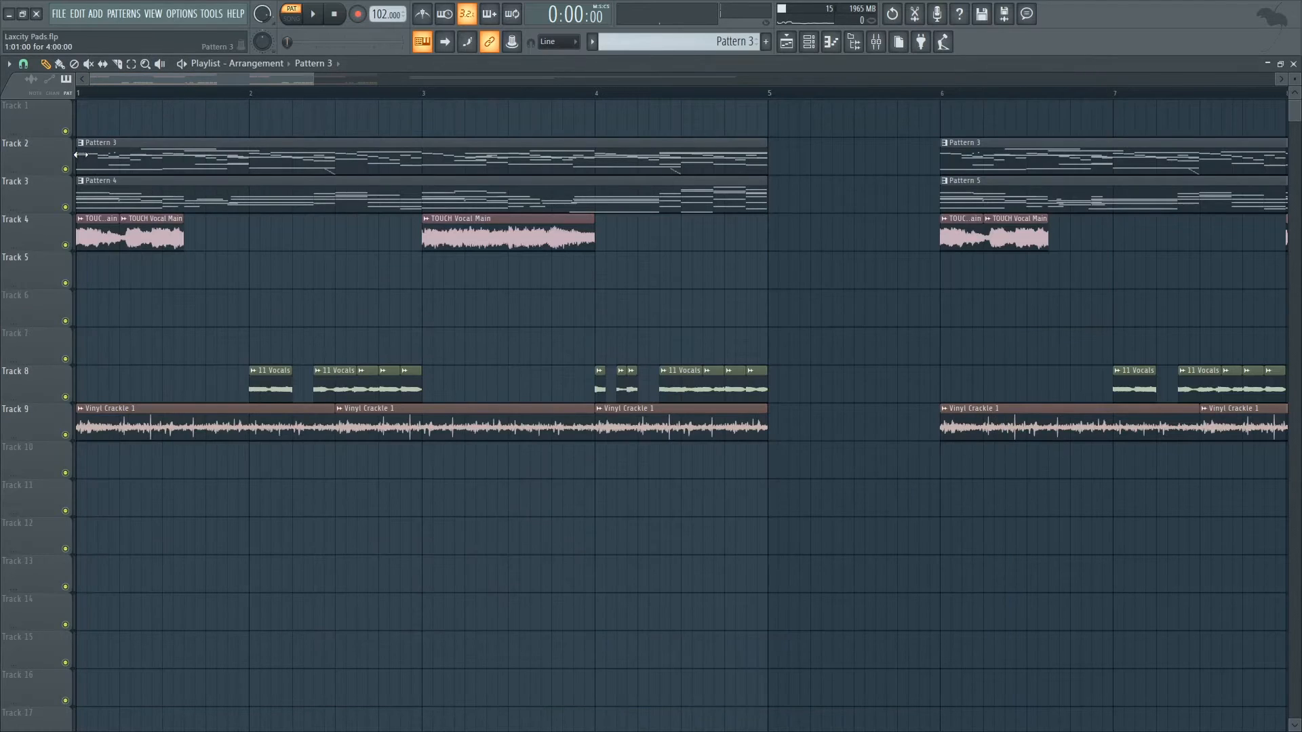
left_click(809, 42)
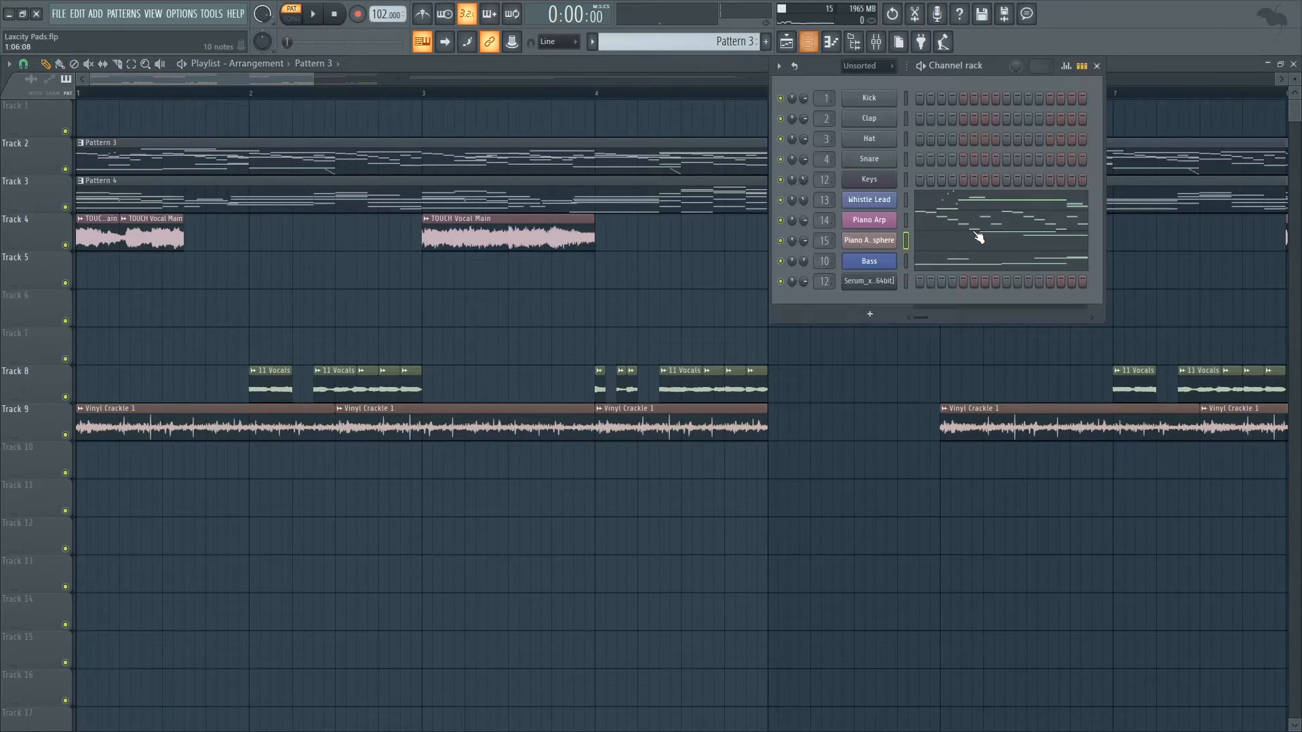
left_click(980, 217)
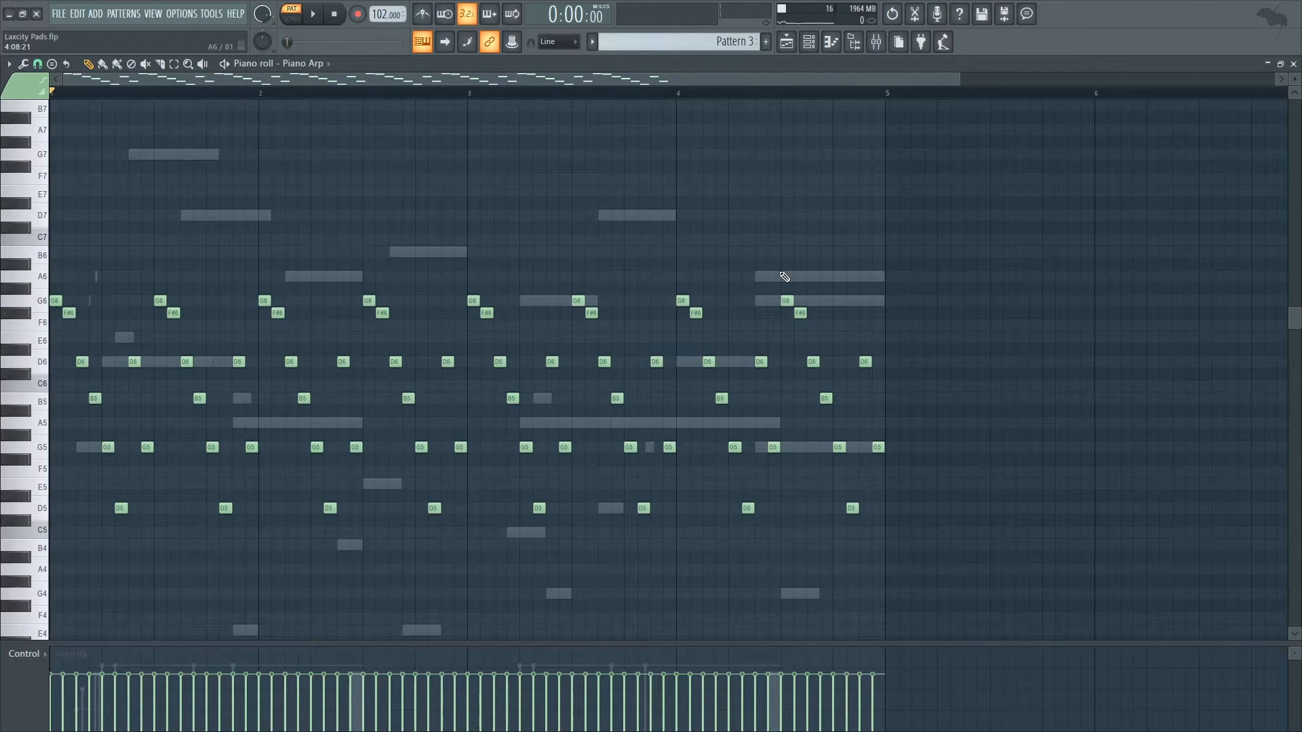
scroll(806, 282, "up", 4)
left_click(1294, 63)
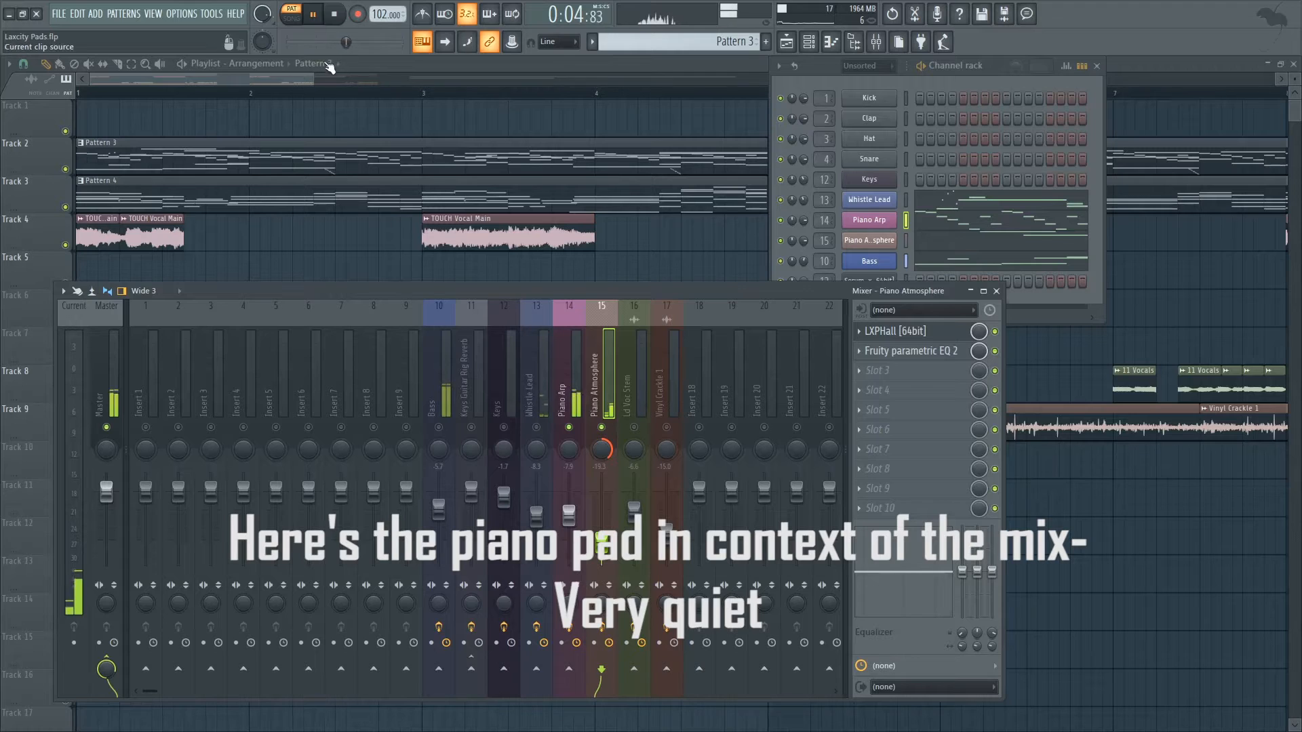
left_click(335, 14)
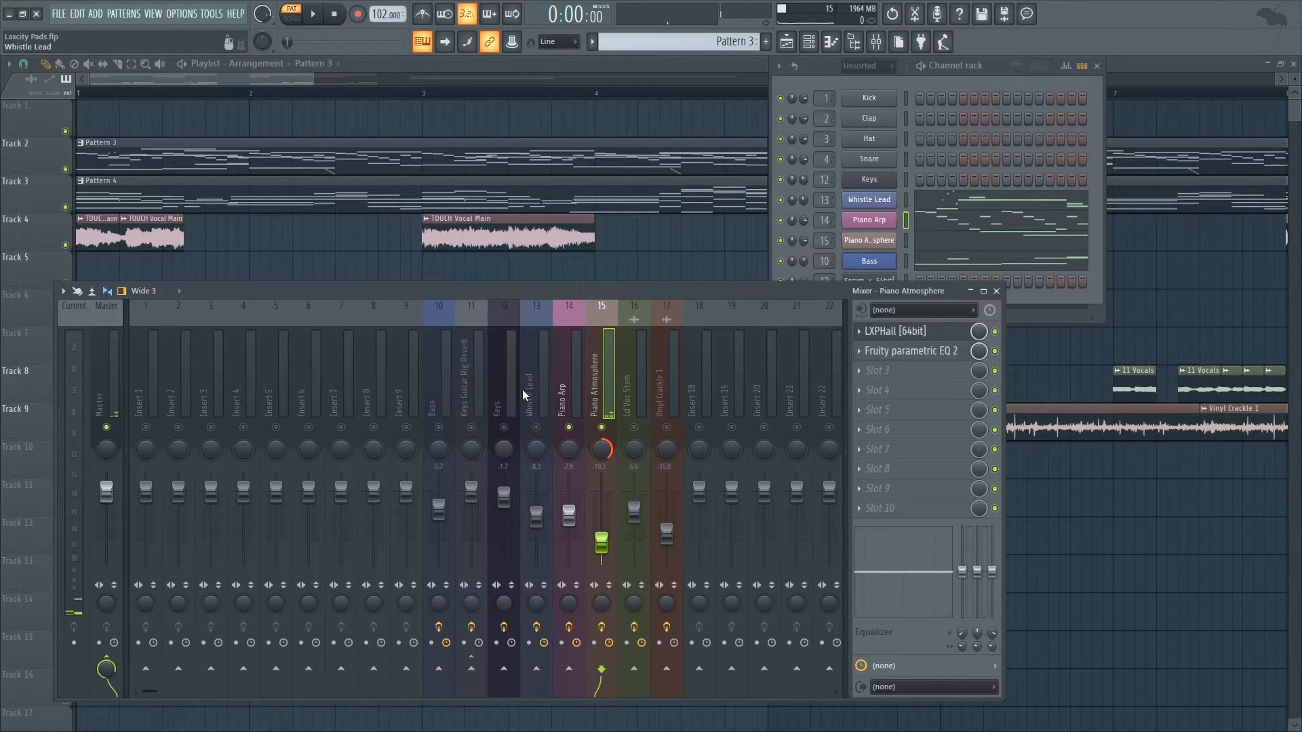
Isolate the Whistle Lead mixer track and play its Pattern 3 notes in the piano roll.
left_click(537, 428)
left_click(575, 435)
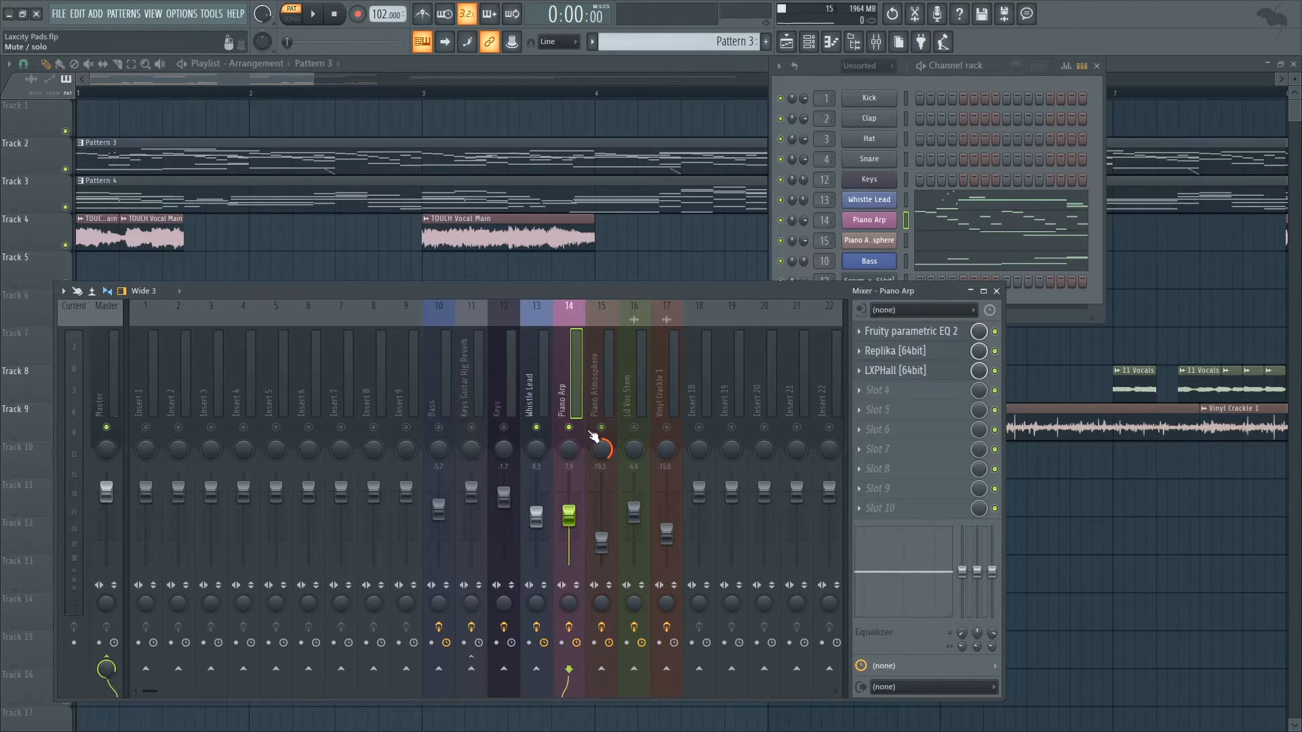
left_click(931, 206)
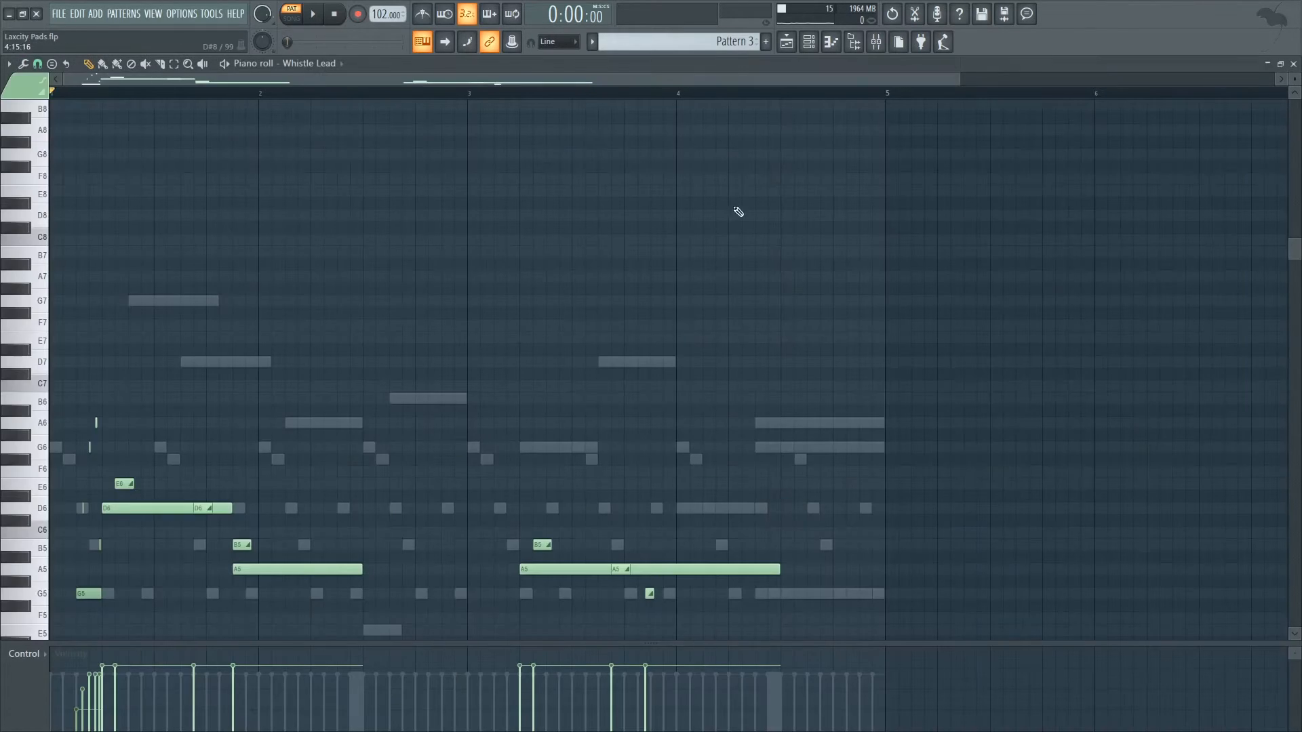
scroll(583, 193, "down", 3)
key("space")
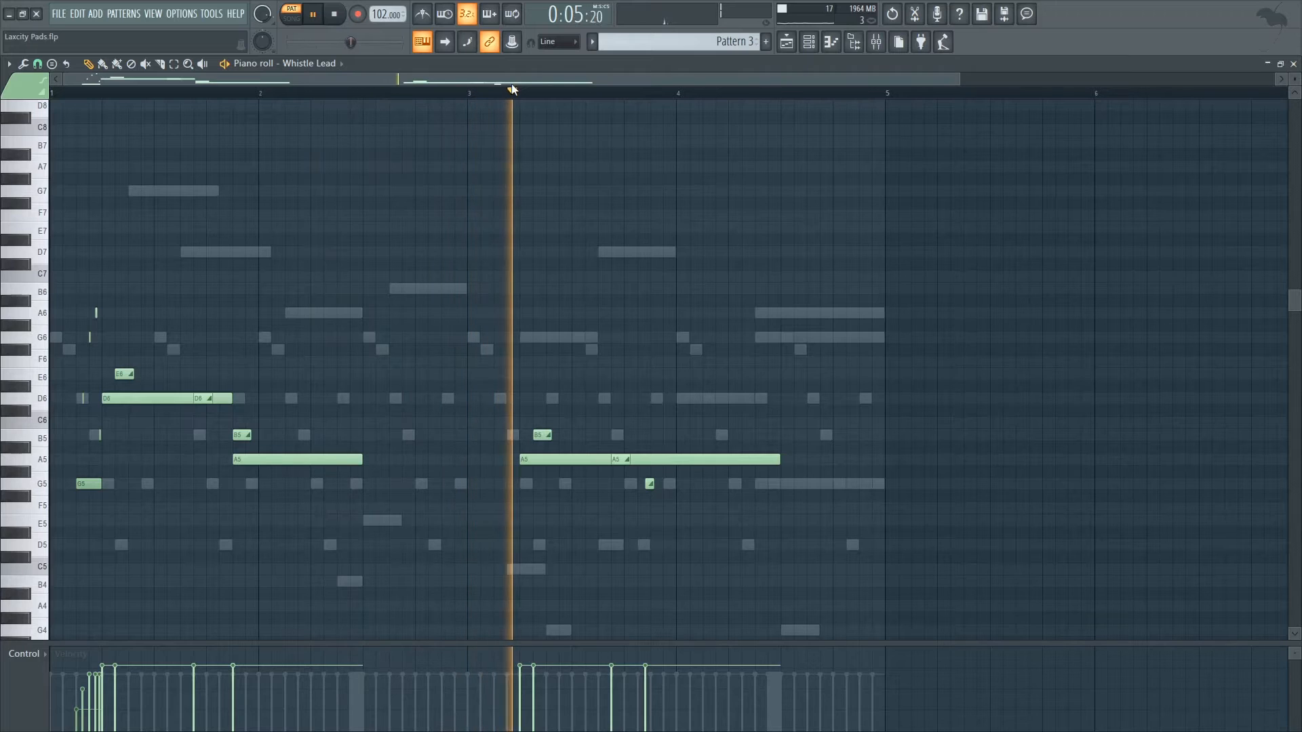
key("space")
Examine the short slide notes at the beginning of the Whistle Lead melody up close and replay the part.
left_click_drag(952, 86, 275, 371)
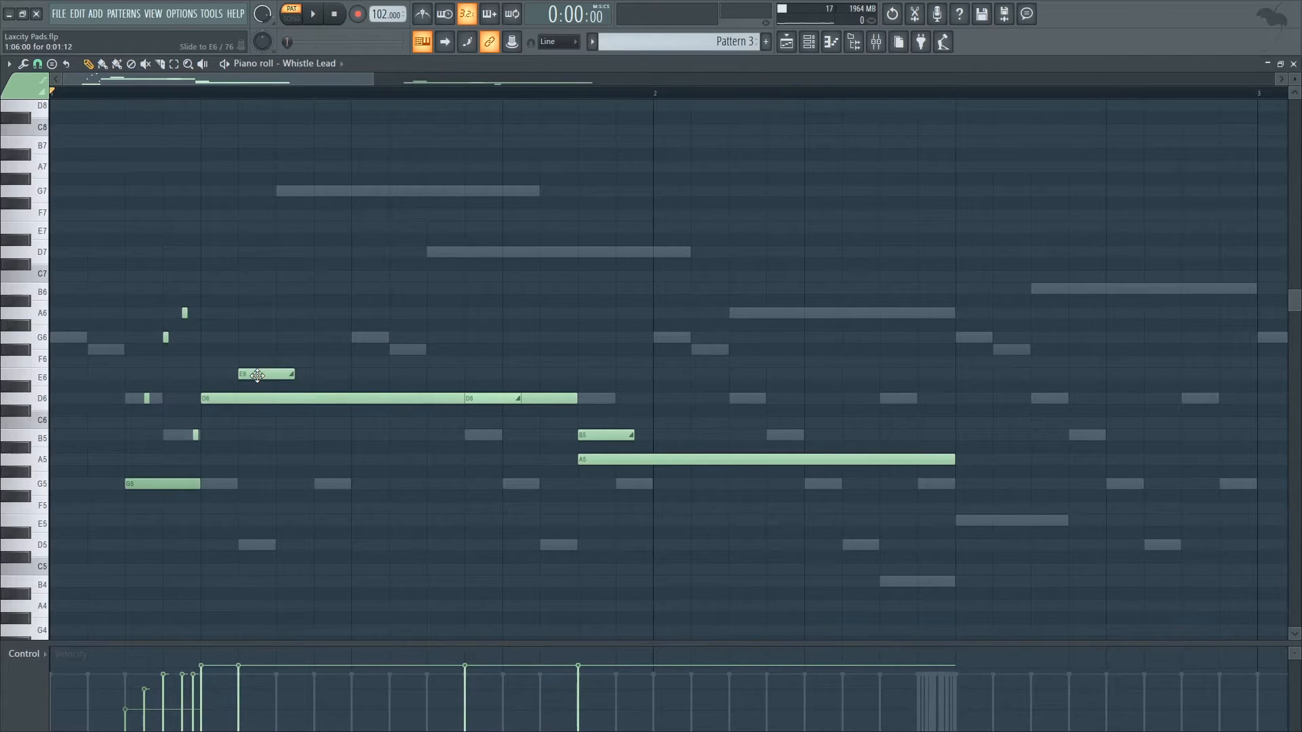
left_click_drag(366, 82, 210, 82)
left_click(212, 95)
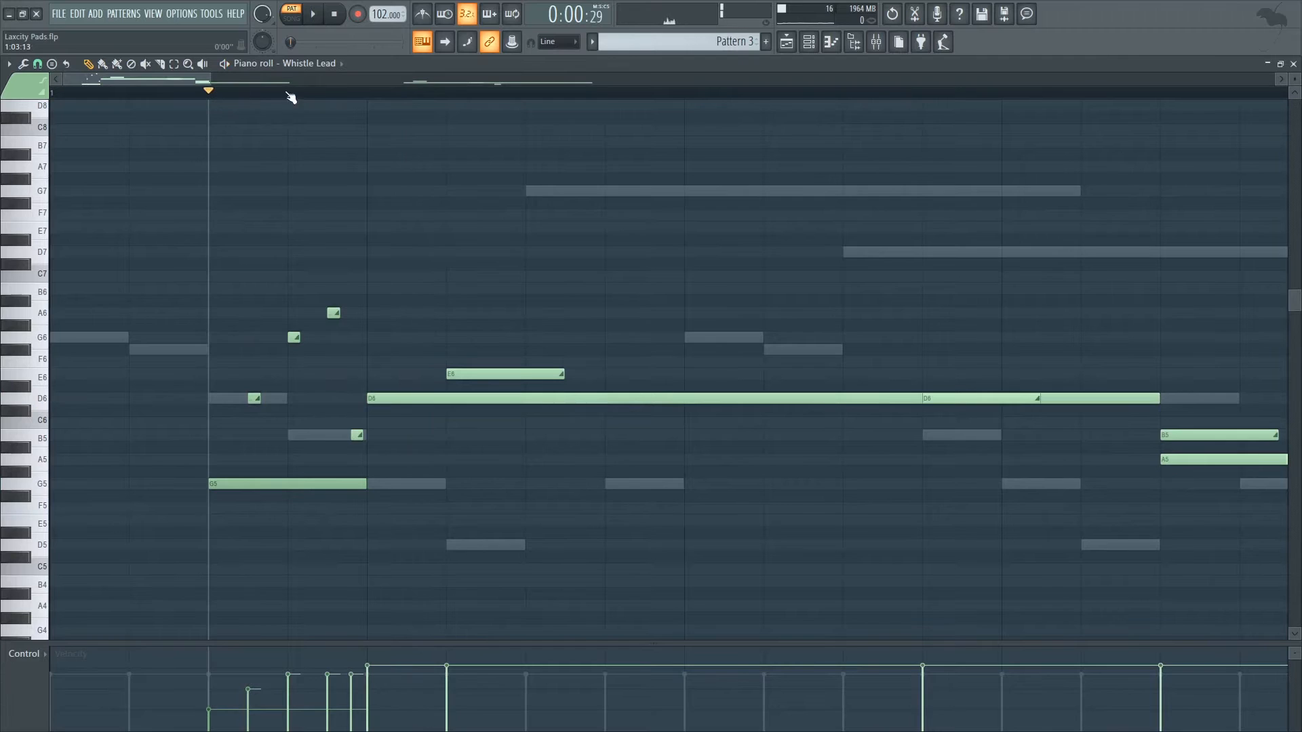
left_click(372, 93)
left_click_drag(212, 80, 797, 148)
key("space")
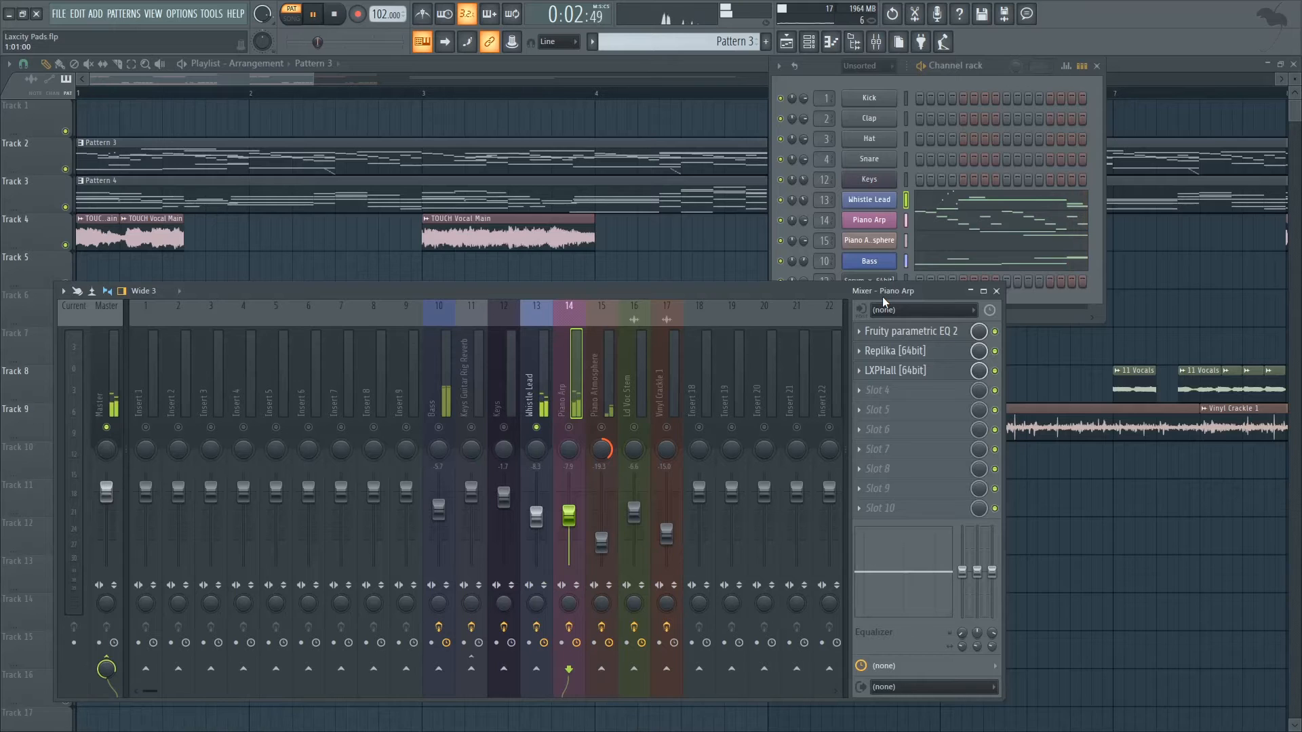
Select the Whistle Lead mixer track and inspect the Flutterbird speed, pitch, volume and pan modulation settings.
left_click(526, 376)
key("space")
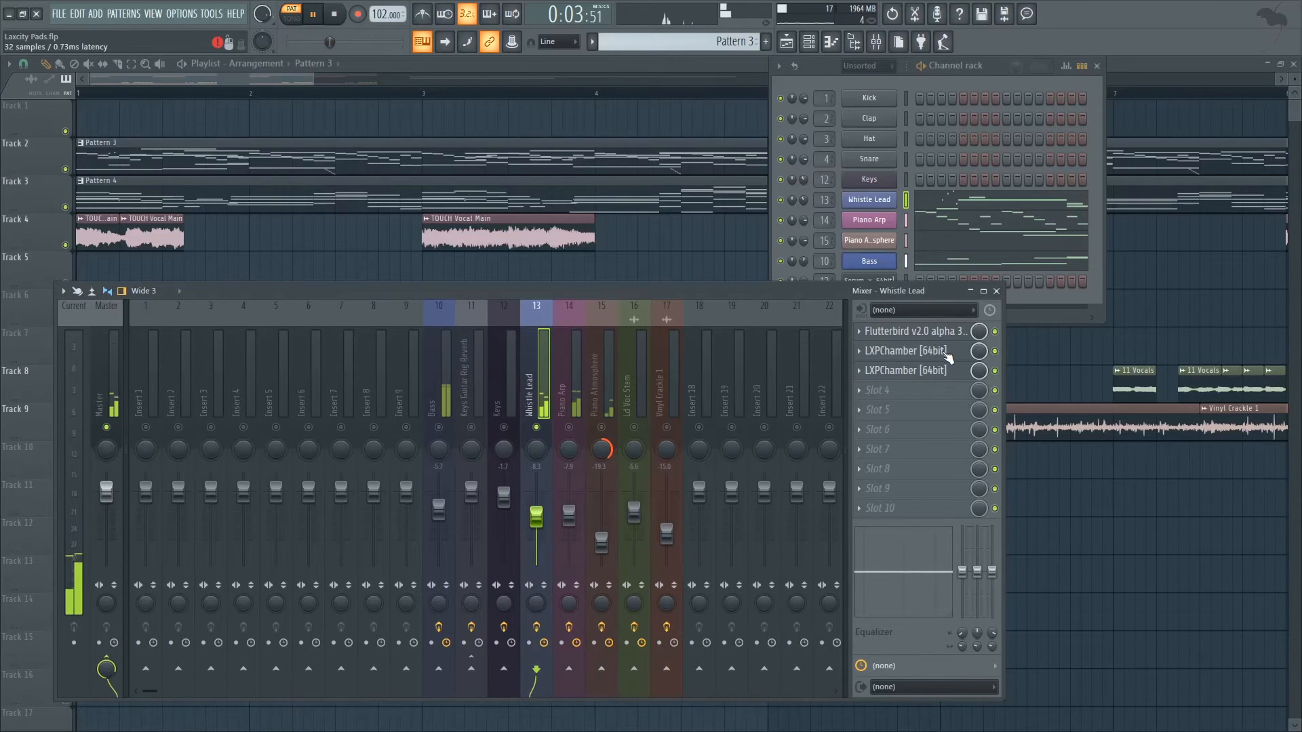
left_click(908, 331)
left_click_drag(307, 215, 337, 202)
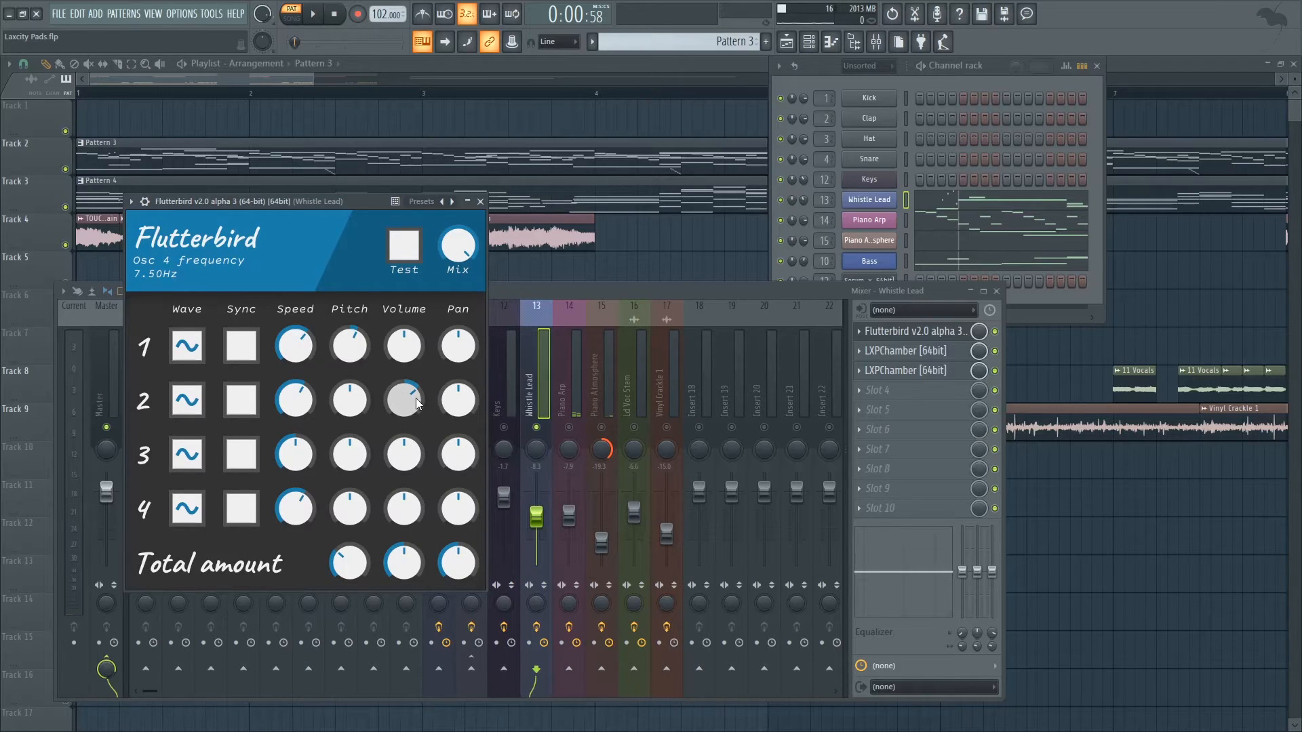
left_click(480, 202)
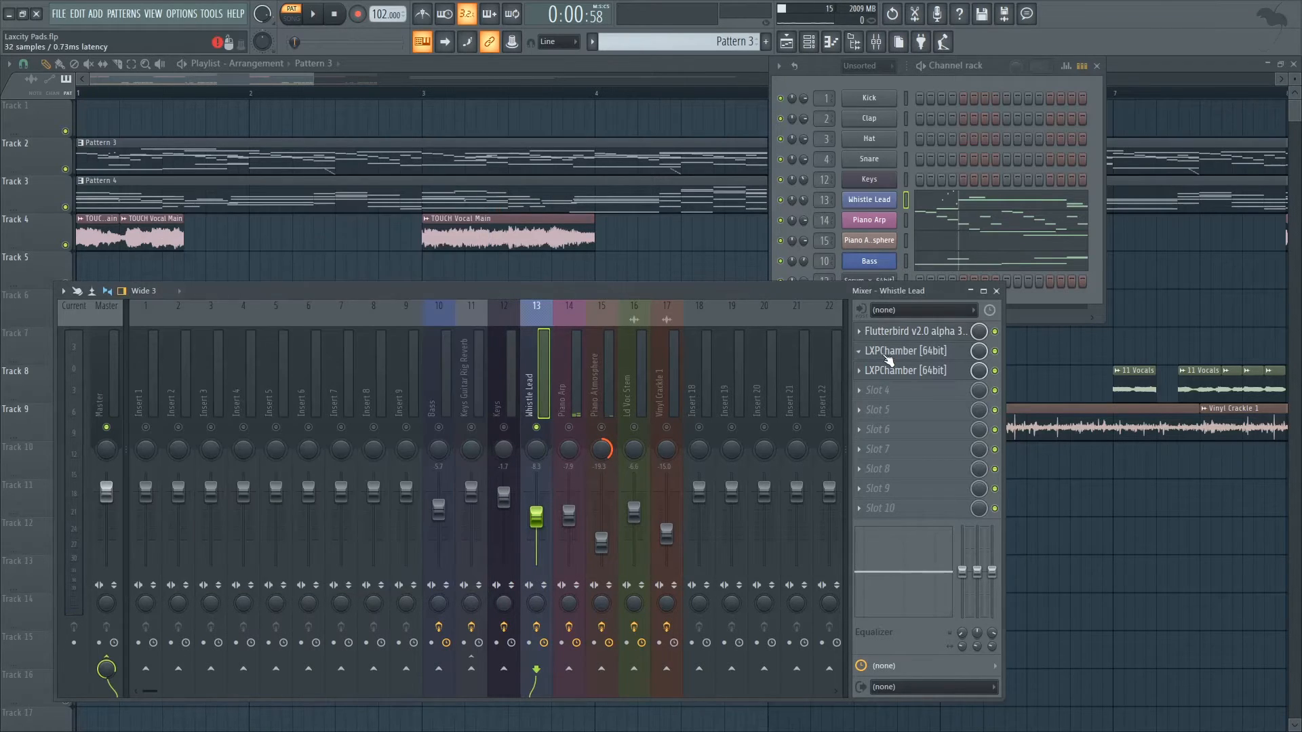
Open both LXPChamber reverbs on the Whistle Lead track and bring the mixer back in front.
left_click(889, 356)
left_click(900, 383)
left_click(909, 363)
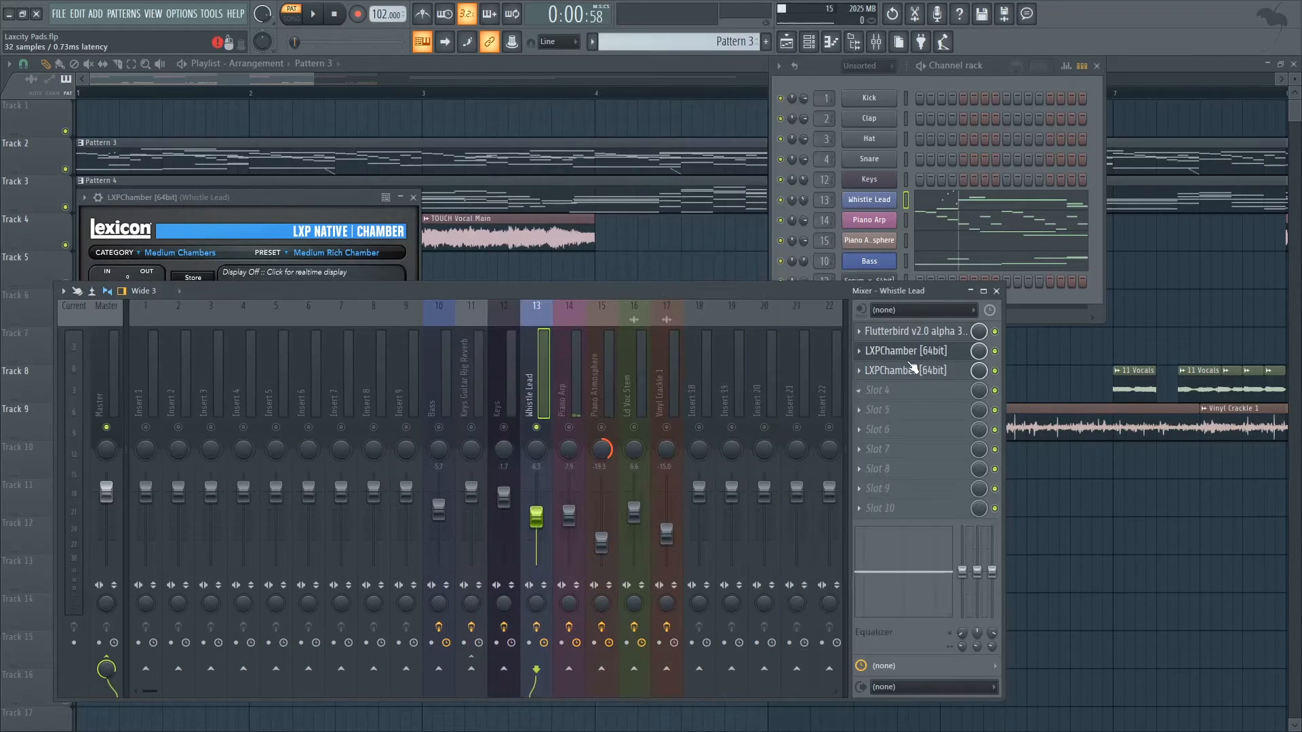
left_click(921, 371)
left_click(542, 296)
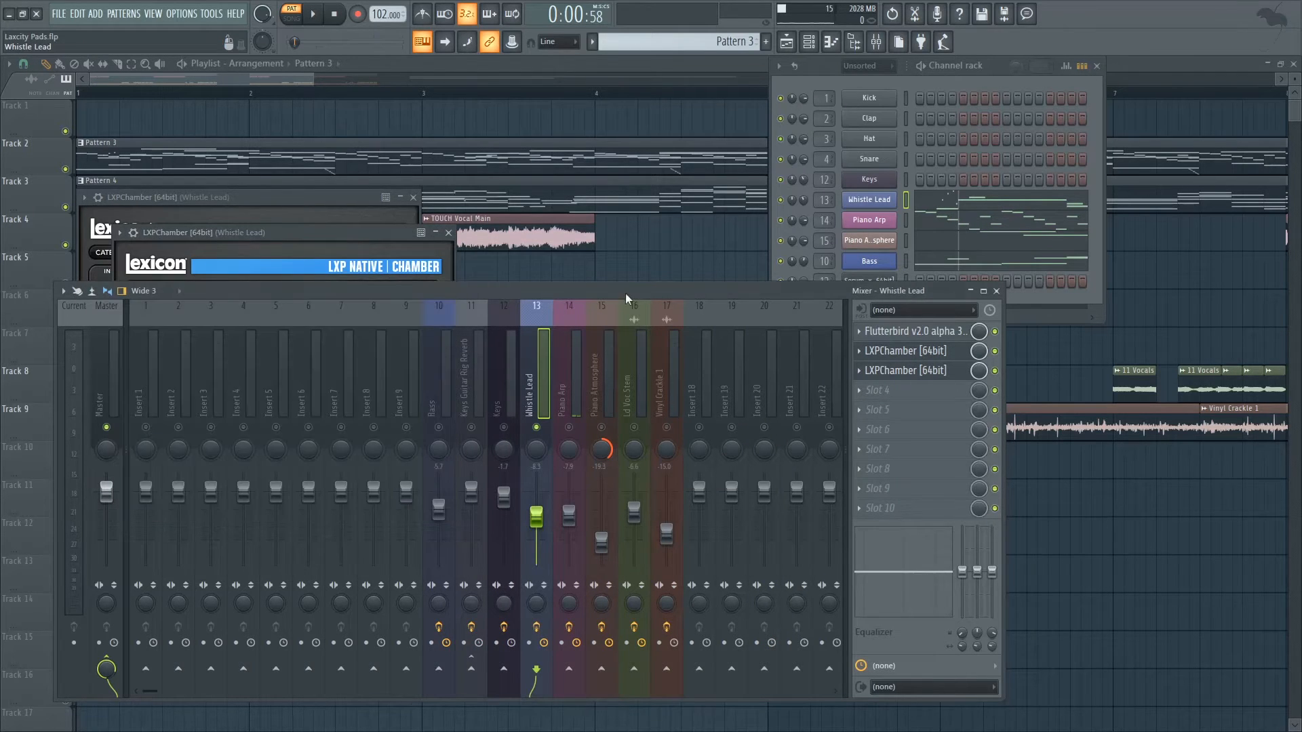
Compare the Whistle Lead dry and wet by switching both LXPChamber reverbs off and back on during playback.
key("space")
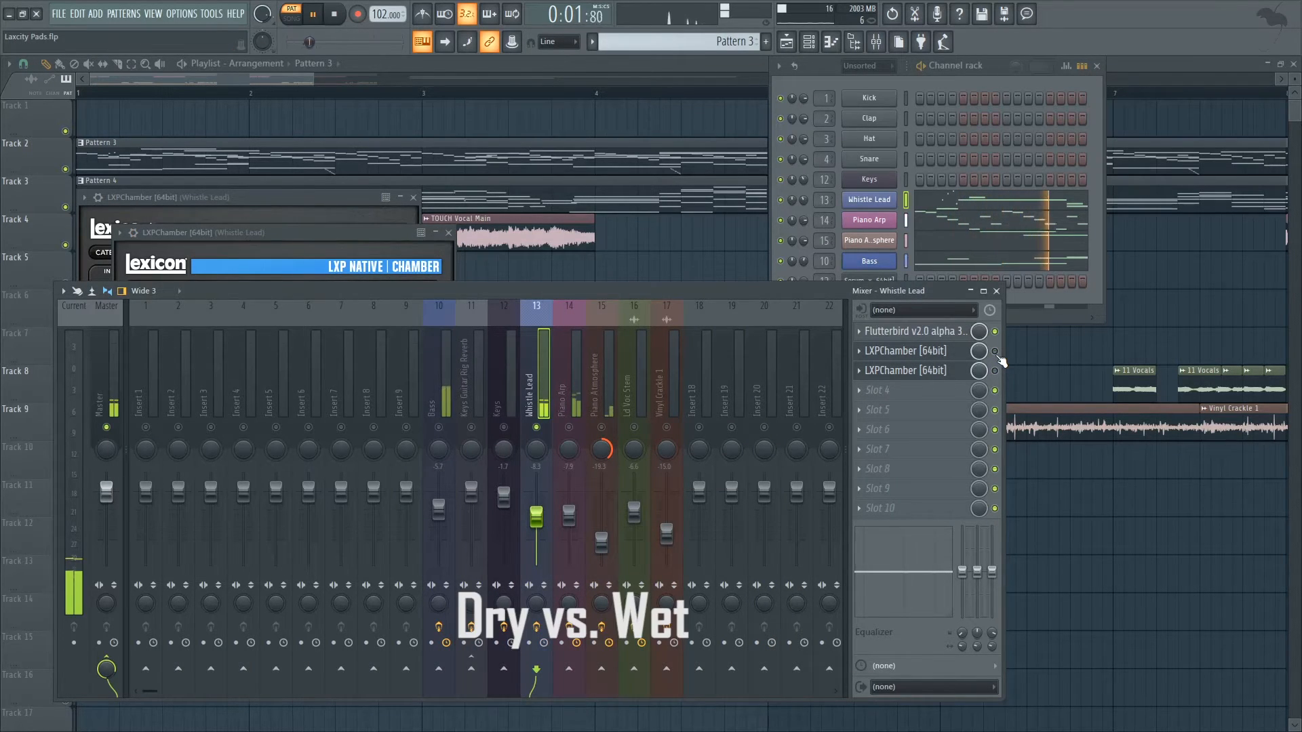
left_click(996, 351)
left_click(996, 371)
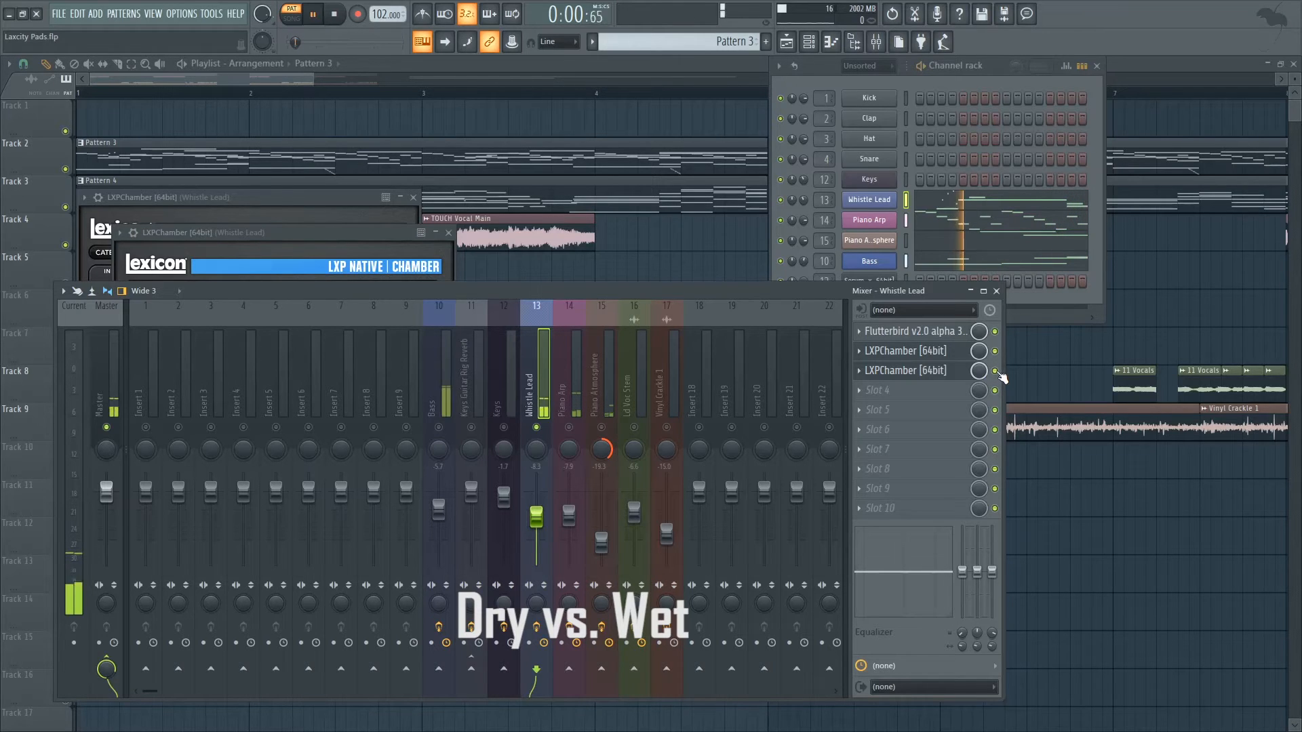
key("space")
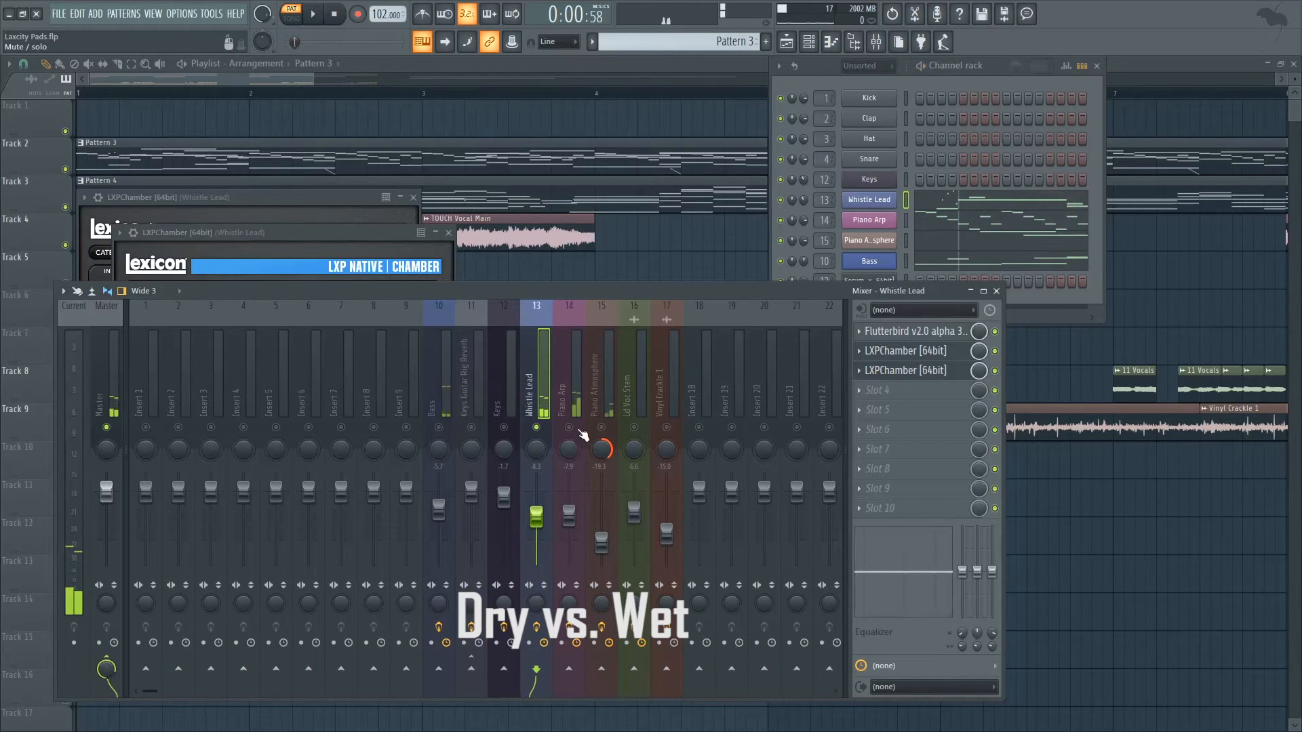
Unmute the remaining instrument tracks and Ld Voc Stem in the mixer, playing the arrangement from the start in song mode.
left_click(601, 428)
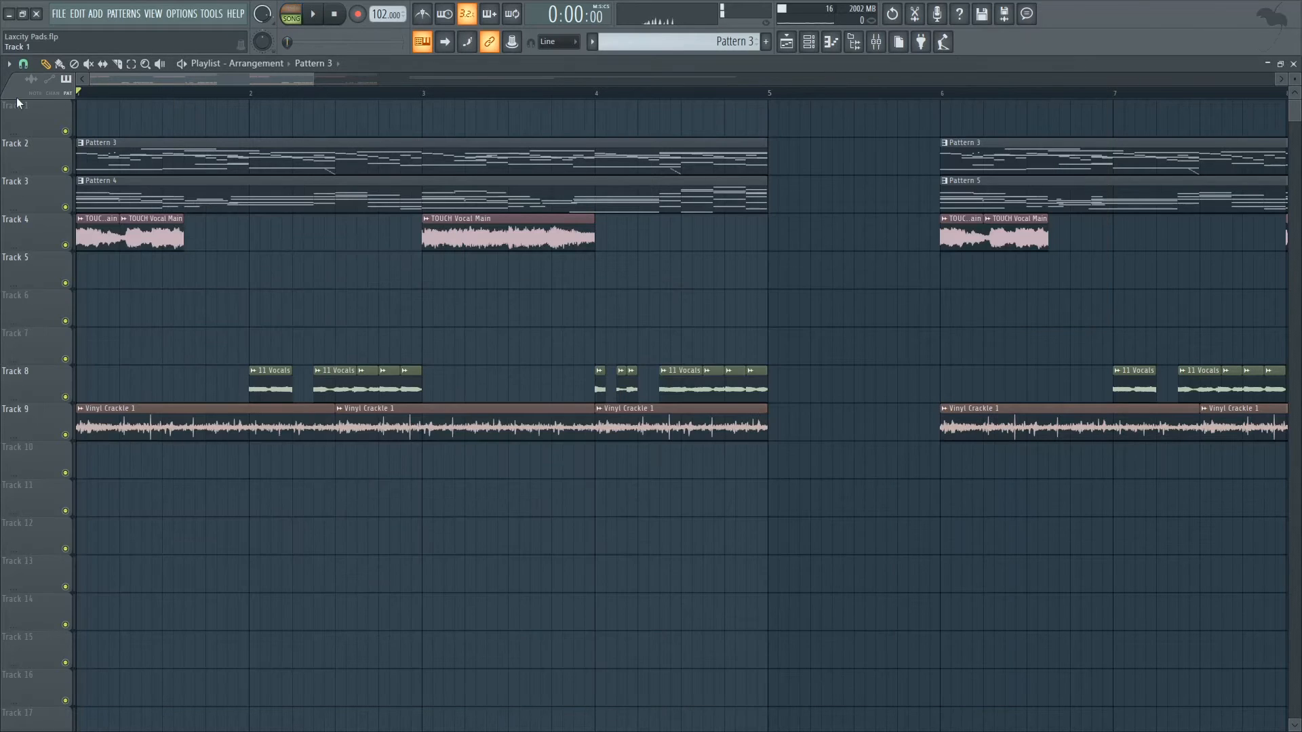
key("space")
left_click_drag(316, 78, 409, 79)
key("space")
left_click(876, 42)
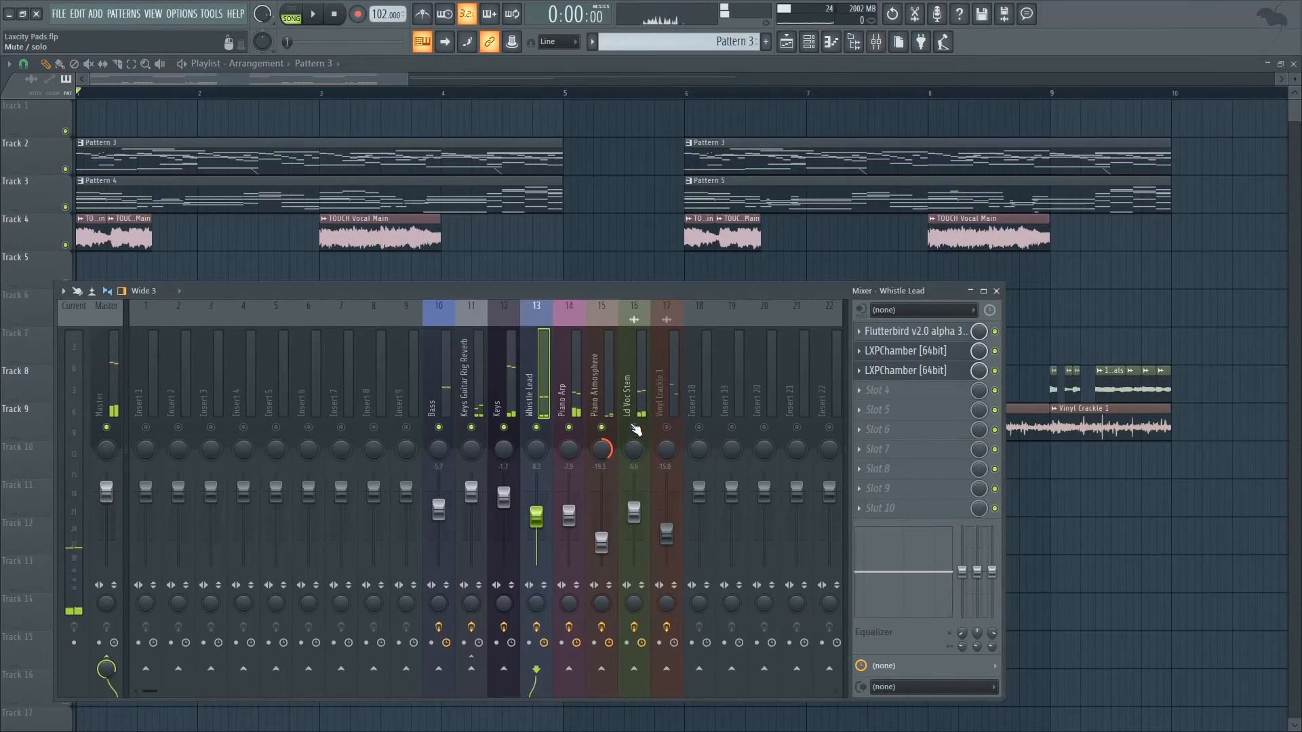
key("space")
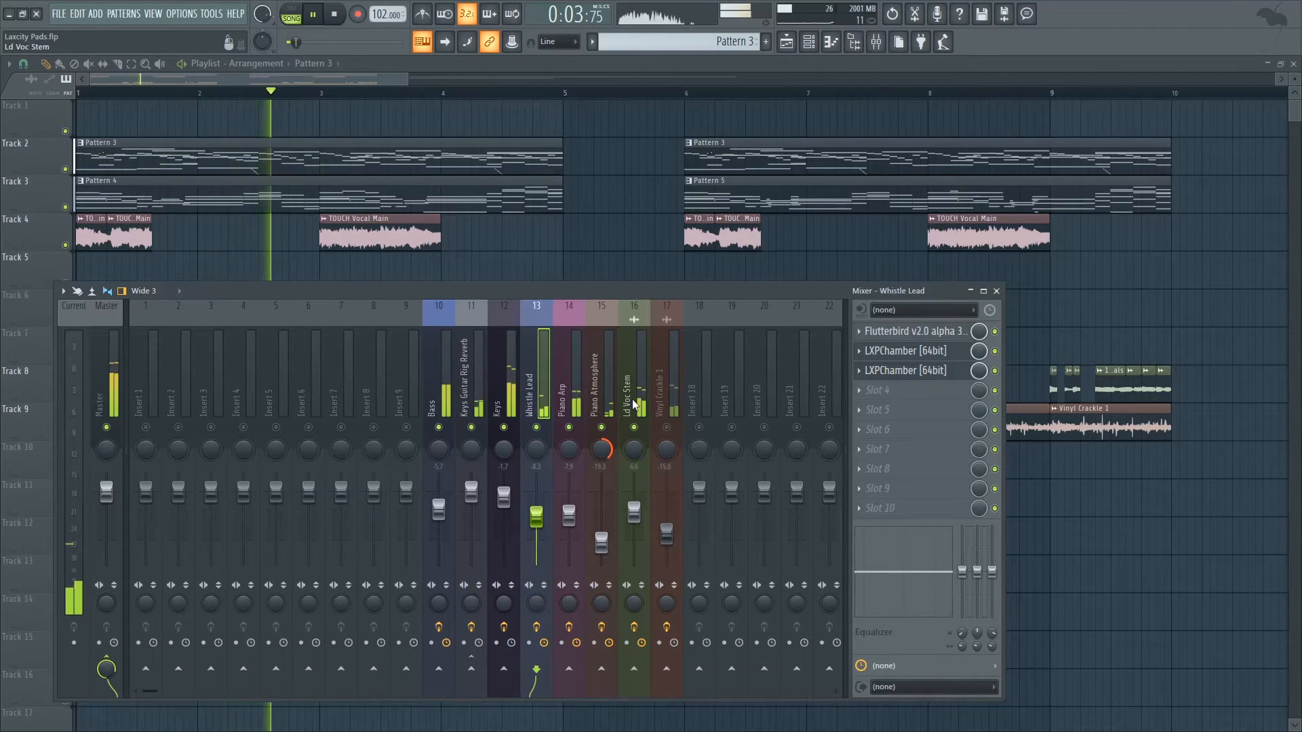
left_click(335, 13)
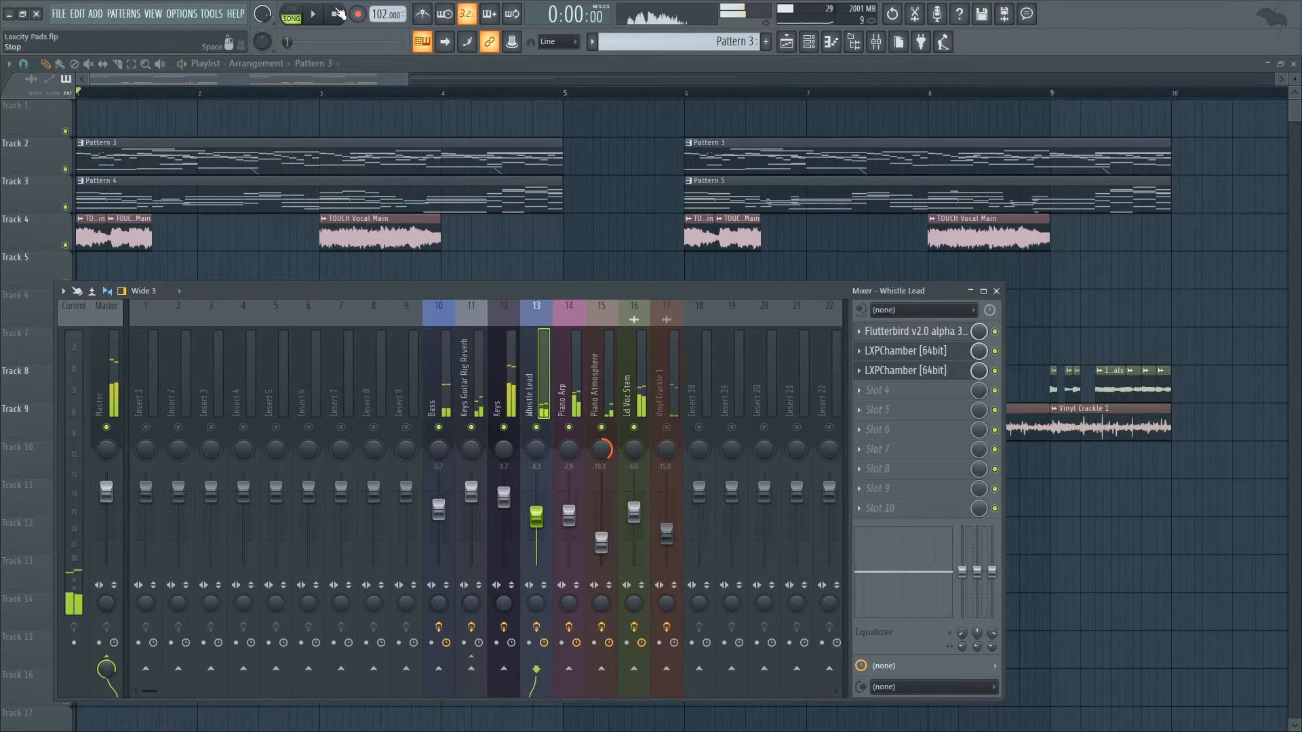
Inspect the Fruity parametric EQ 2 curve on the Vinyl Crackle 1 track and play the arrangement with the crackle.
left_click(674, 392)
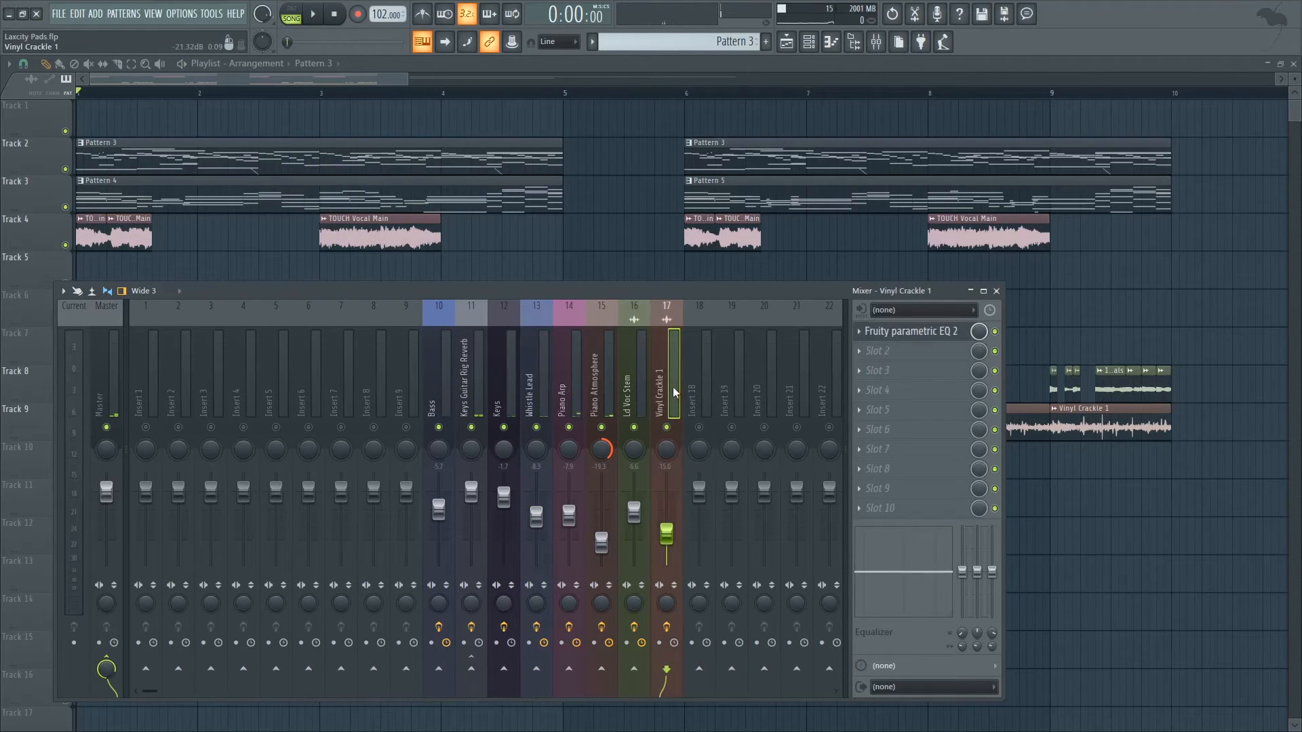
left_click(924, 336)
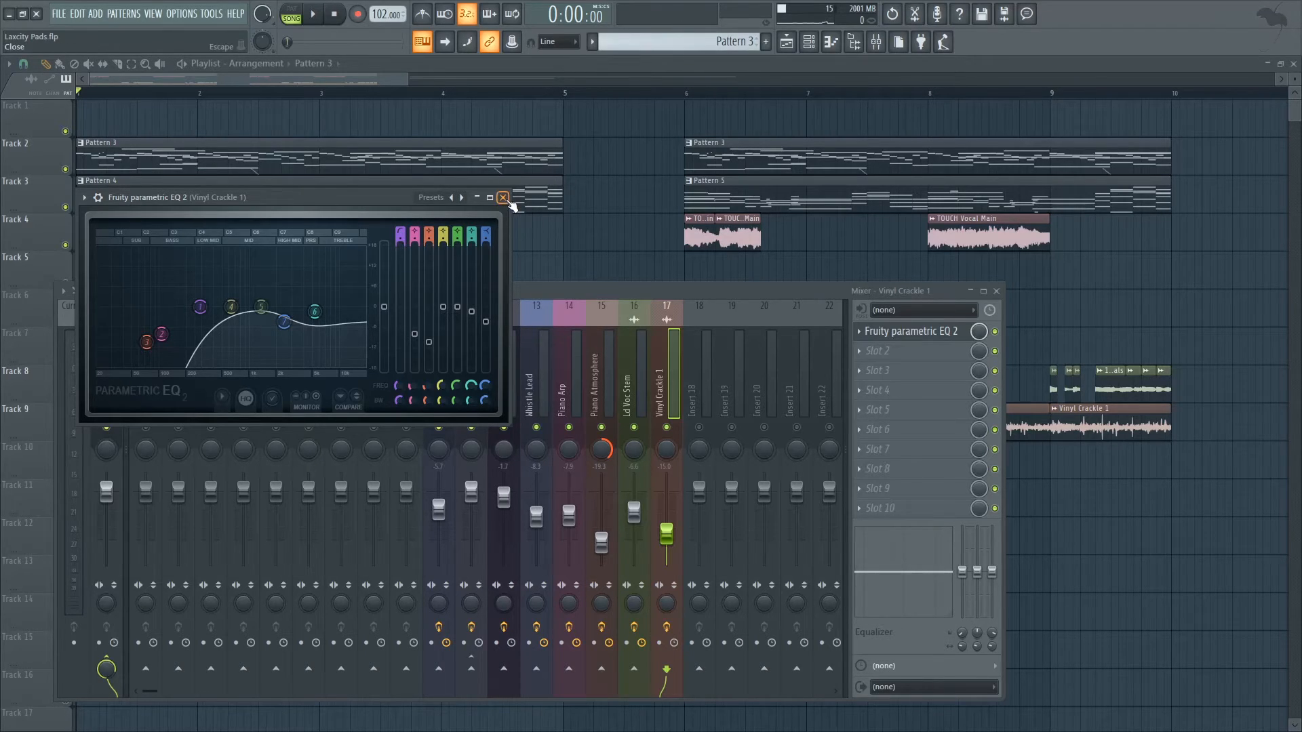
left_click(503, 197)
key("space")
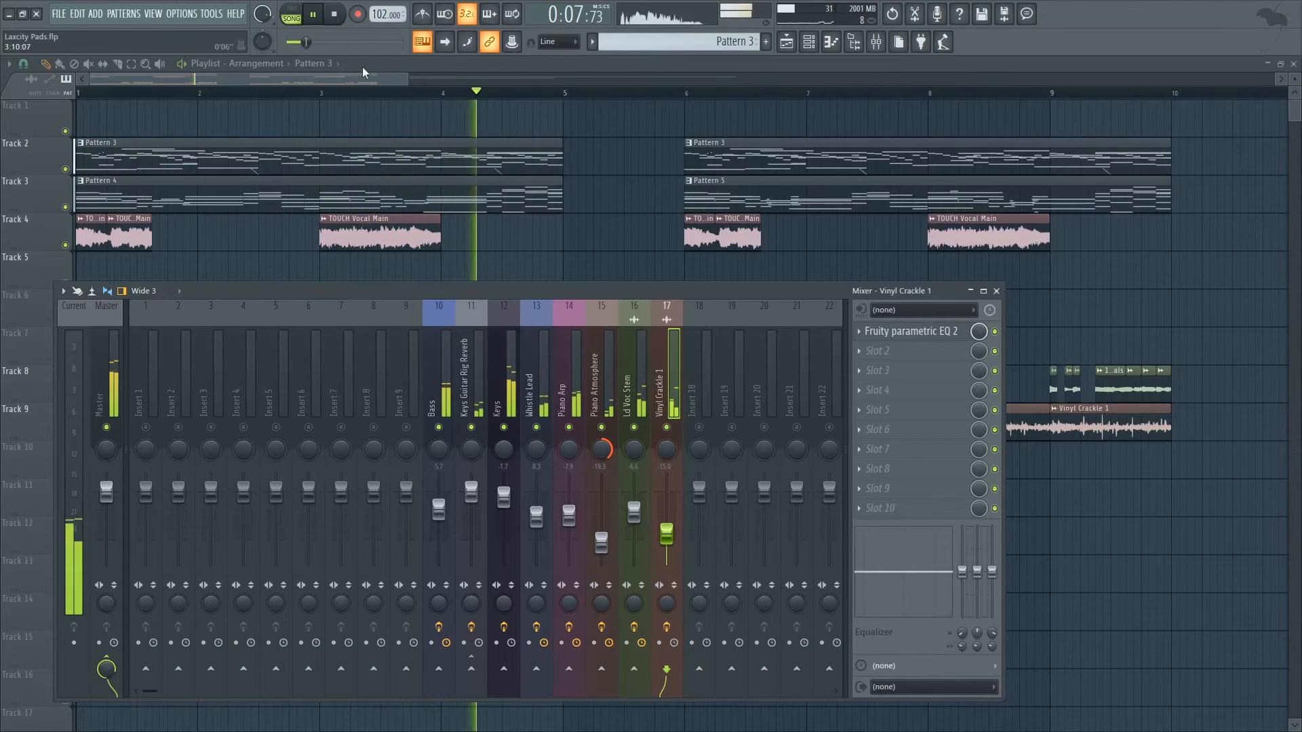
left_click(334, 14)
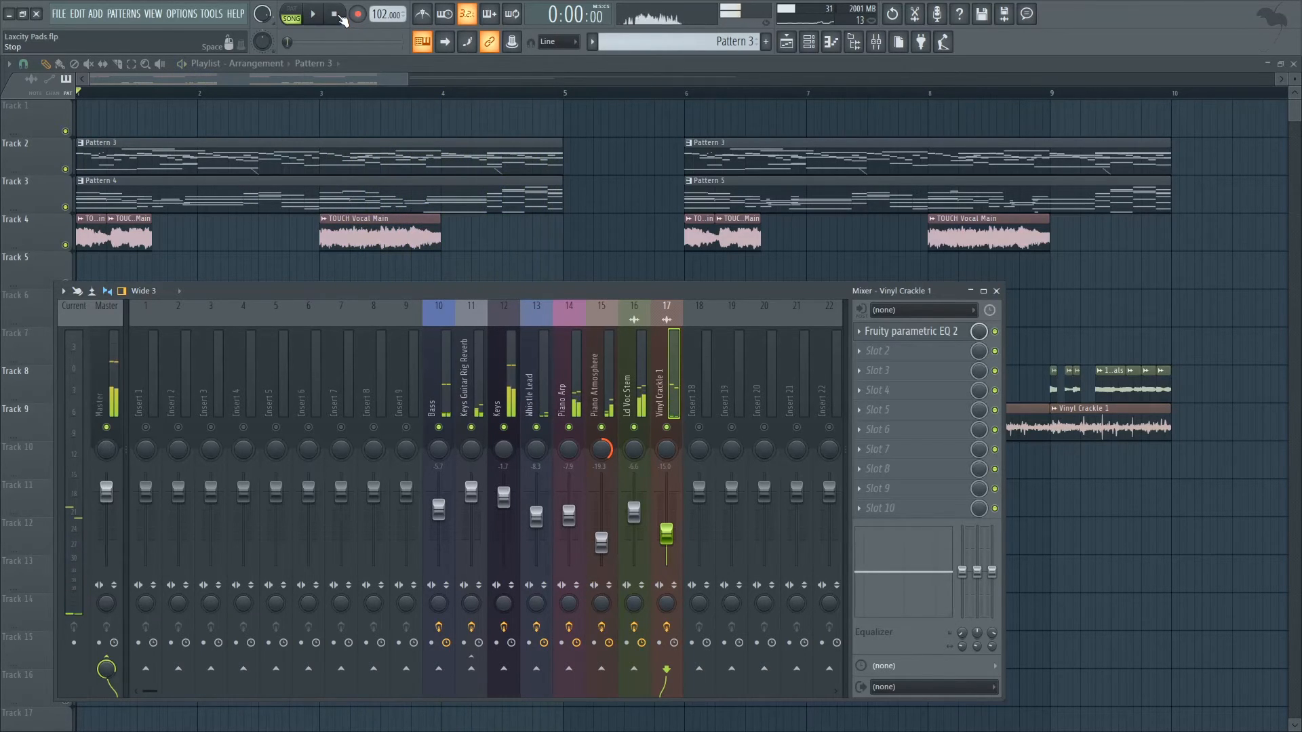
Select Pattern 5, move the song position to bar 6 and show the channel rack and mixer.
left_click_drag(404, 78, 618, 77)
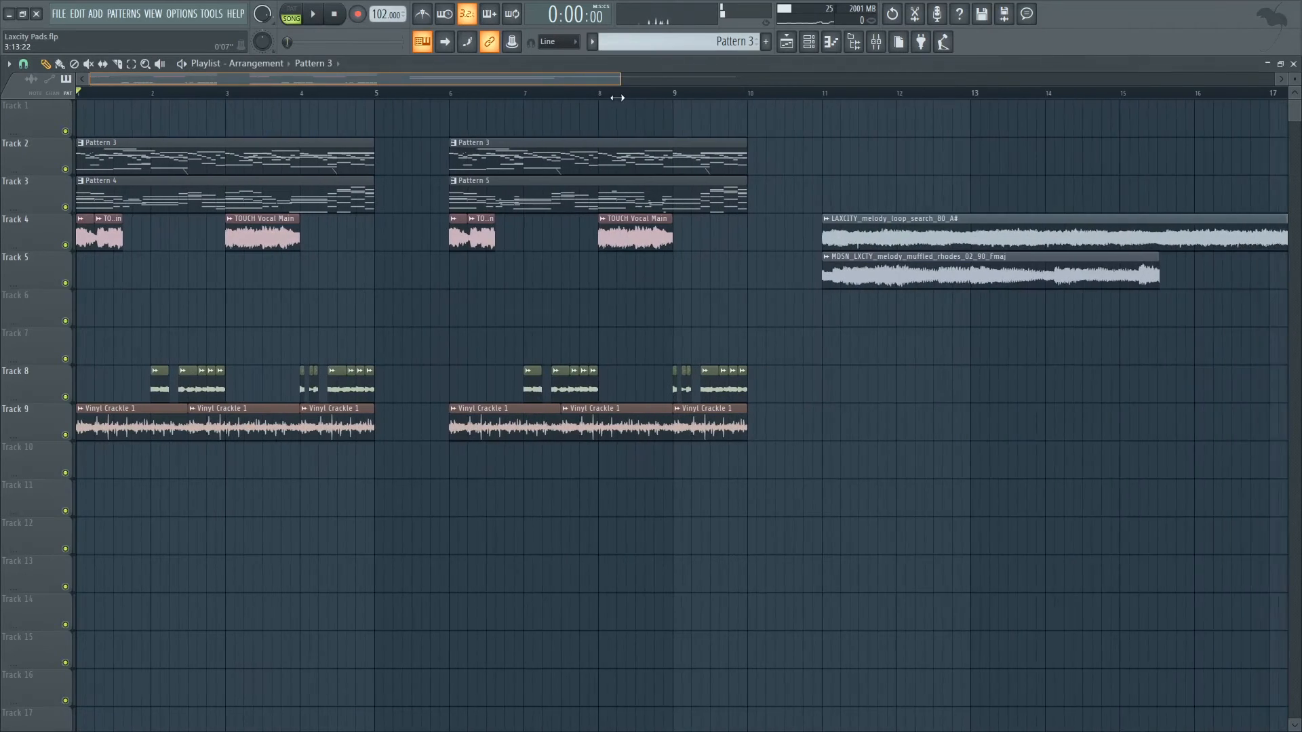
left_click(493, 203)
left_click(442, 93)
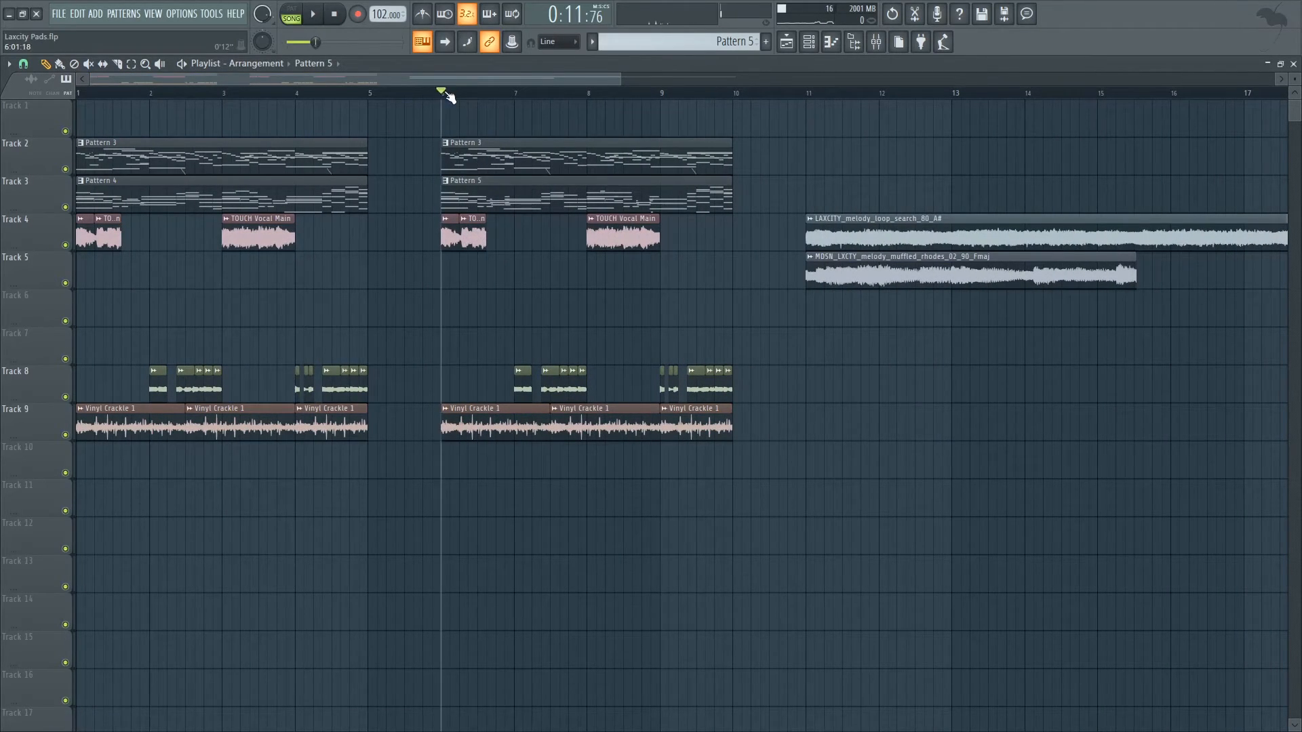
left_click(854, 42)
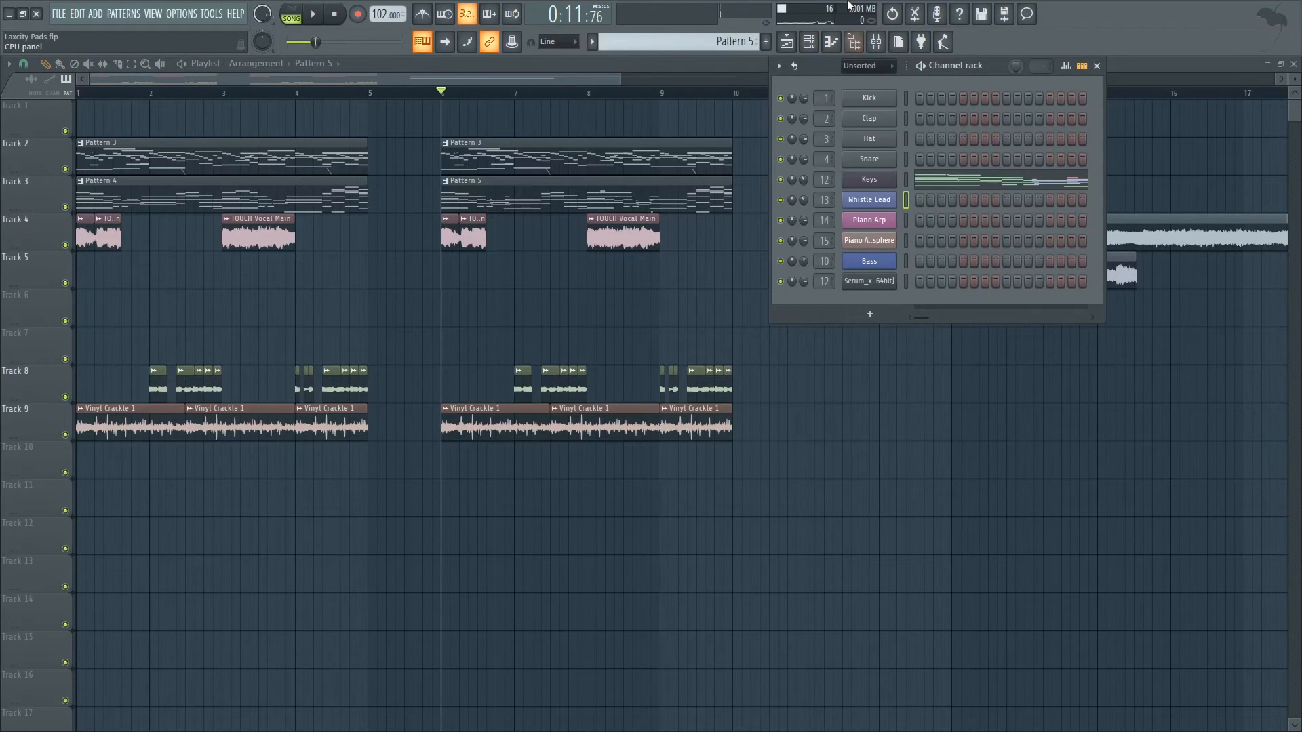
left_click(877, 43)
Mute the Keys Guitar Rig Reverb mixer track and select the Keys track.
left_click(502, 401)
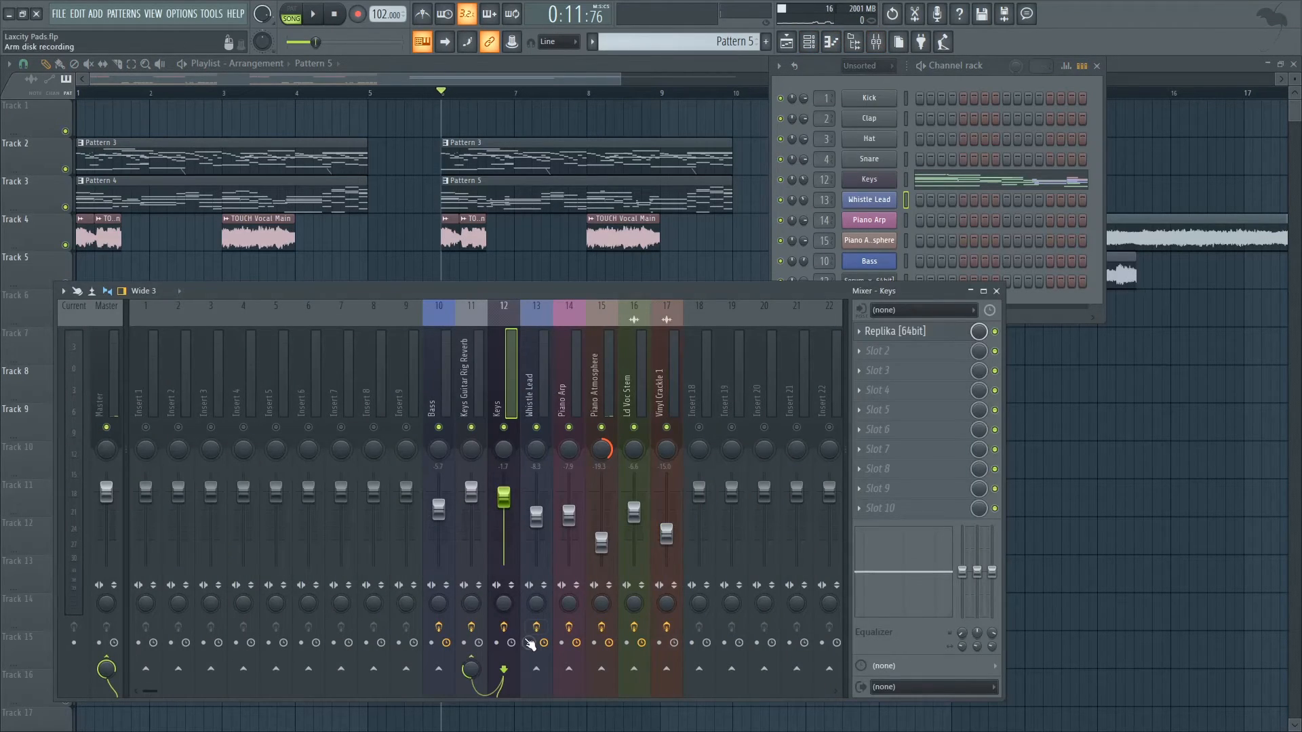
left_click(480, 468)
left_click(472, 428)
left_click(505, 395)
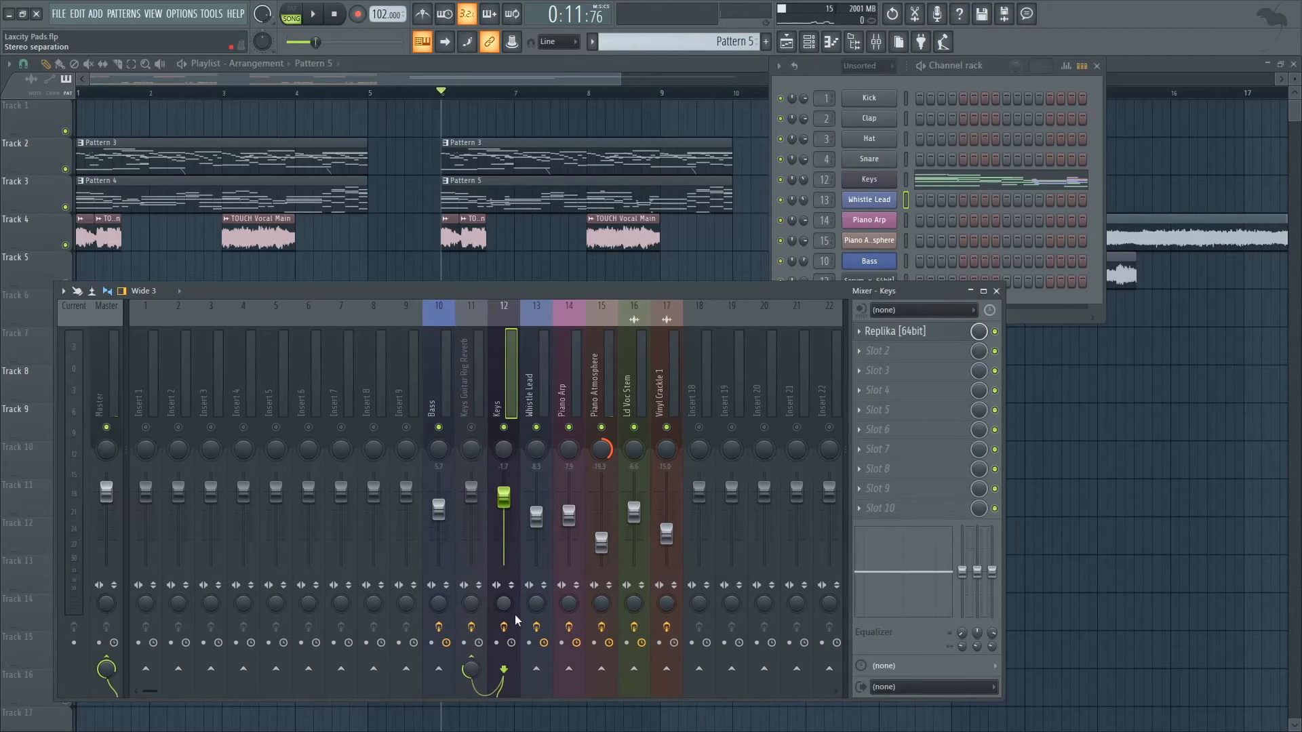
Examine the three 3x Osc oscillators of the Keys channel and its volume envelope.
left_click(870, 181)
left_click_drag(228, 145, 295, 148)
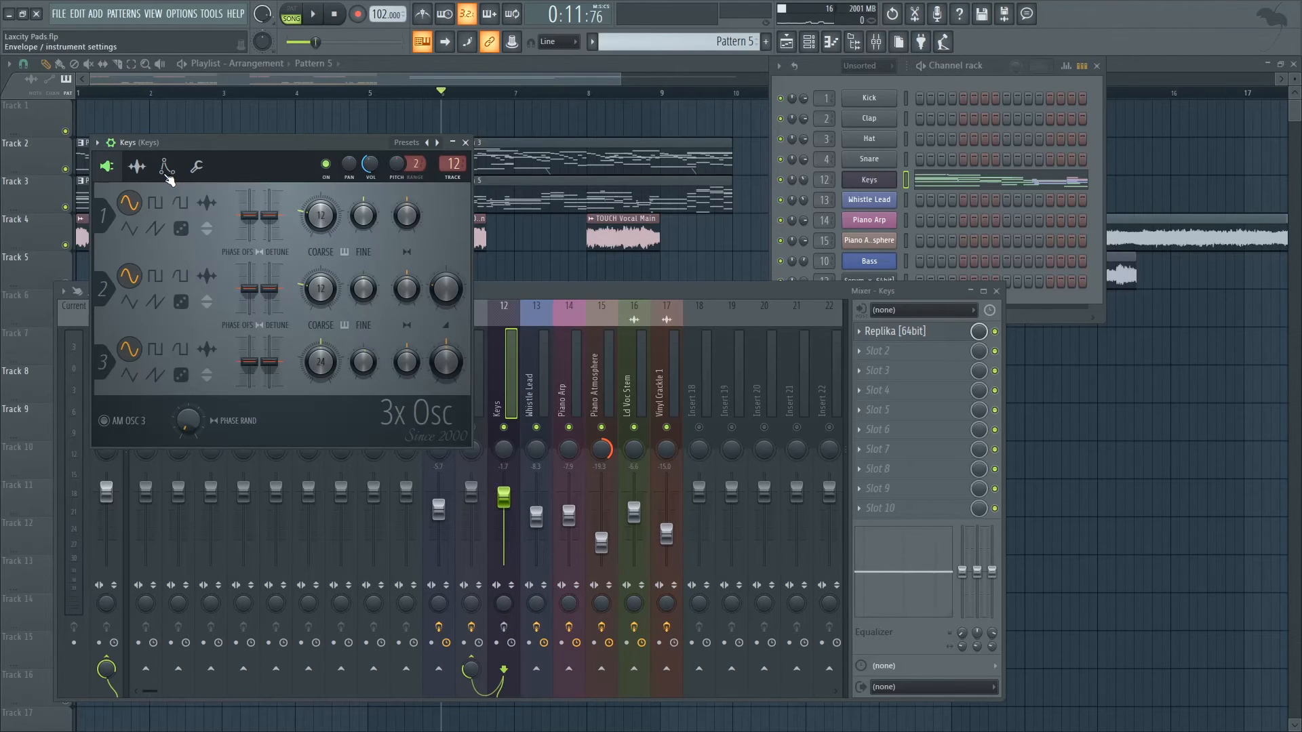
left_click(166, 167)
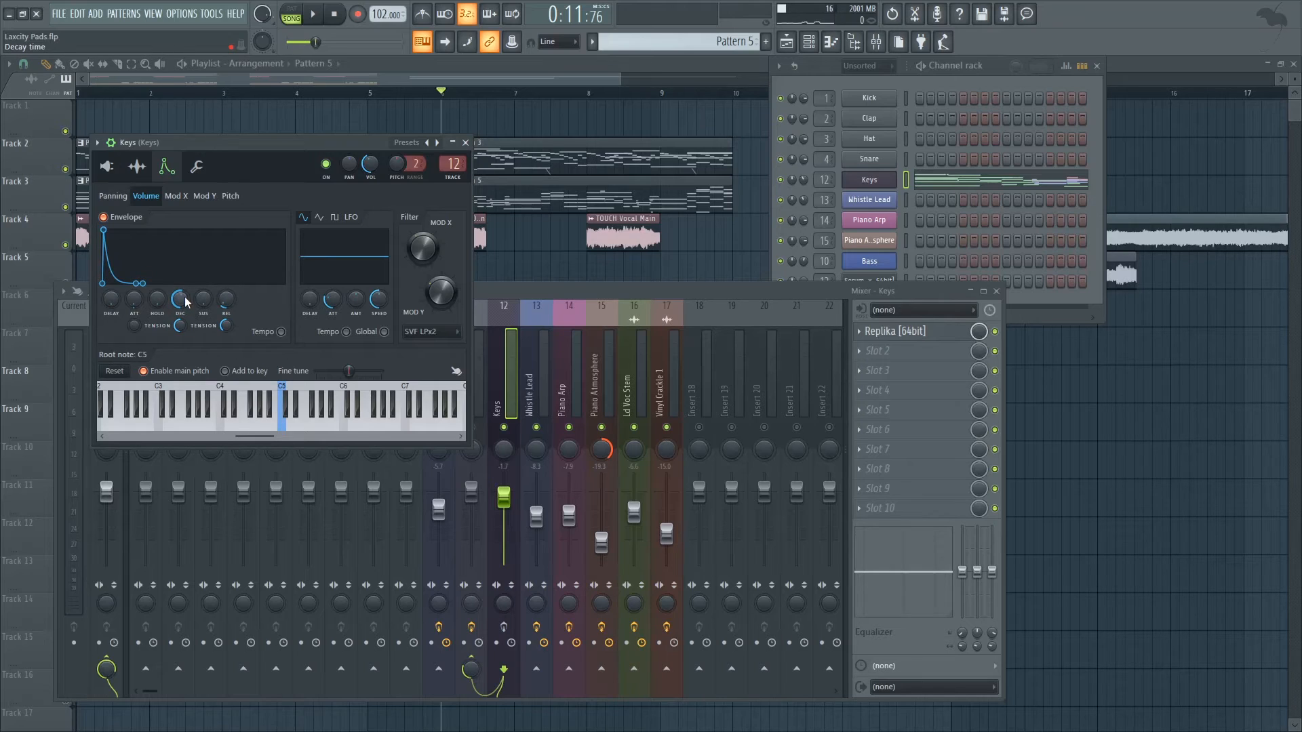
Audition the Keys volume envelope with repeated C5 notes.
key("ctrl+s")
key("z")
key("z")
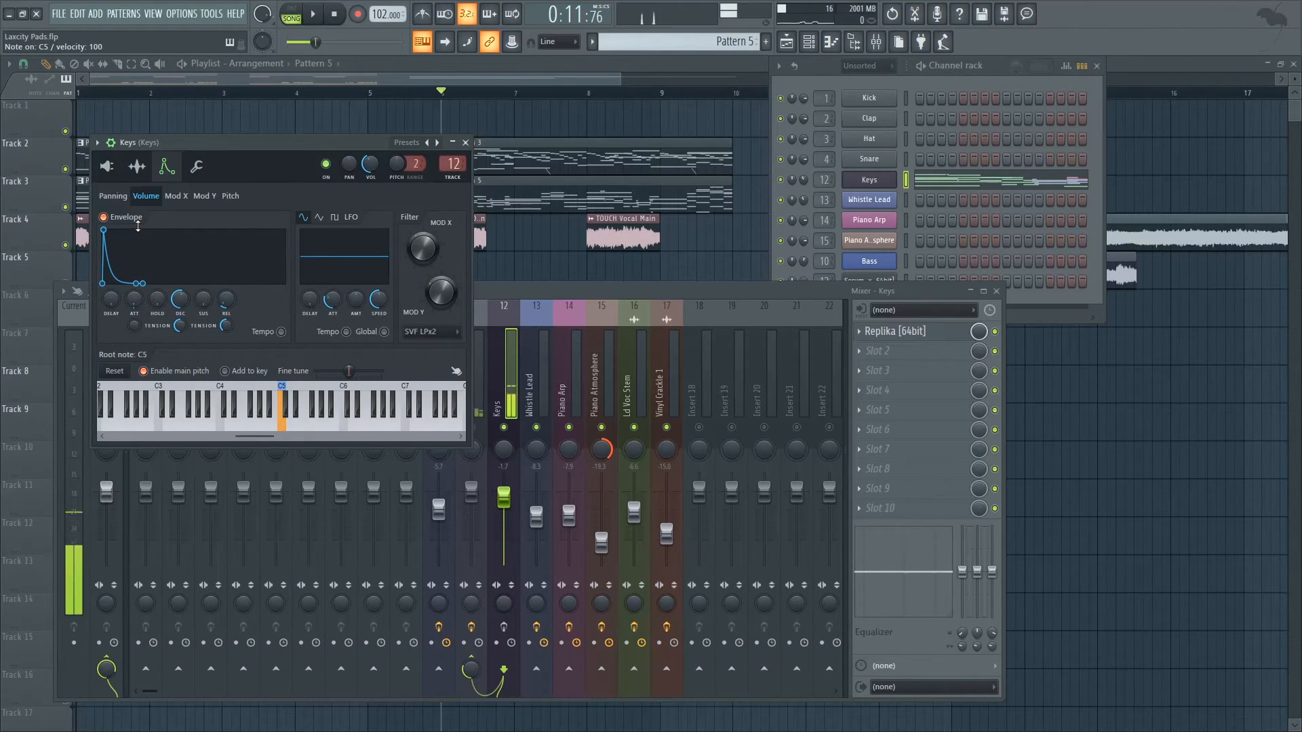
key("z")
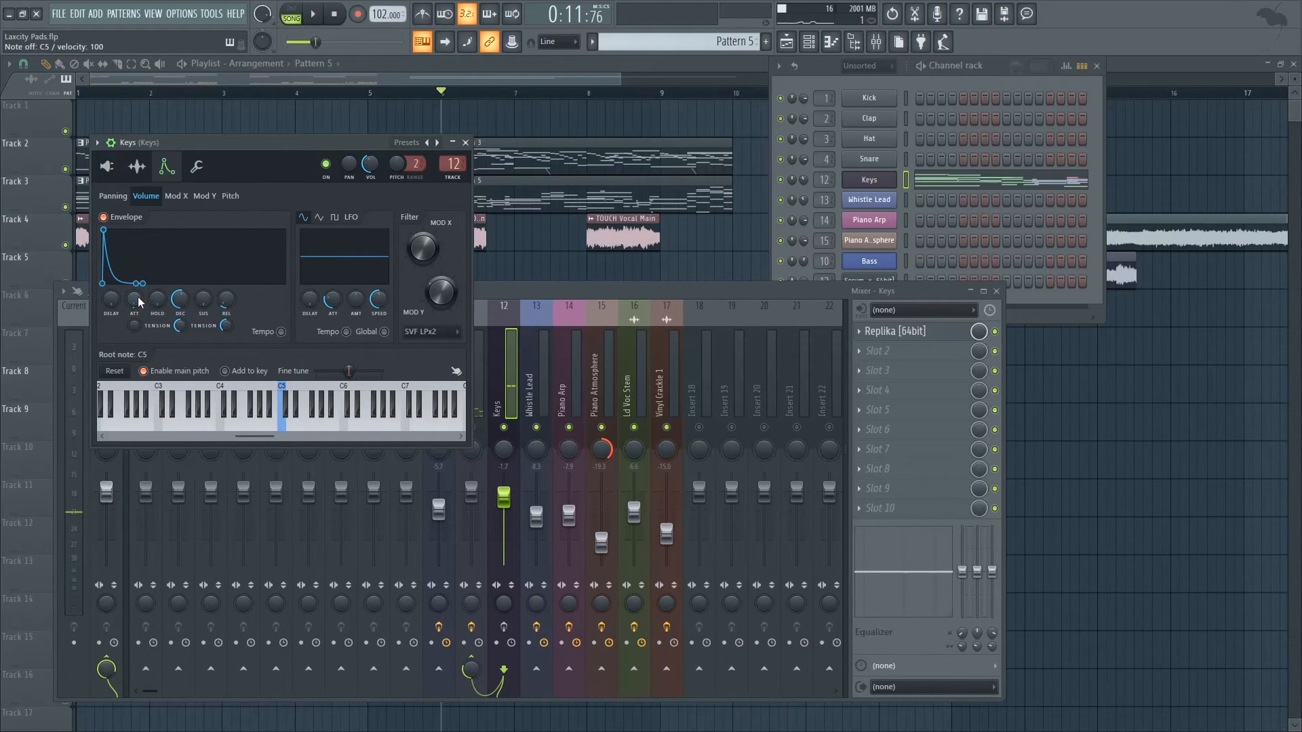
key("z")
key("z")
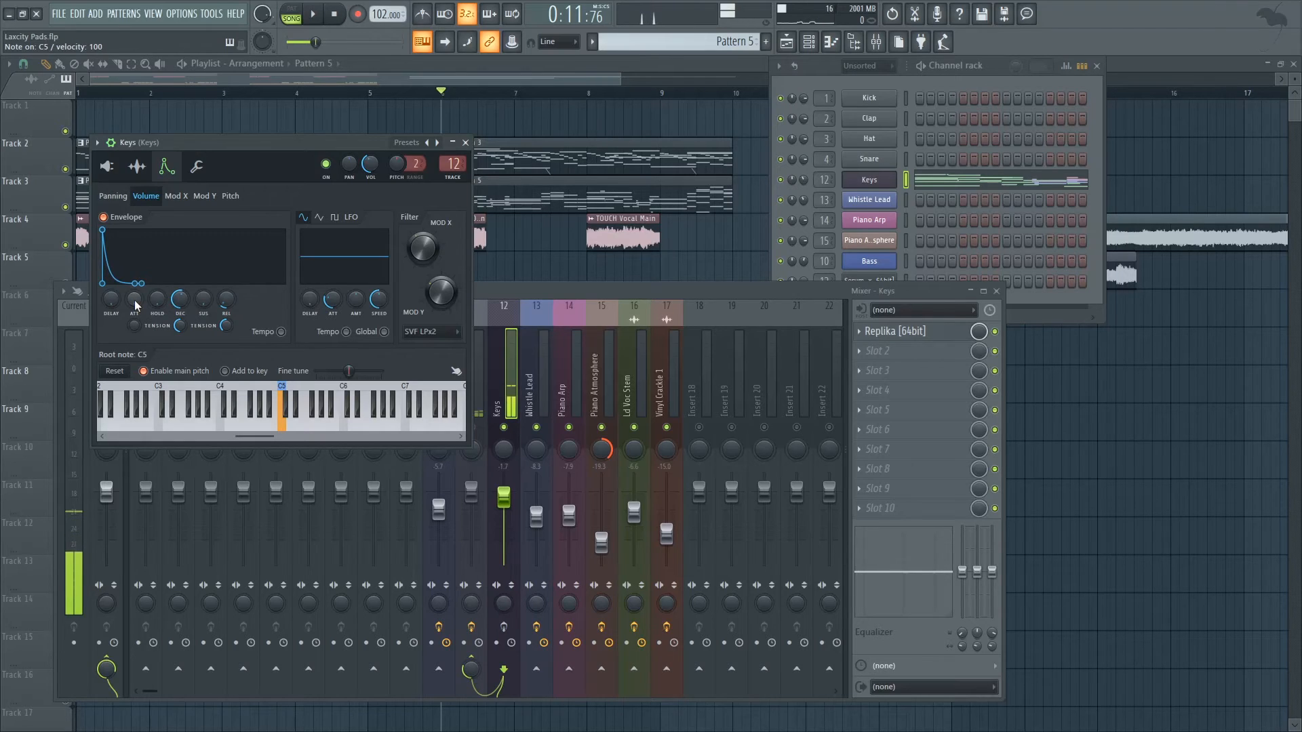
key("z")
Enable the Keys pitch envelope, comparing C5 notes played without and with it, and return to the volume envelope.
left_click(231, 196)
key("z")
key("z")
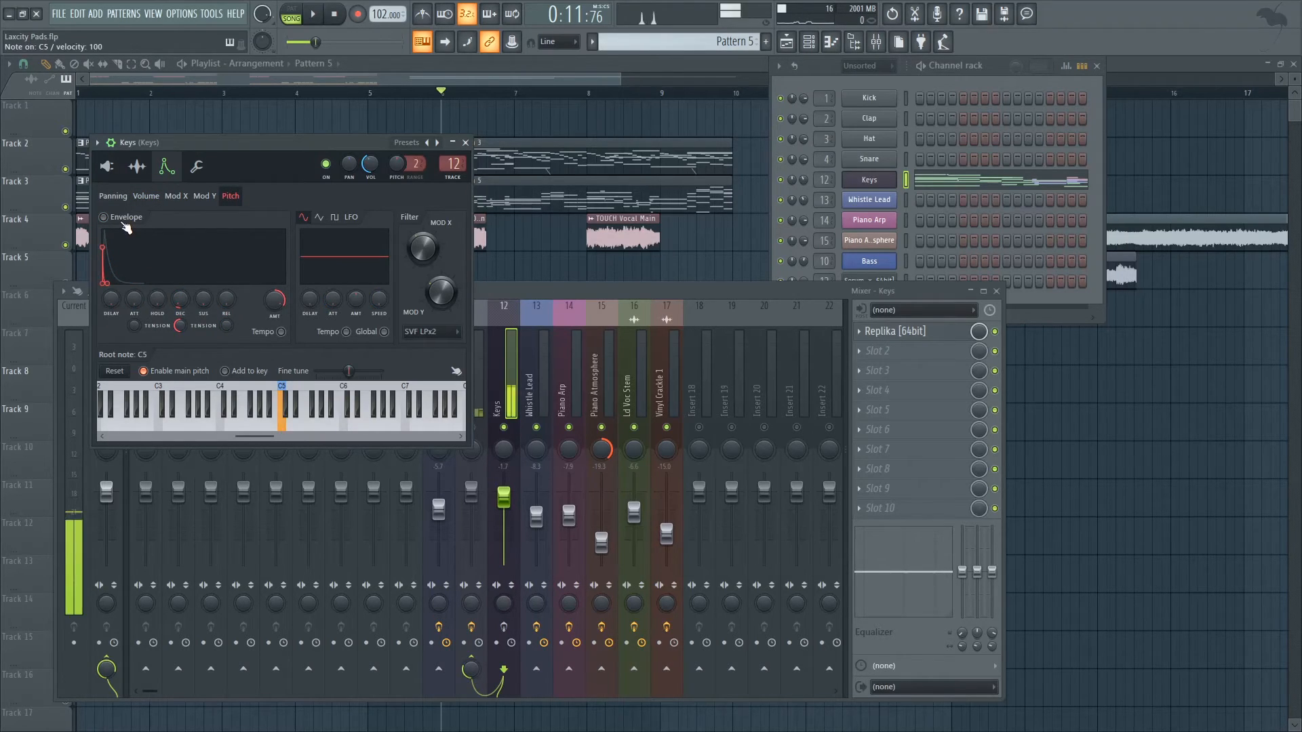
left_click(124, 218)
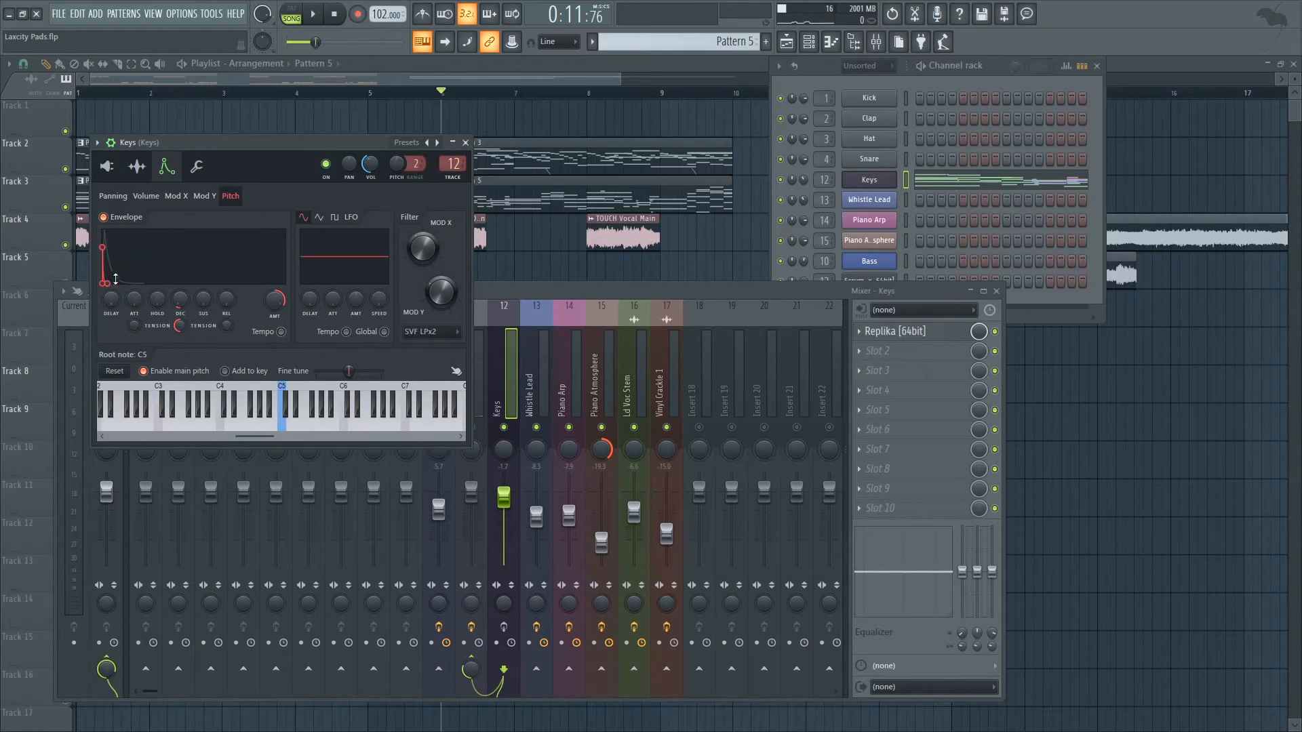
key("z")
key("z")
key("z")
left_click(146, 196)
key("z")
Open the Pattern 5 Keys notes in the piano roll, show the first bars up close and switch to pattern playback.
left_click(990, 182)
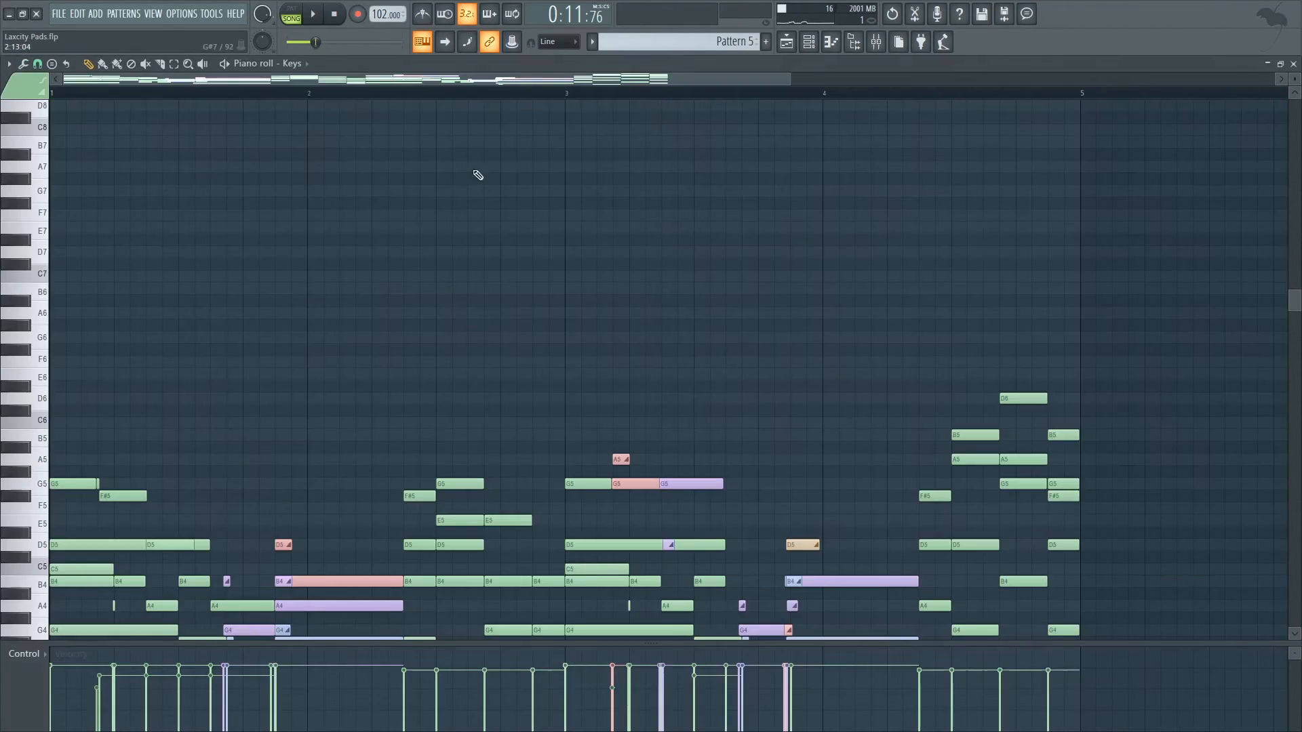
scroll(448, 170, "down", 5)
left_click_drag(792, 82, 492, 108)
key("l")
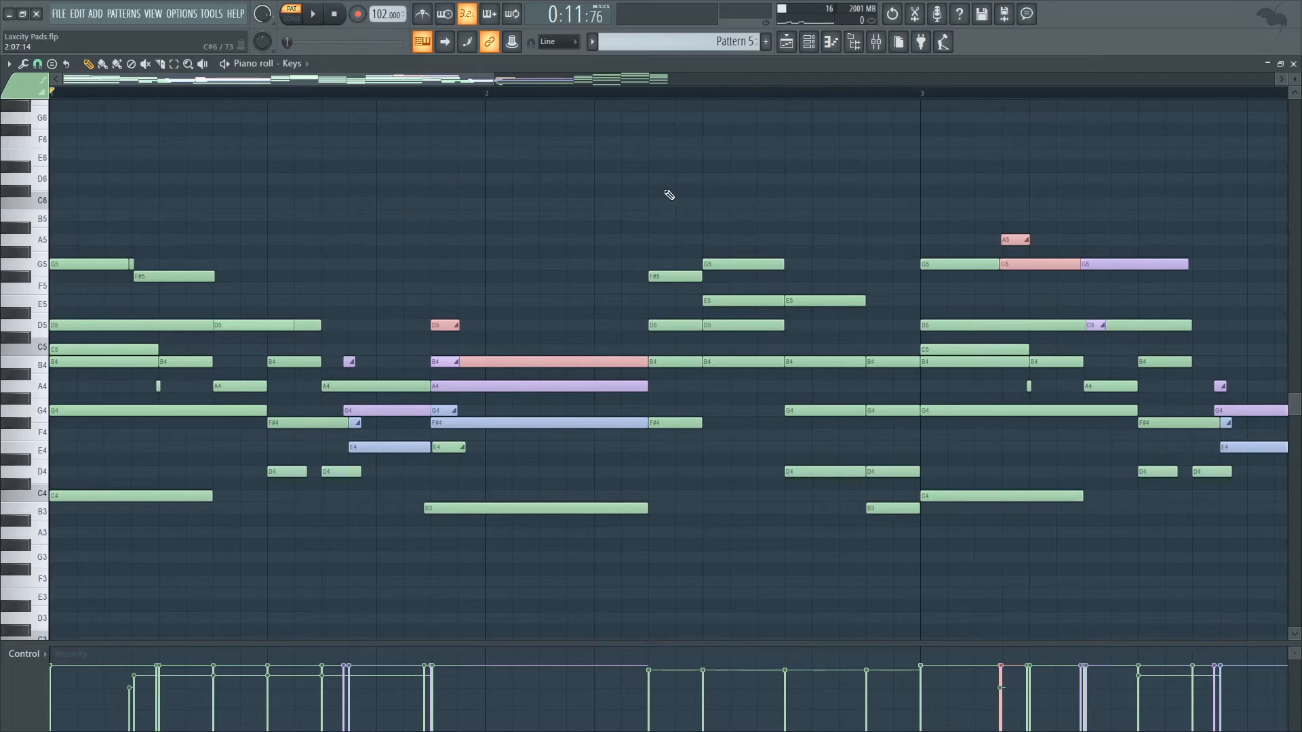
Play the Keys chords and slide notes from the middle of bar 1 in Pattern 5.
left_click(307, 95)
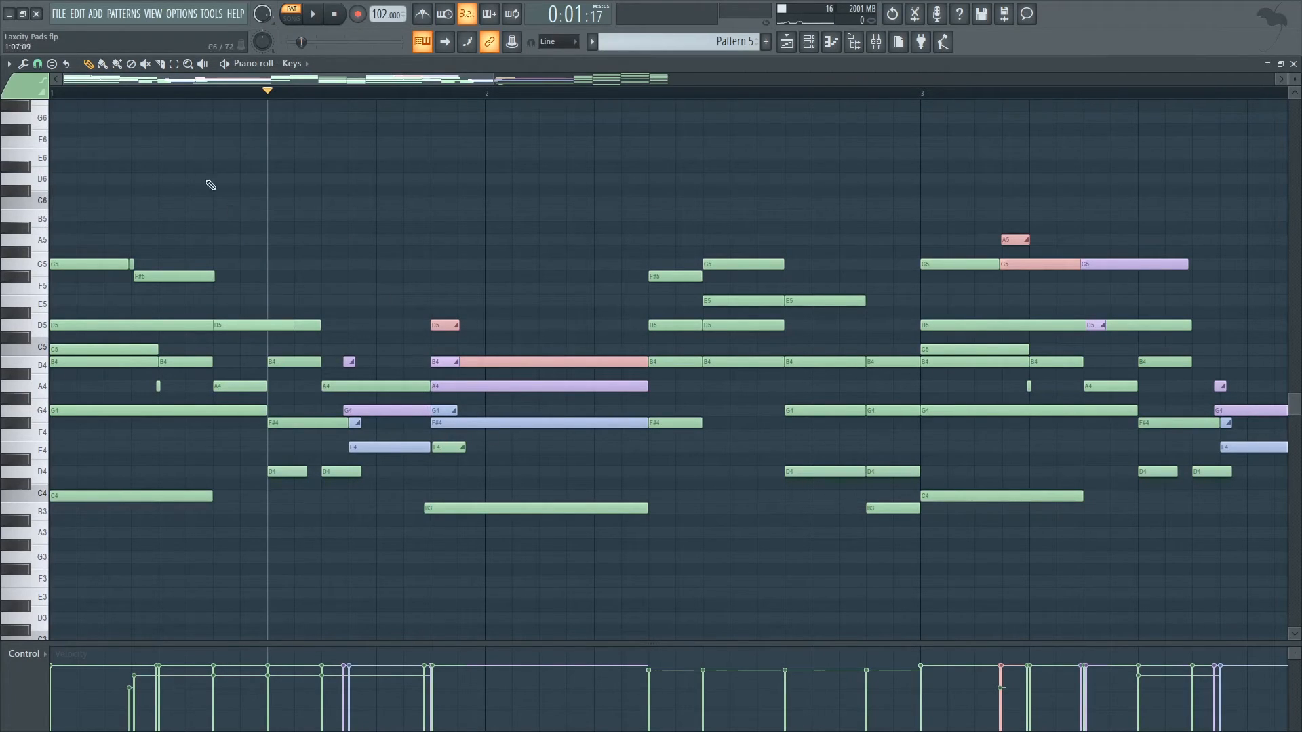
key("space")
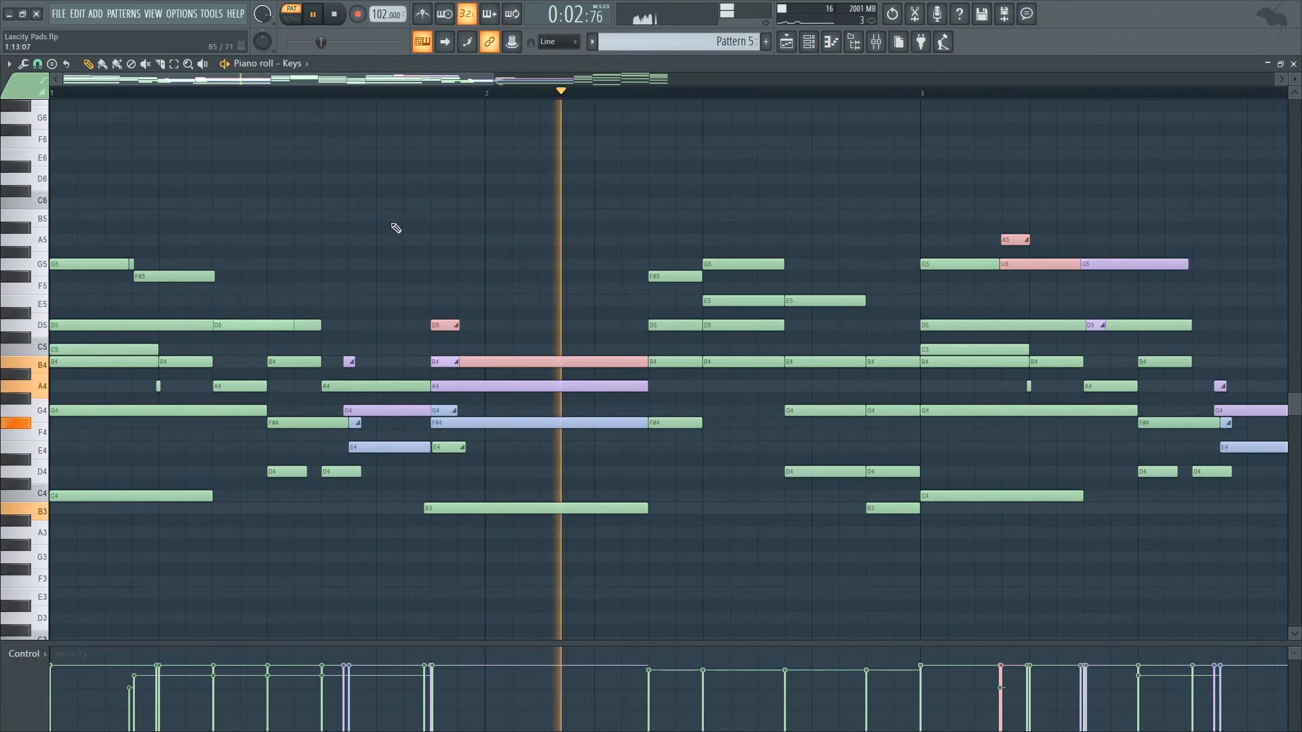
scroll(581, 107, "down", 2)
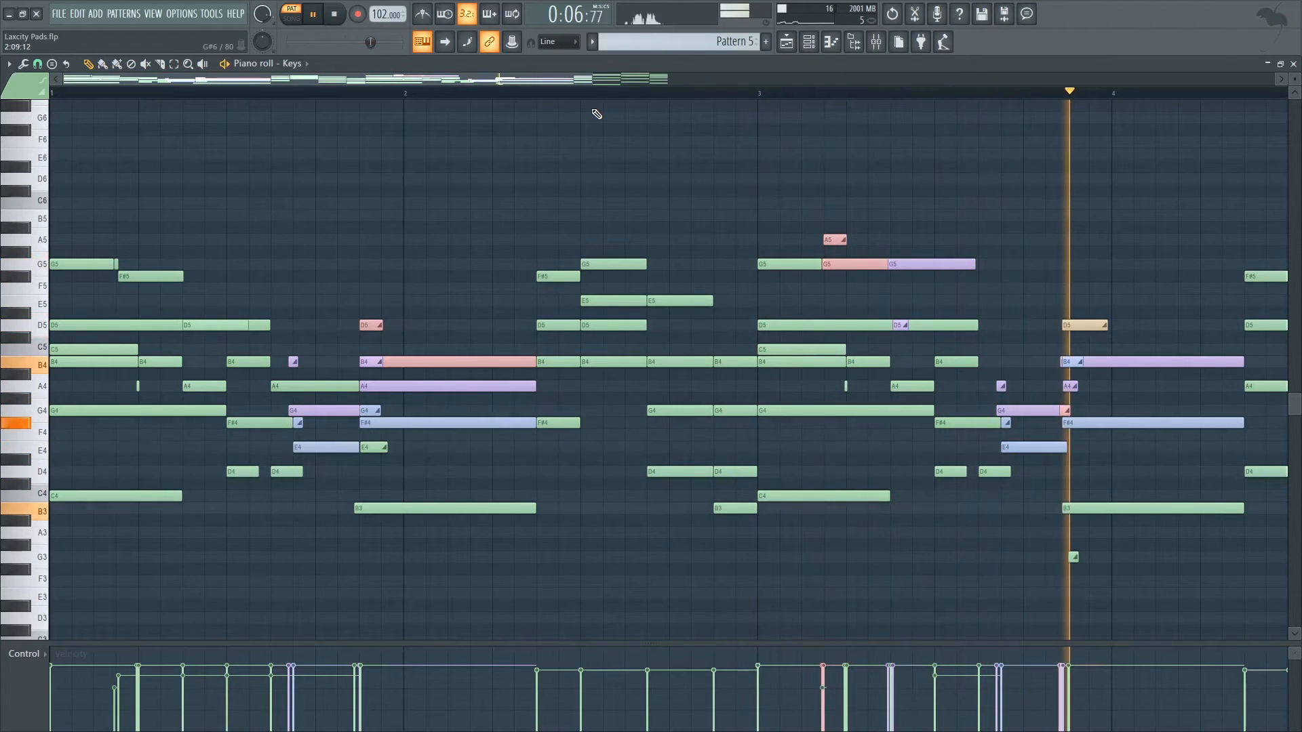
key("space")
scroll(536, 114, "up", 2)
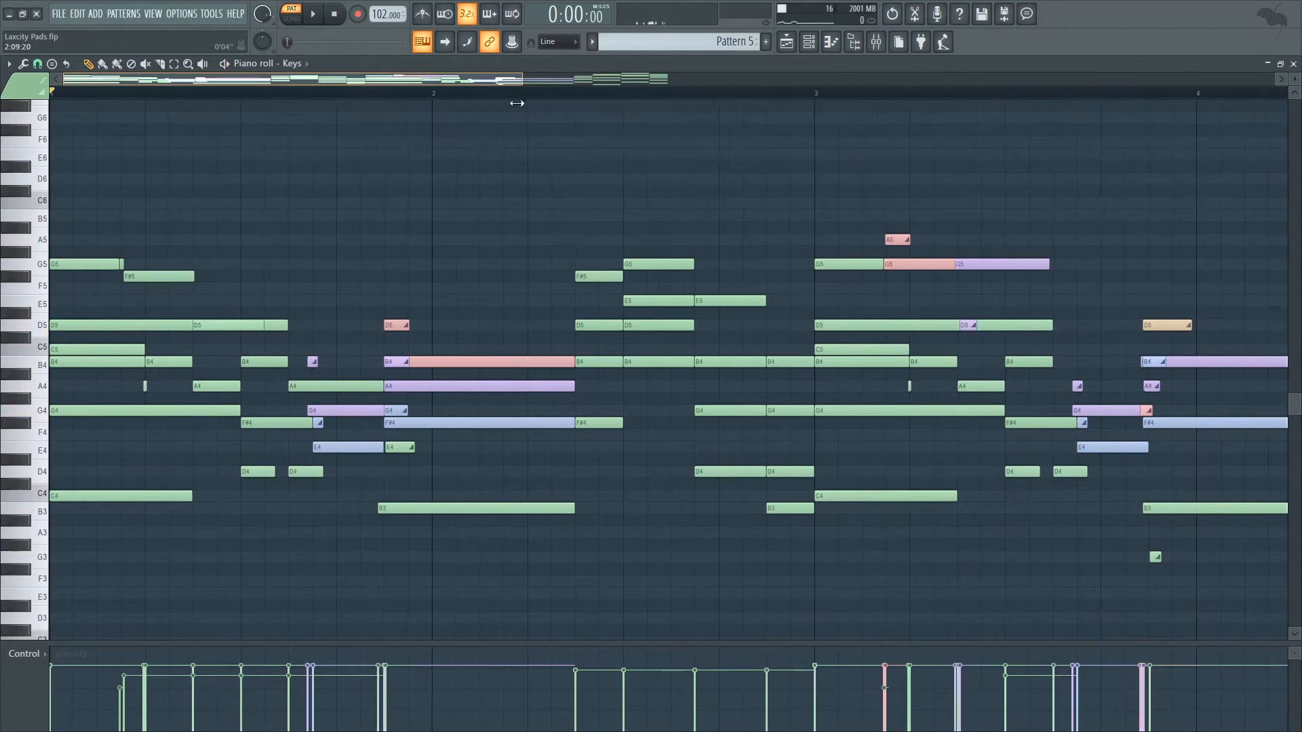
Show how slide notes use separate MIDI channels by choosing colour group 5 and picking up the channel of the E4 slide note.
left_click(279, 93)
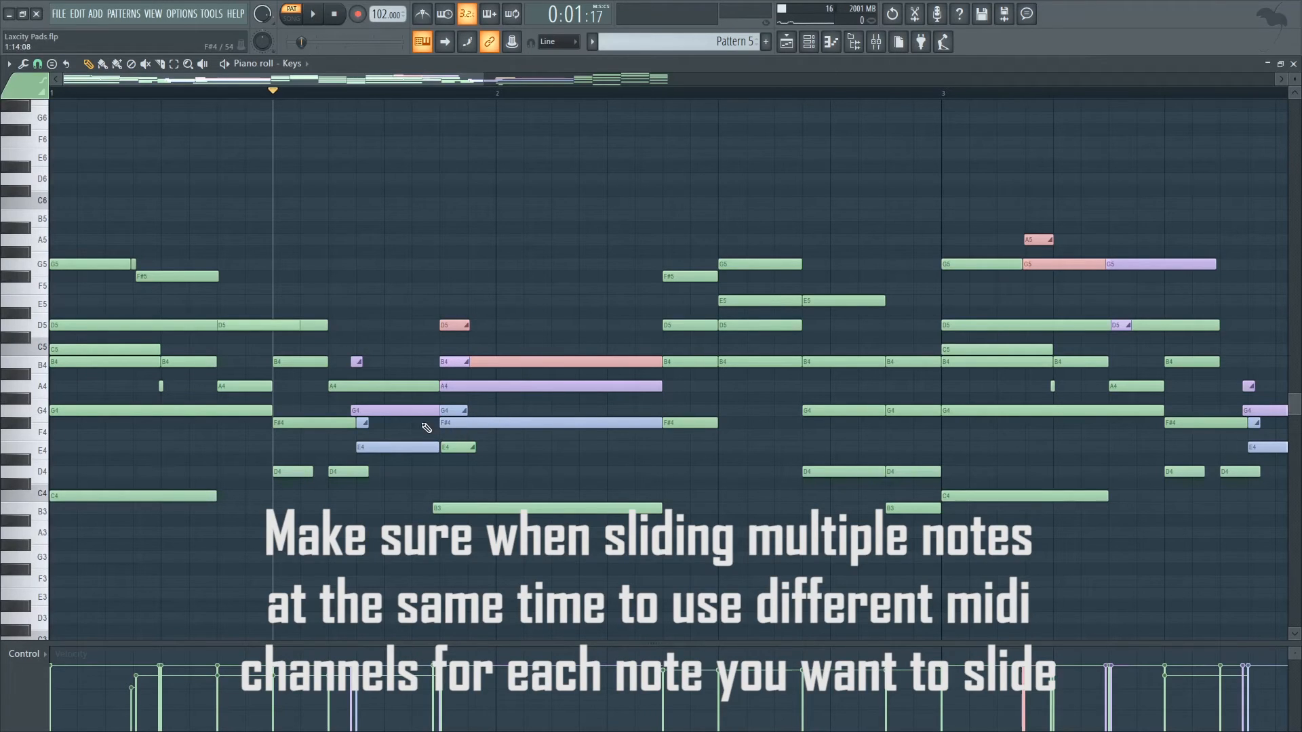
left_click(24, 85)
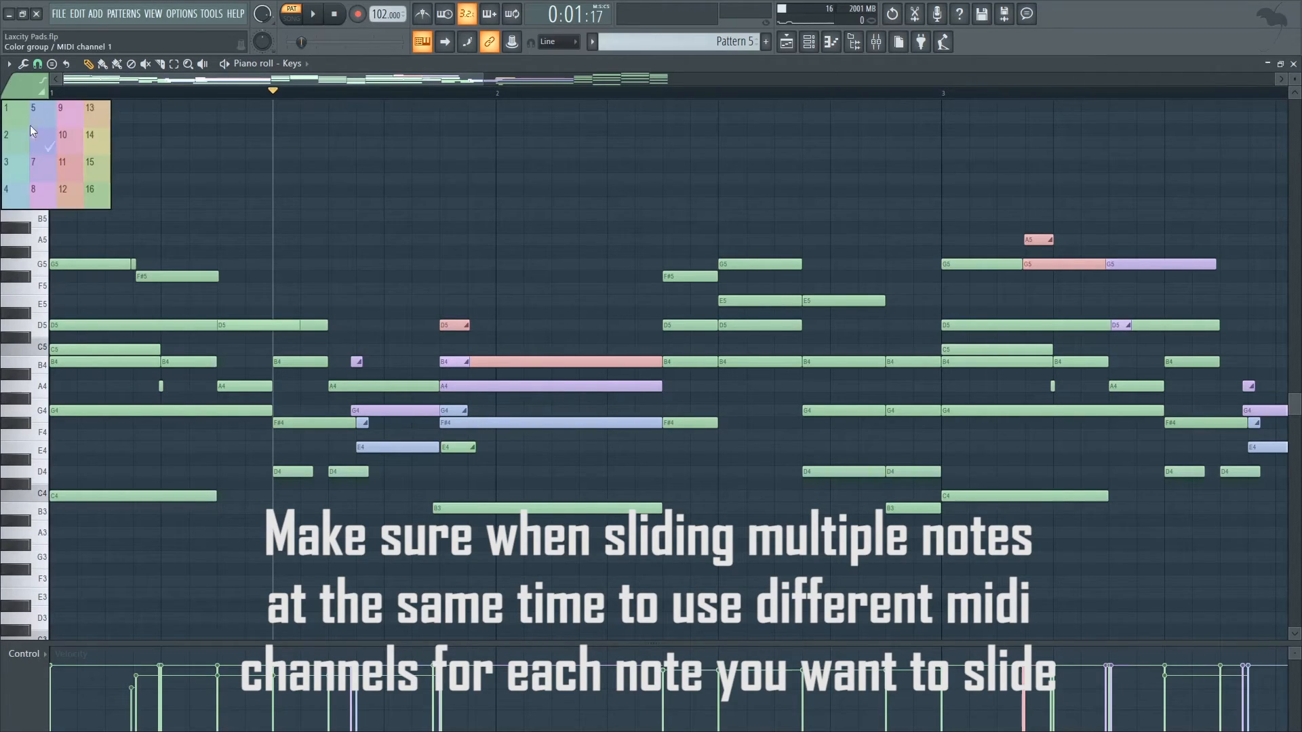
left_click(38, 119)
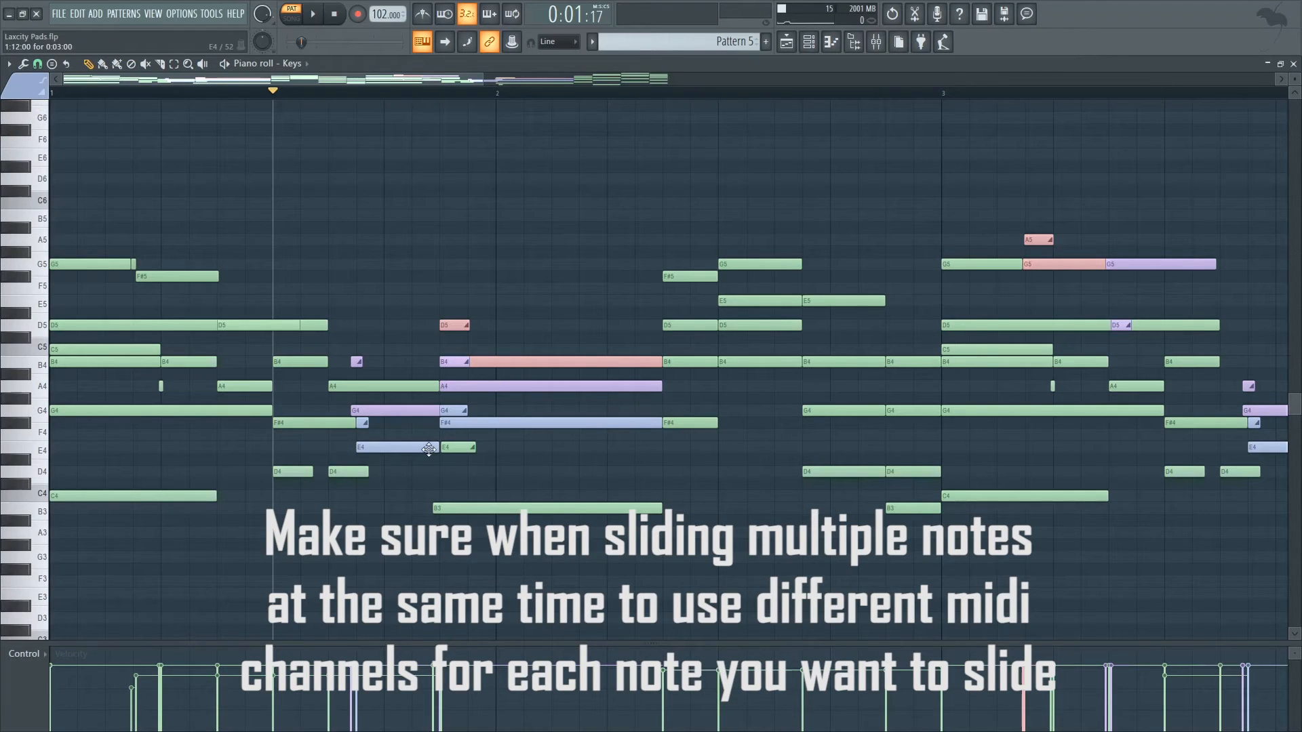
left_click(461, 447)
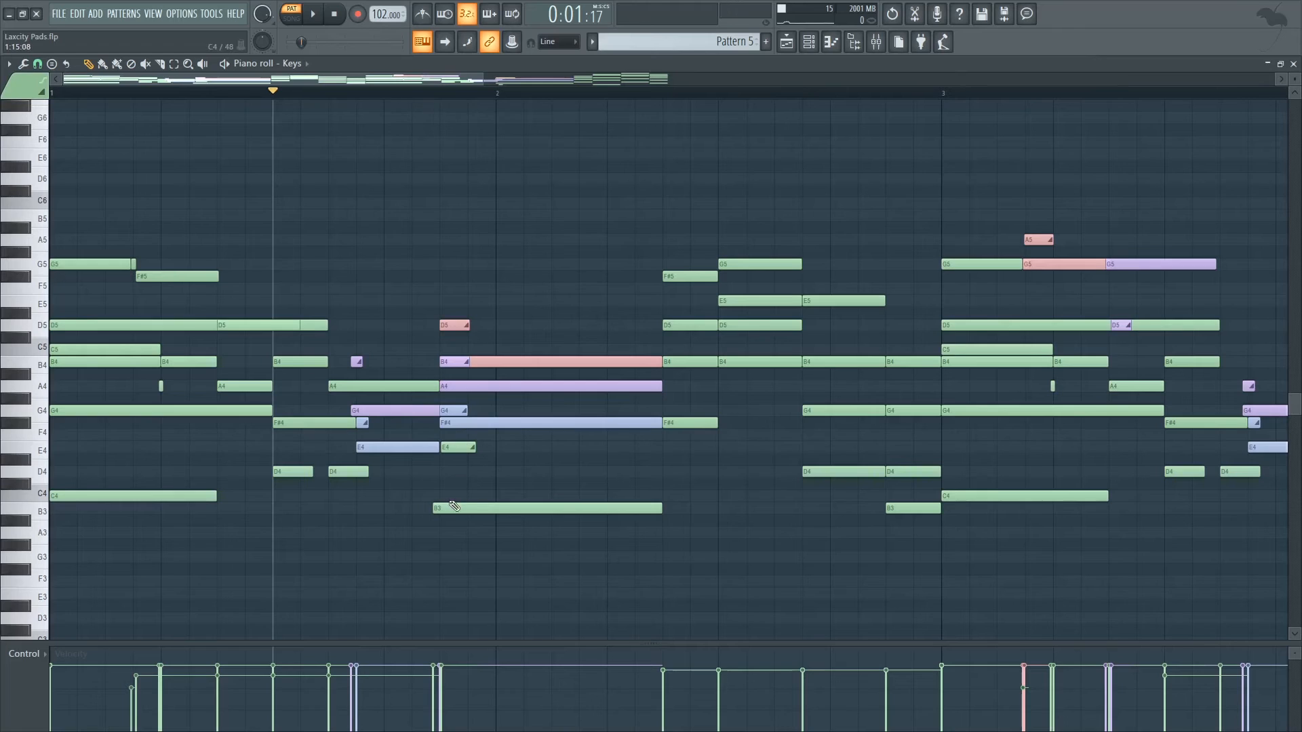
Show the separate channels of the late bar 1 chord by picking up its B3, E4, G4, B4 and D5 notes in turn.
left_click(447, 506)
left_click(458, 450)
left_click(461, 448)
left_click(457, 424)
left_click(455, 411)
left_click(451, 362)
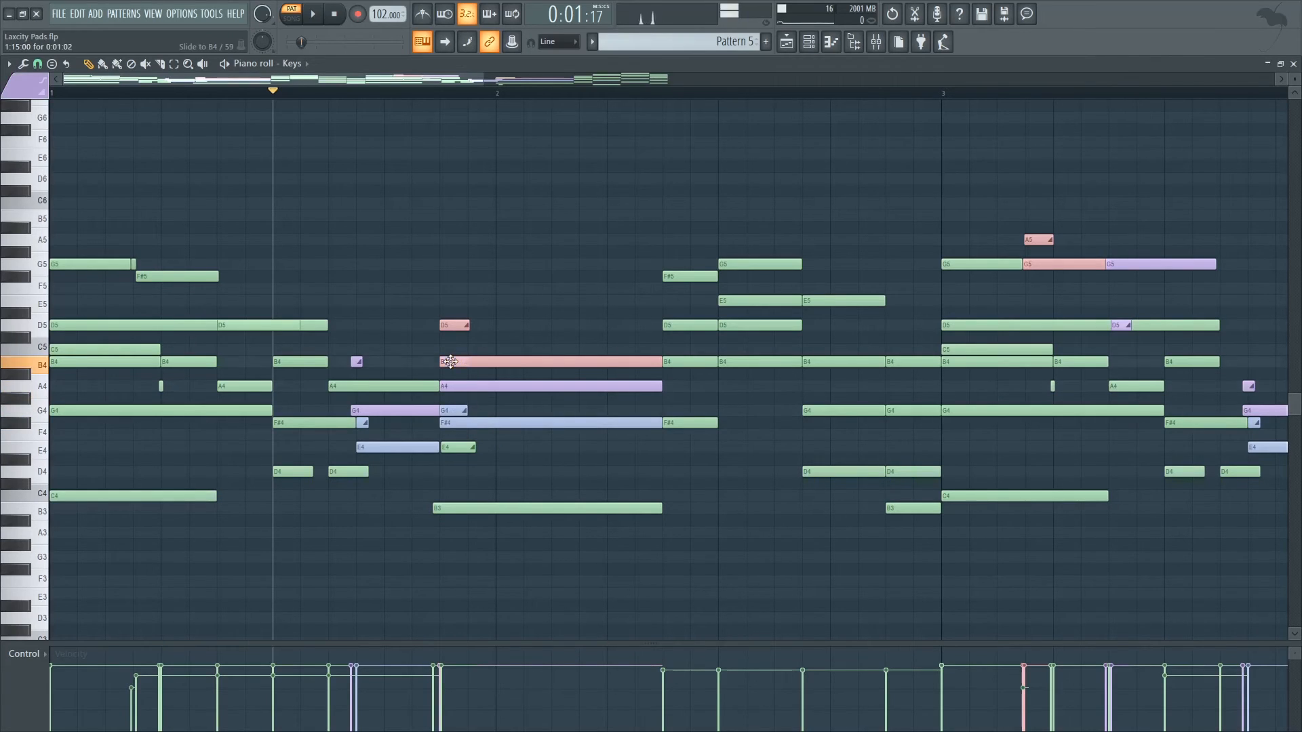
left_click(445, 324)
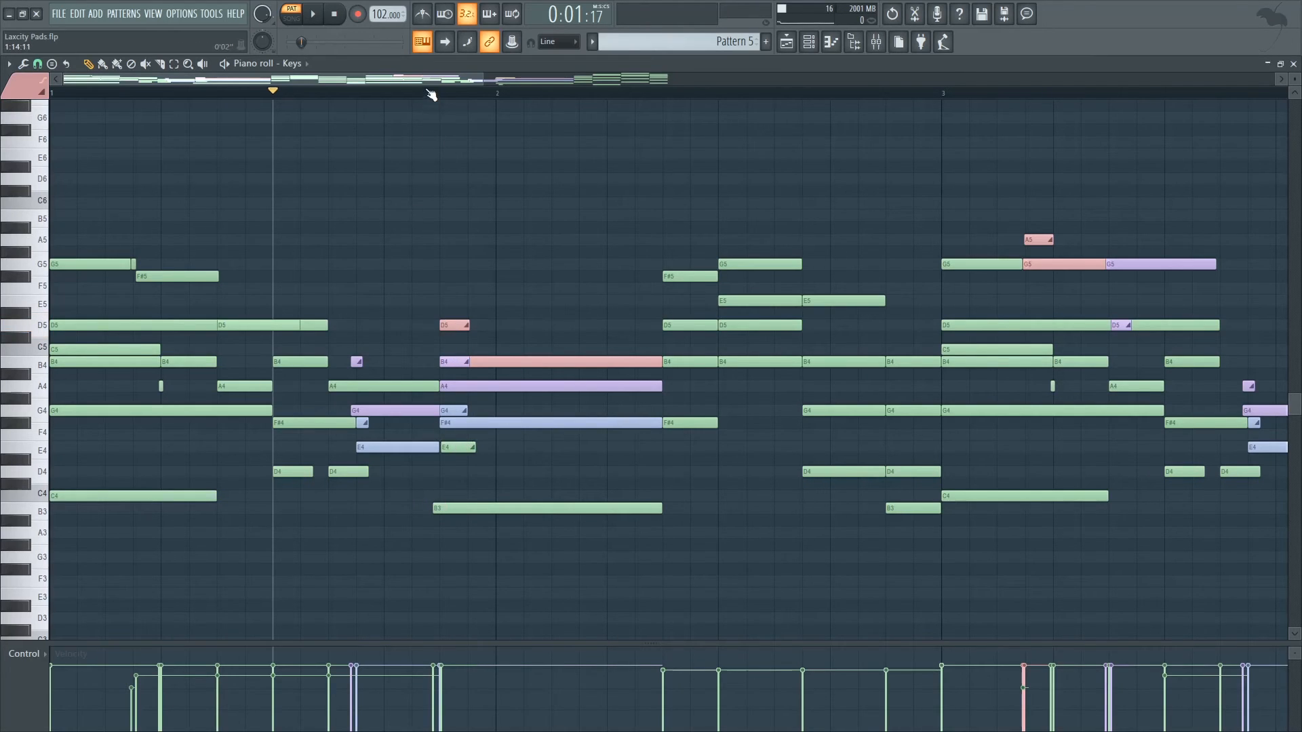
Play the Keys slide chord from the second half of bar 1 into bar 2.
left_click(337, 93)
key("space")
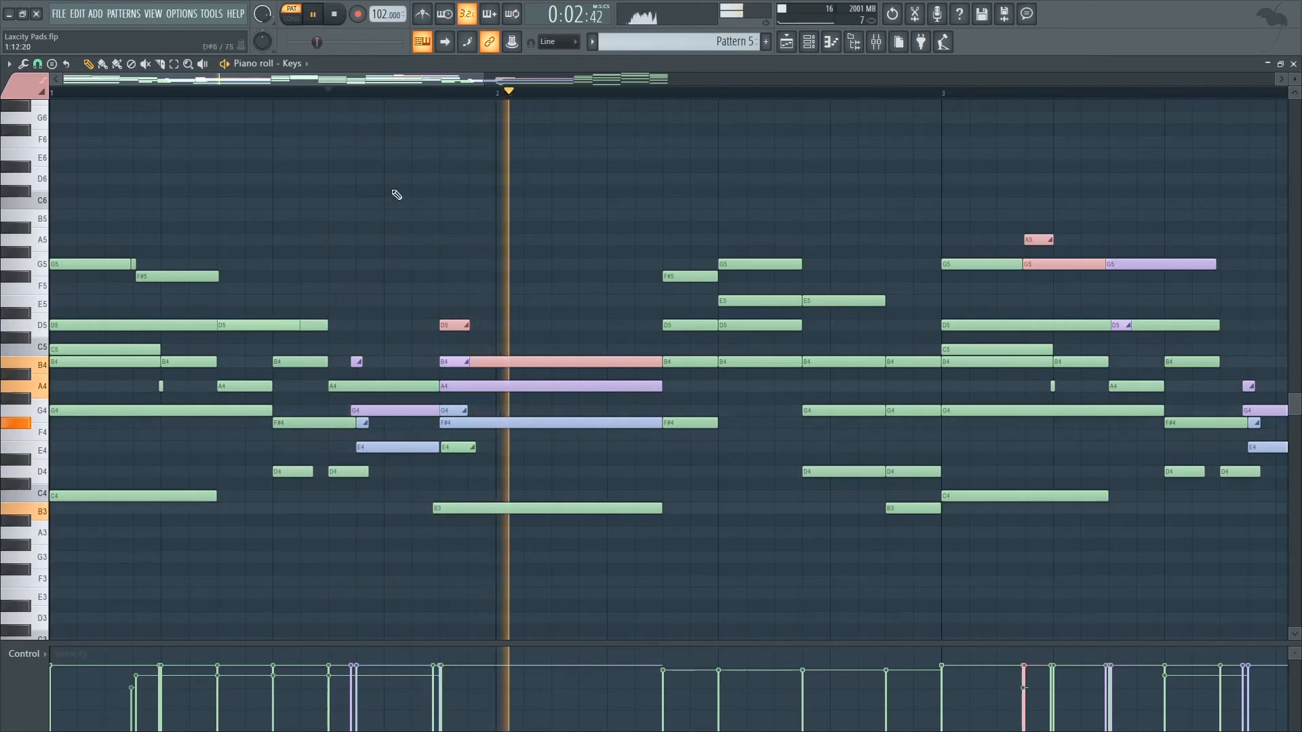
key("space")
Try lengthening the E4, G4, B4 and D5 slide notes together past the start of bar 2, play them, and undo the resize.
left_click(461, 449)
left_click(457, 419)
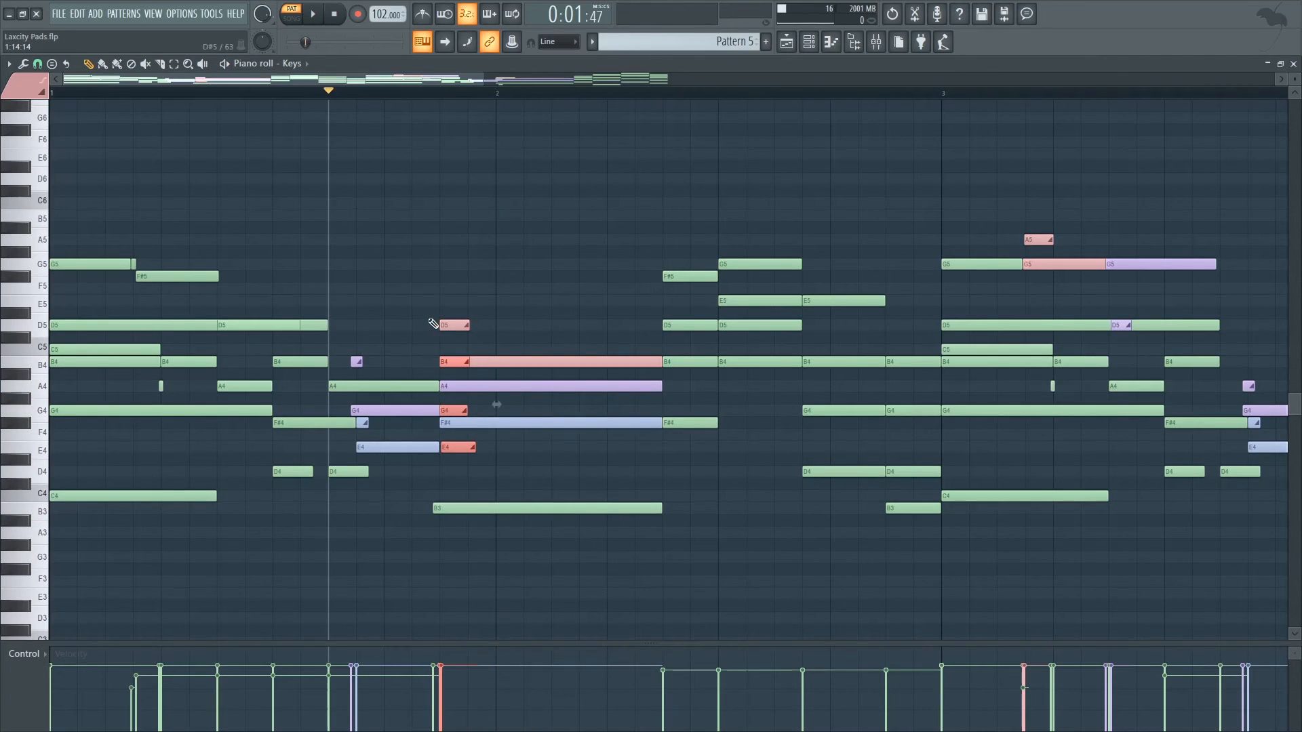
left_click_drag(467, 327, 507, 325)
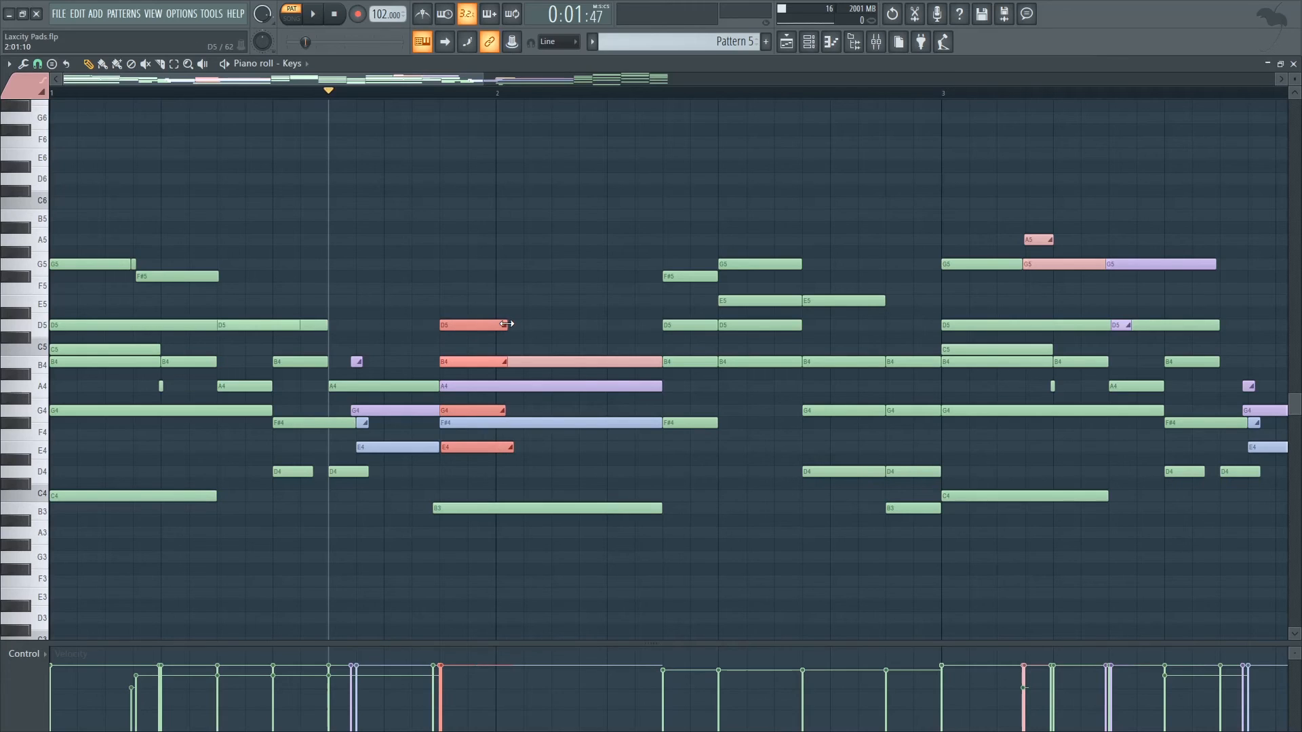
key("space")
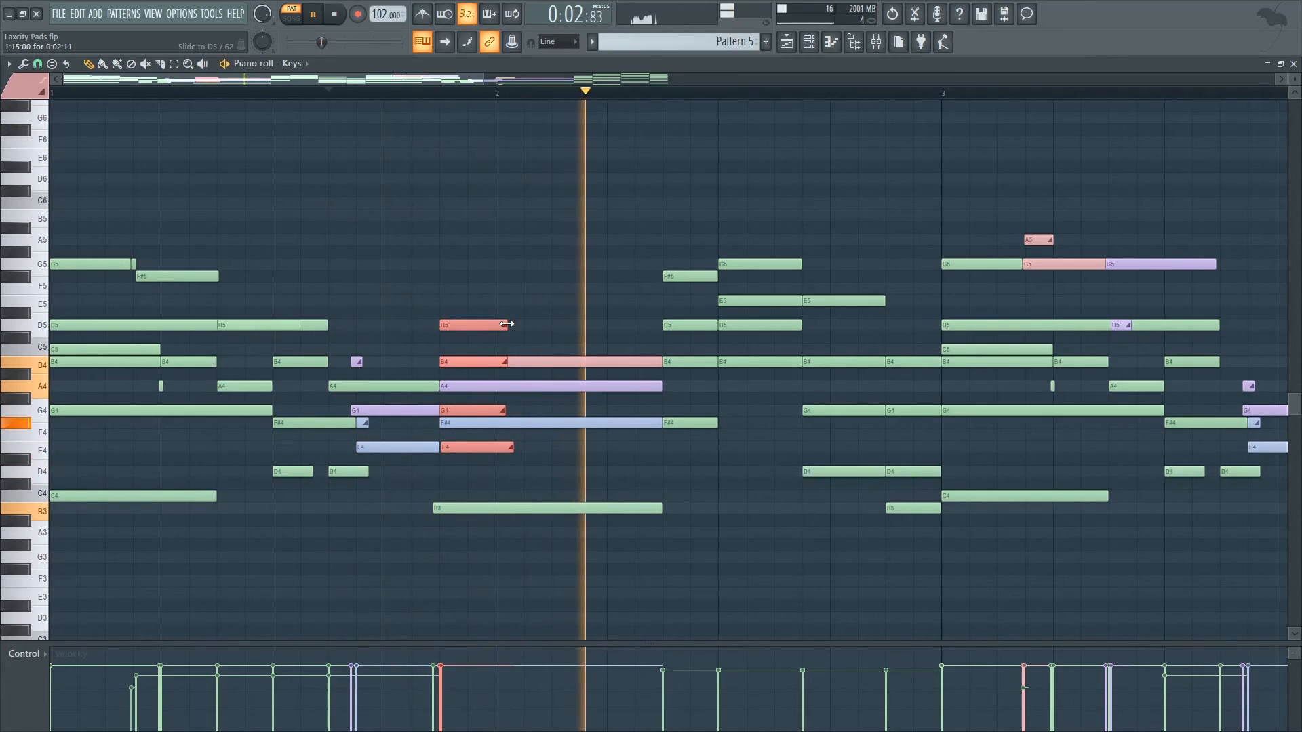
key("space")
key("ctrl+z")
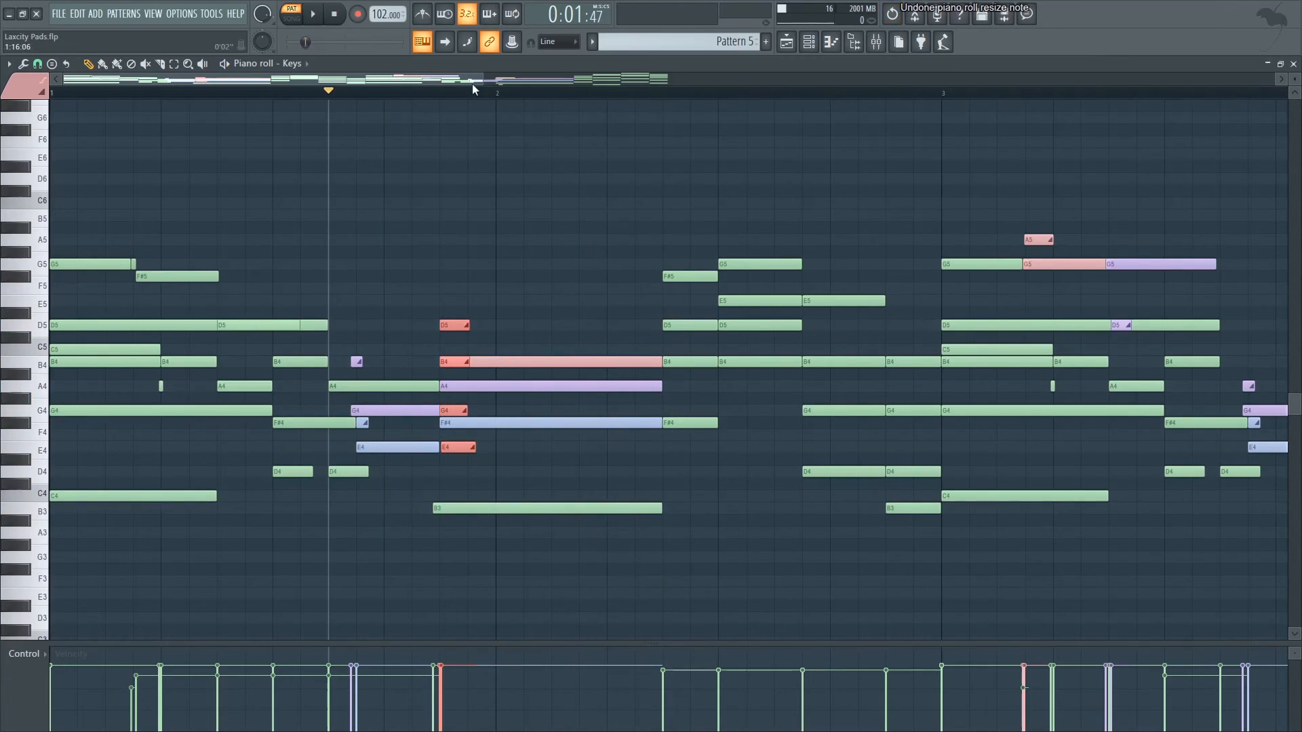
Show all four bars of the Pattern 5 Keys notes, then close the piano roll and clear the floating windows off the playlist.
left_click_drag(482, 79, 864, 80)
left_click_drag(635, 97, 1, 62)
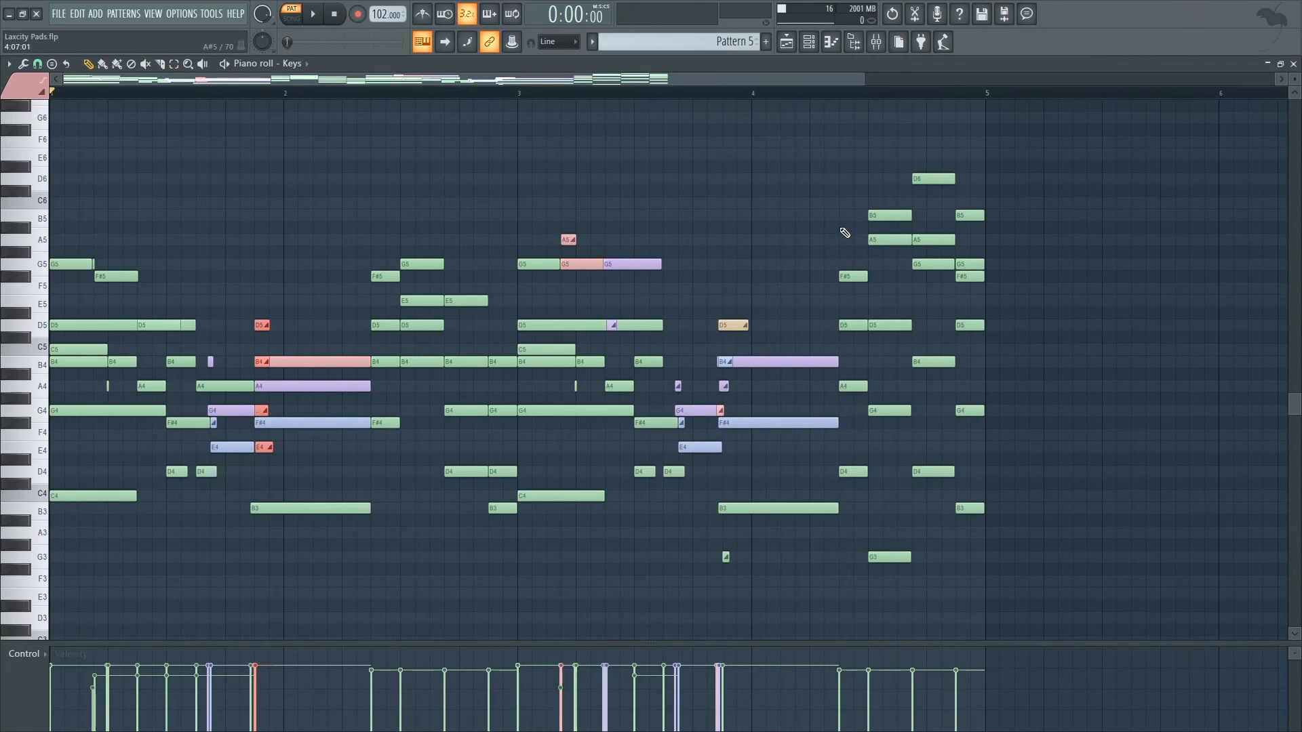
left_click(1281, 79)
left_click(1293, 64)
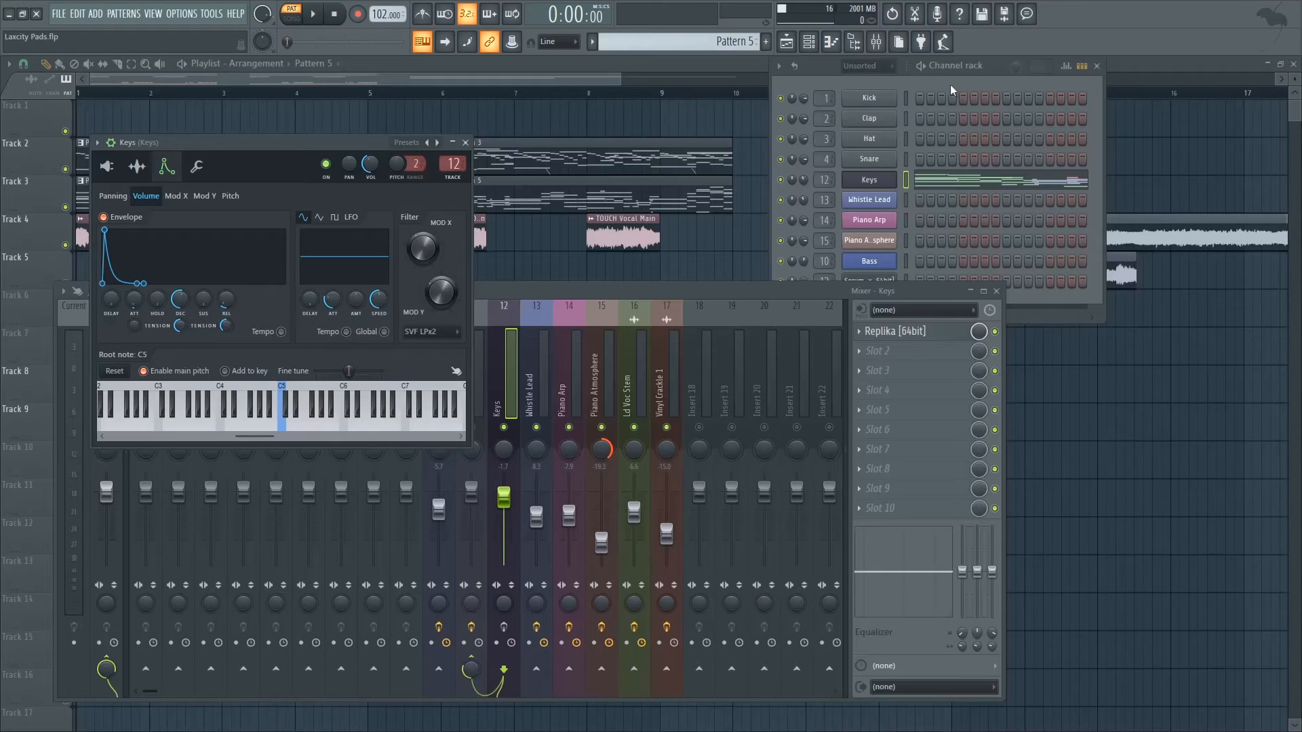
left_click(580, 84)
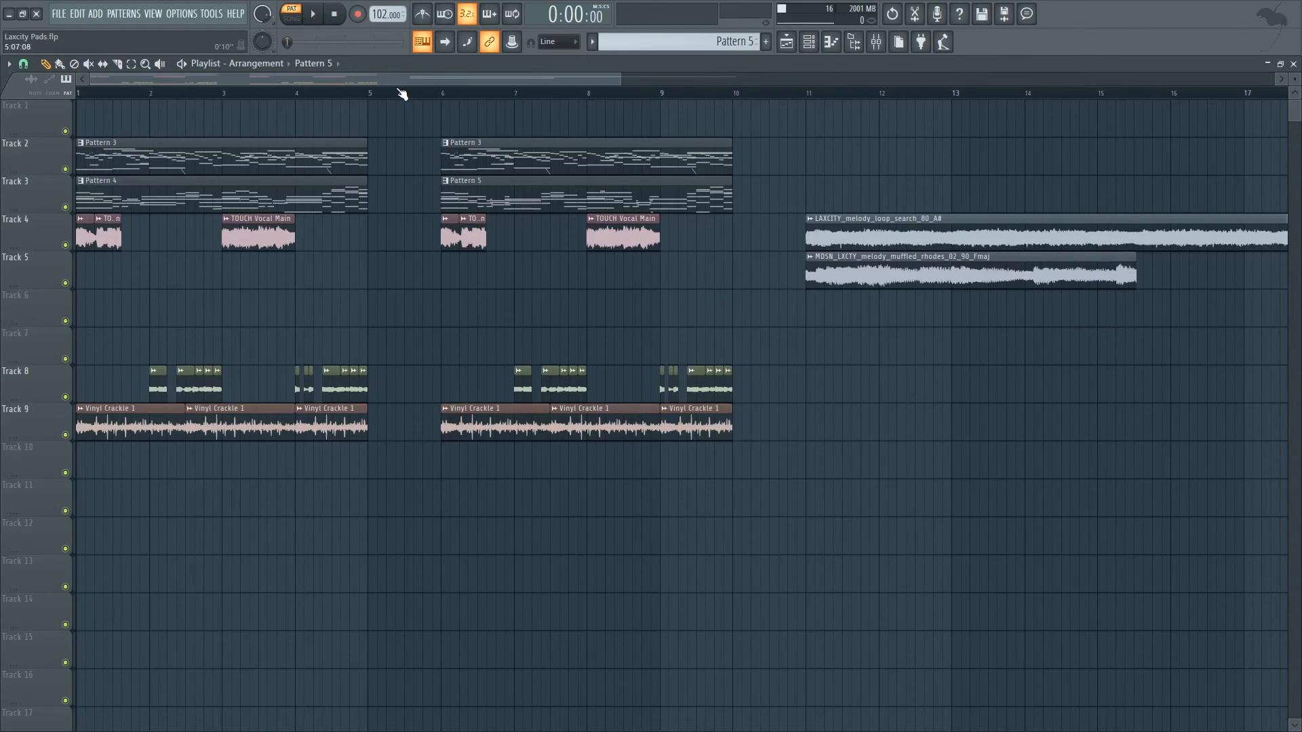
Switch to song playback, enable the Keys Guitar Rig Reverb mixer track and briefly play the arrangement.
left_click(291, 19)
left_click(876, 42)
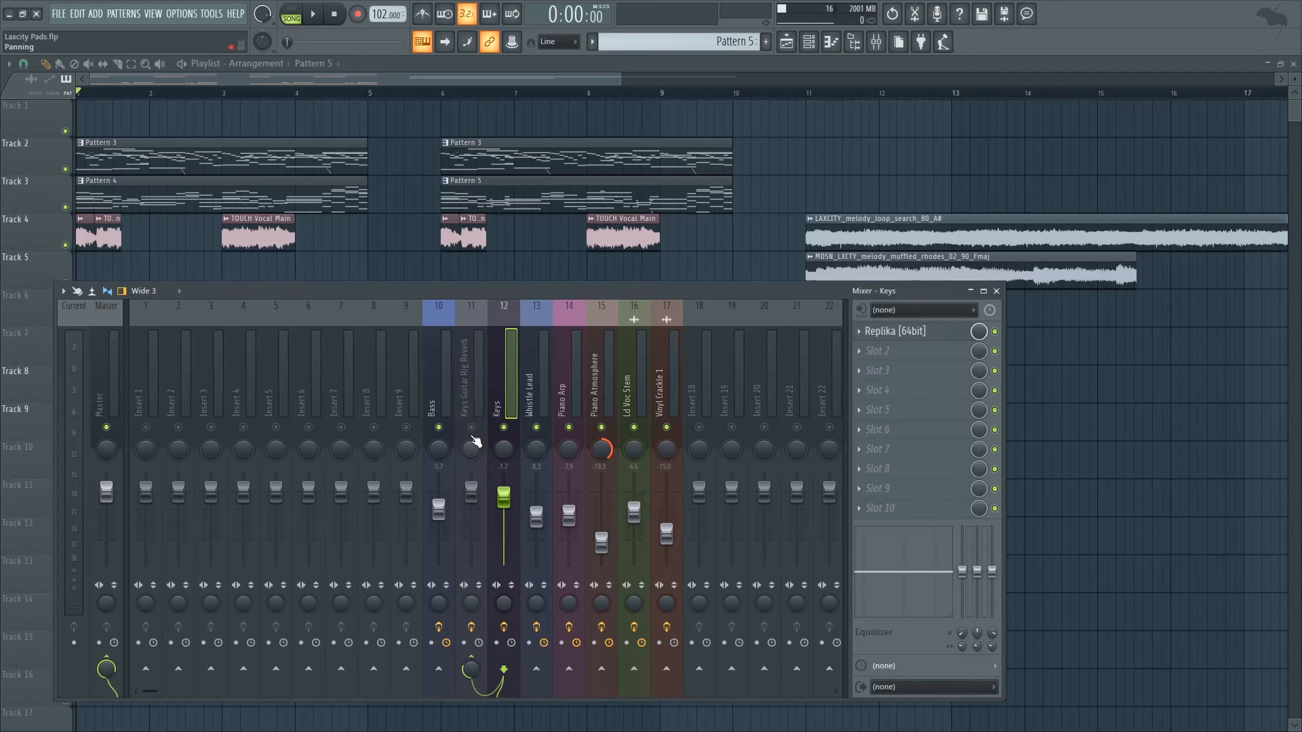
left_click(471, 428)
key("space")
key("space")
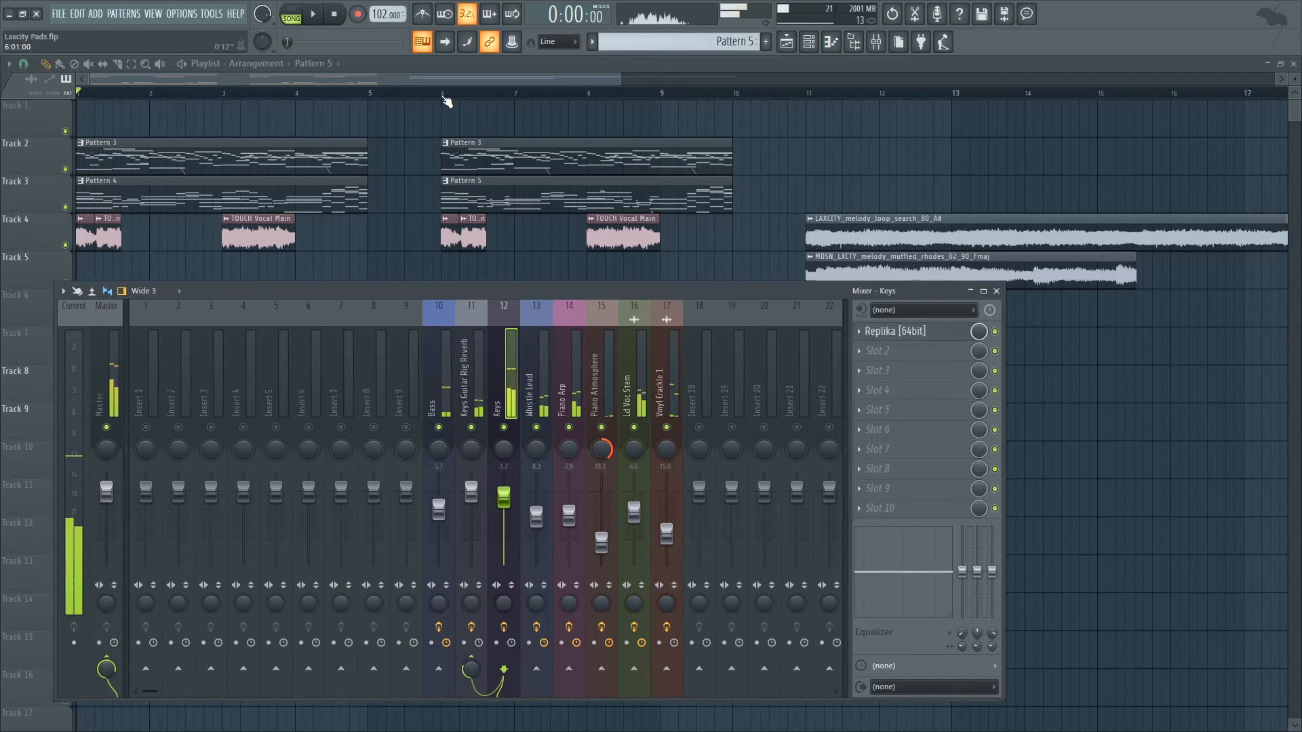
Play the second section of the arrangement from bar 6, showing the browser beside the playlist.
left_click(442, 93)
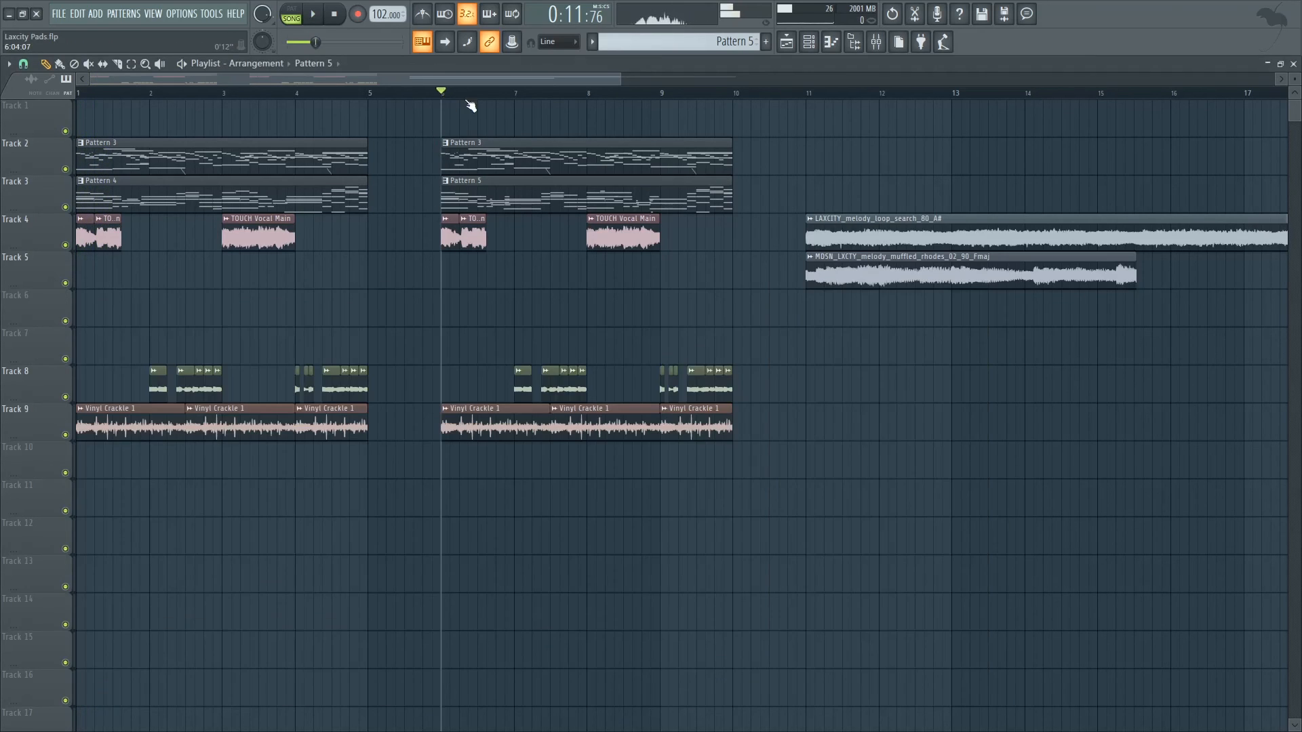
left_click(855, 43)
key("space")
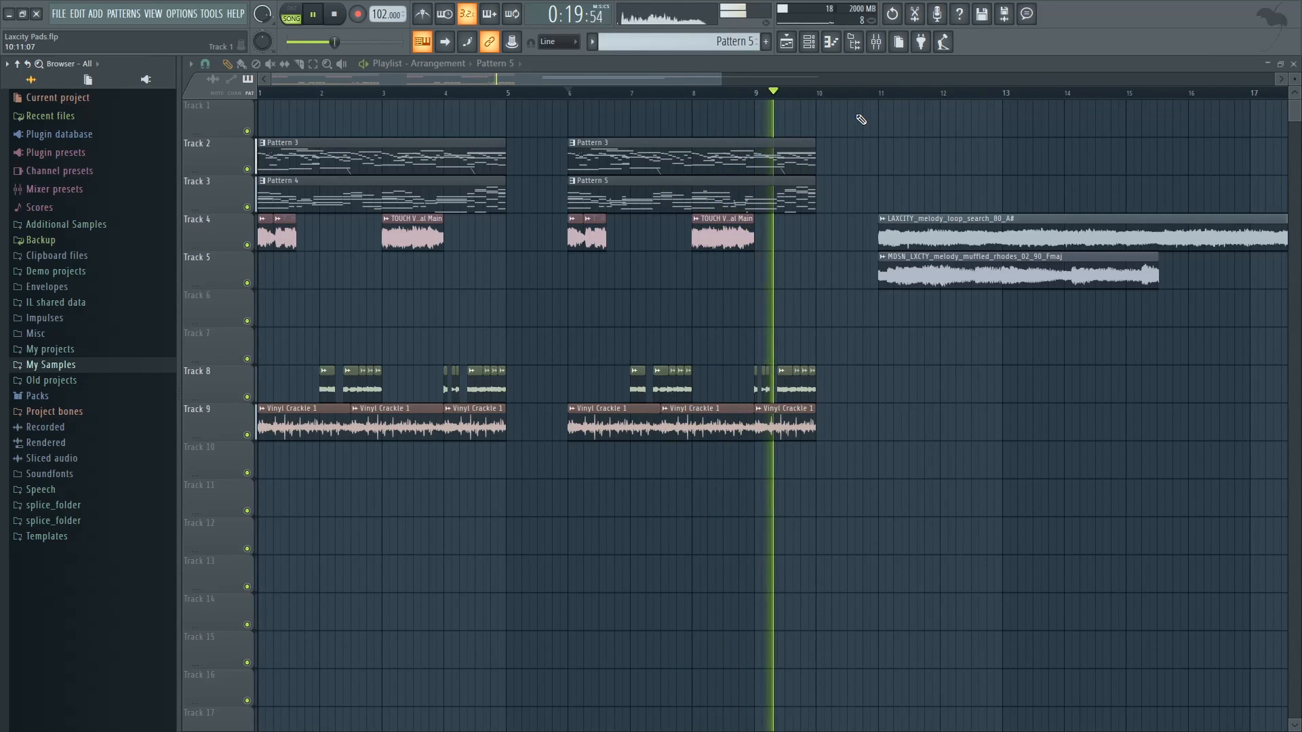
key("space")
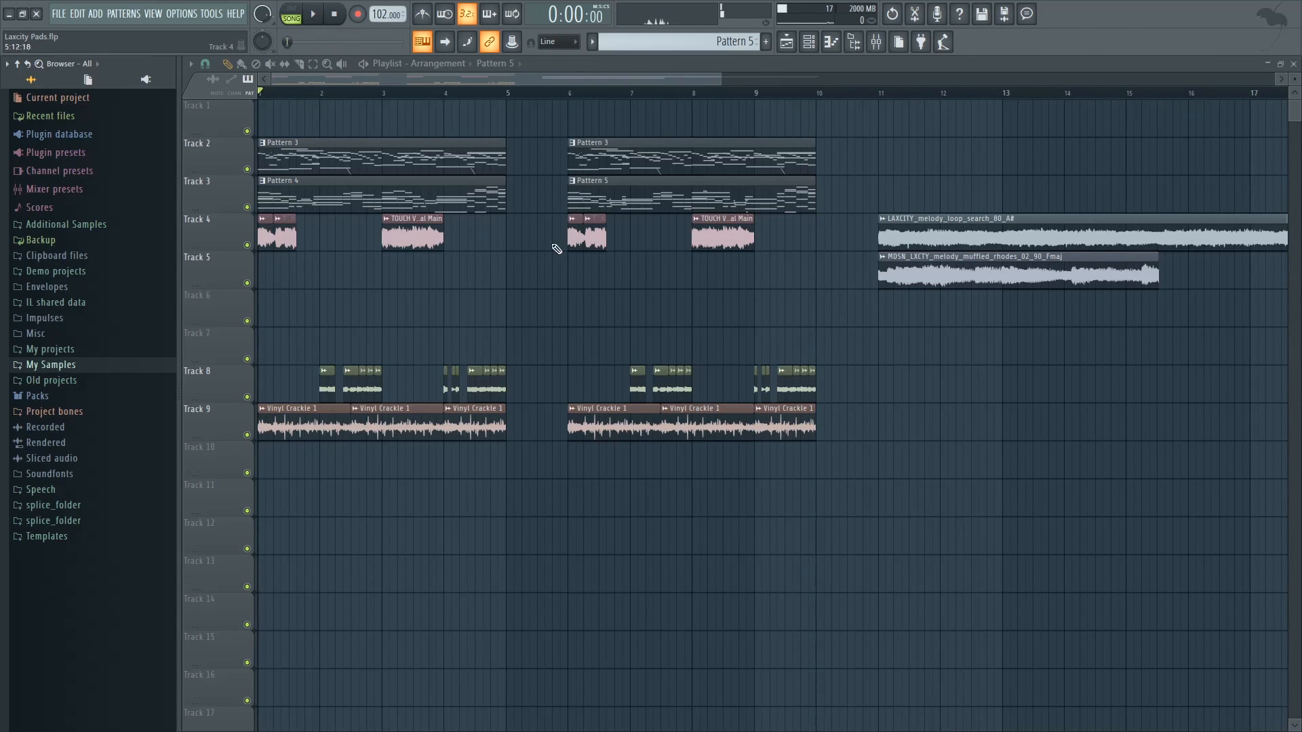